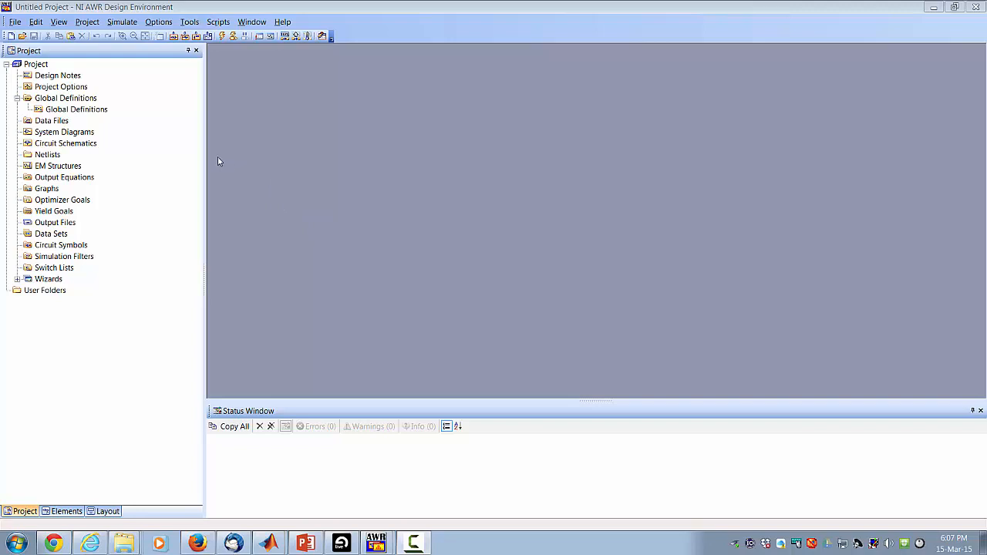
Step: Import the UA741.cir SPICE netlist into the project's Netlists
right_click(54, 160)
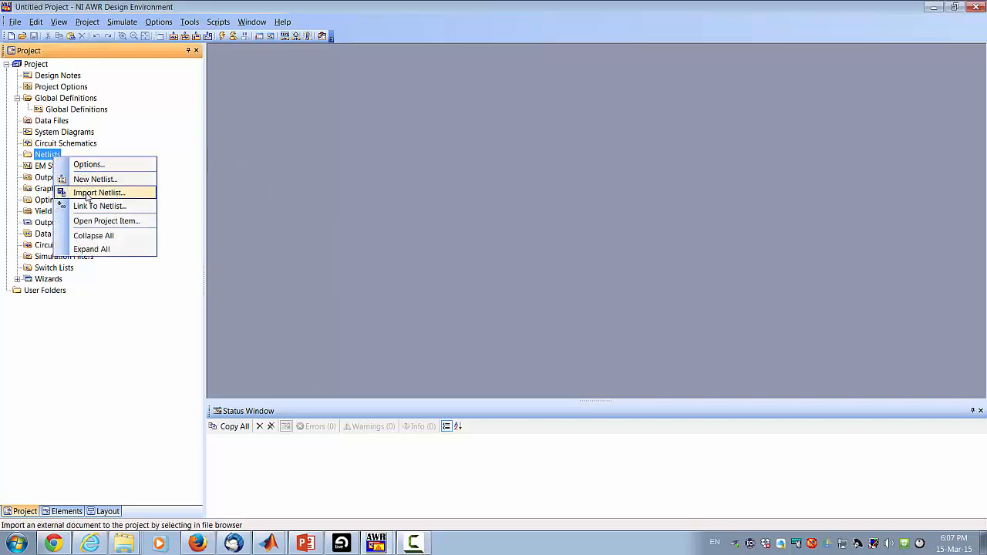
click(88, 193)
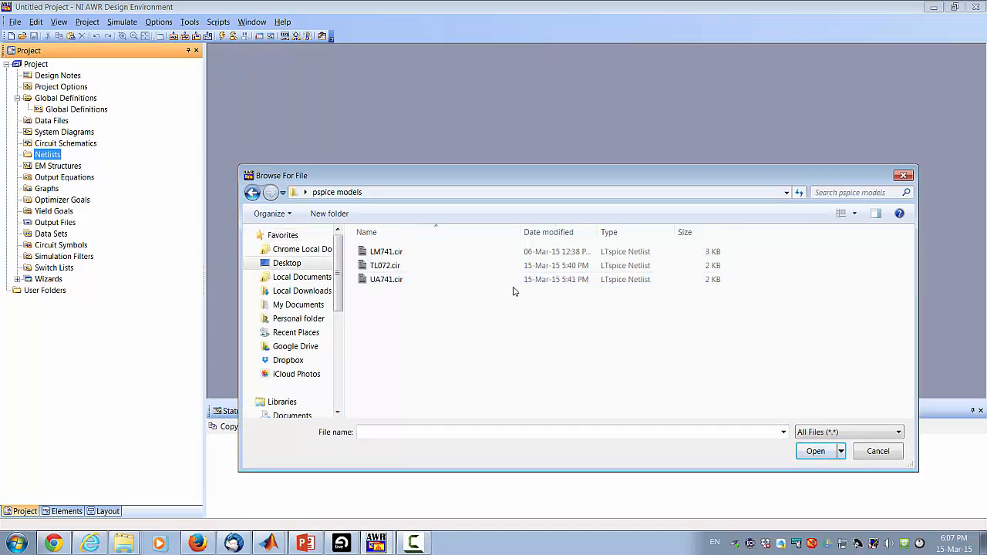
click(404, 280)
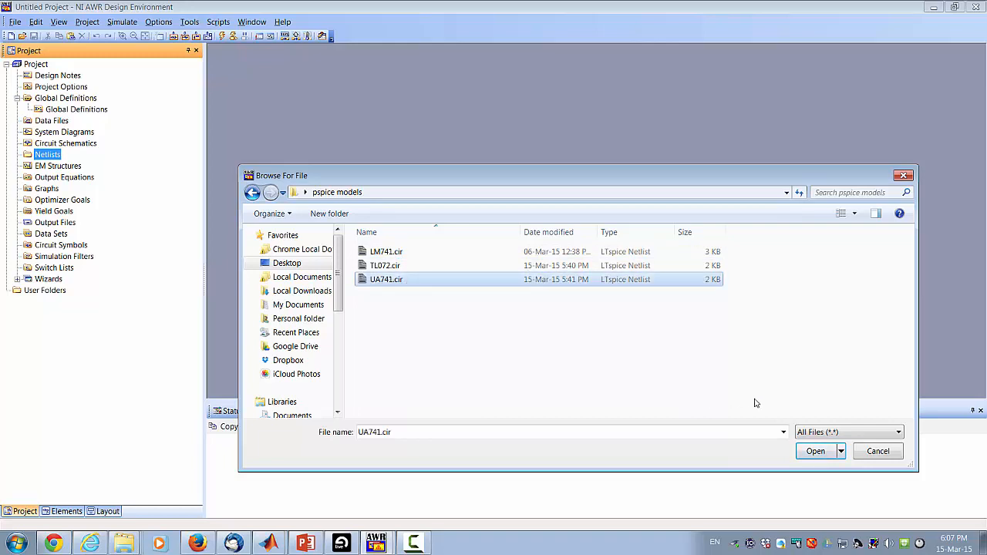
click(817, 454)
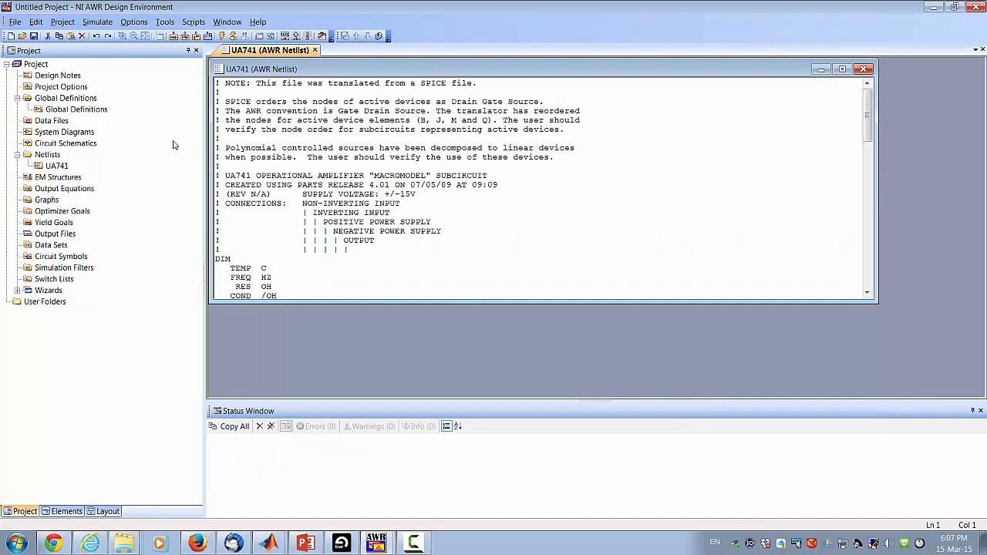
Step: Import the TL072.cir netlist from the pspice models folder as well
right_click(53, 156)
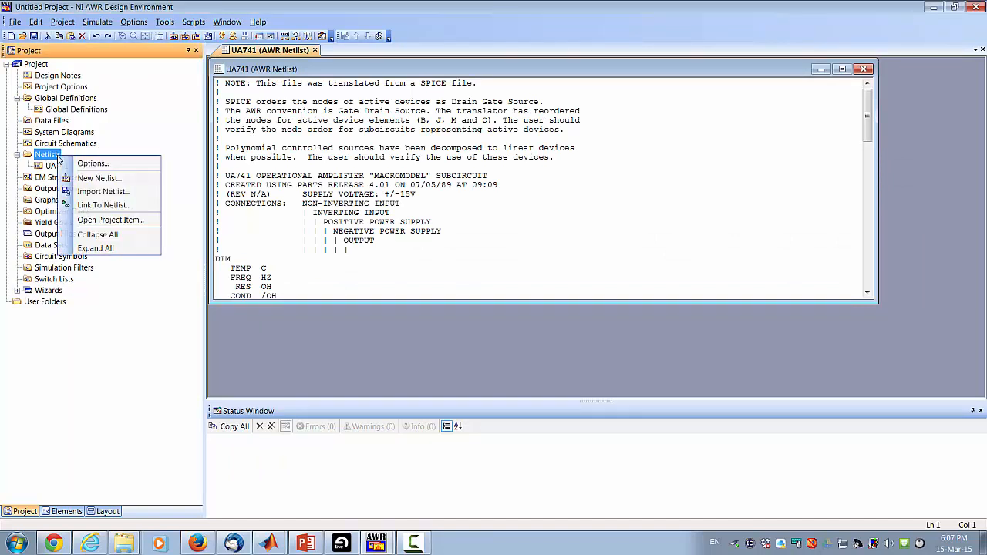
click(135, 191)
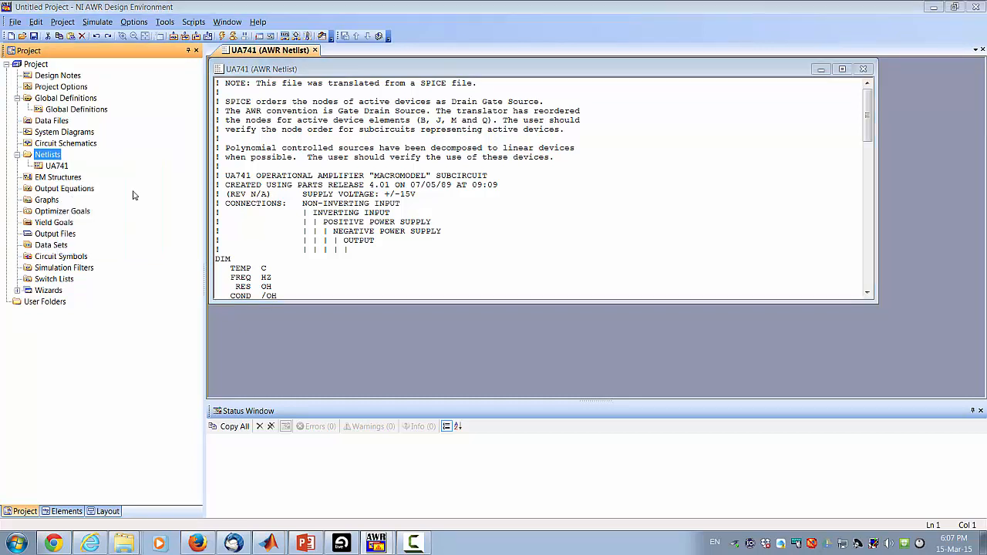
click(378, 266)
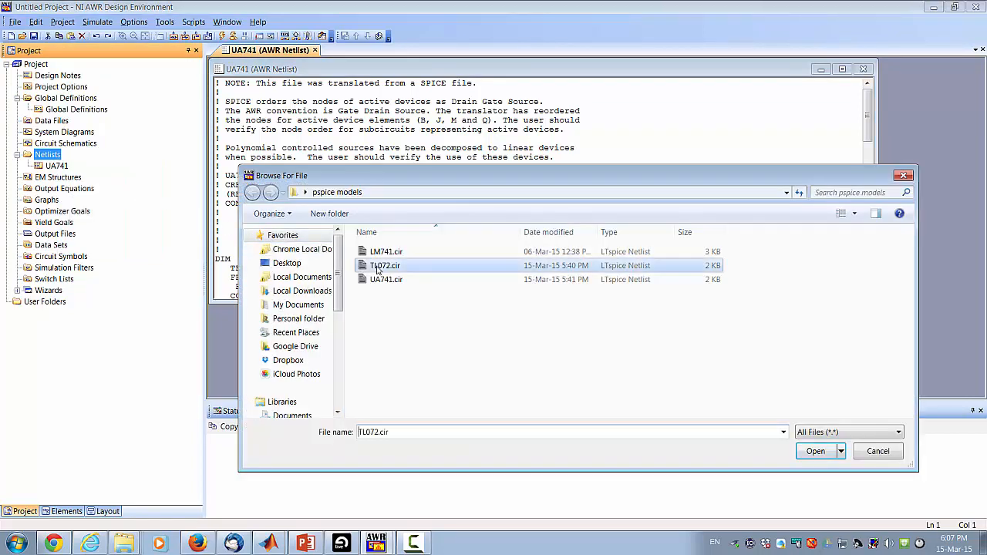
click(816, 453)
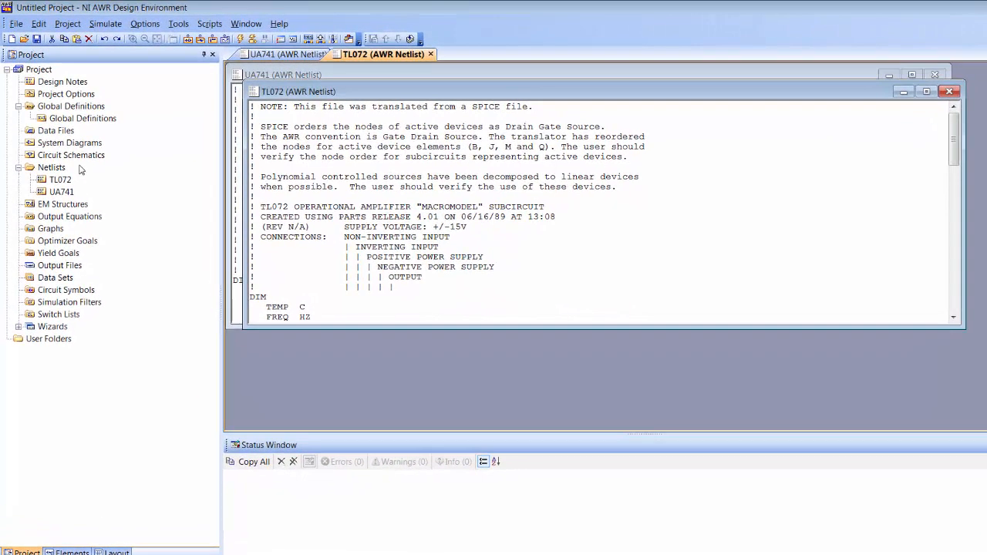
Step: Create a new schematic named 'Open loop 741' and maximize its window
right_click(81, 157)
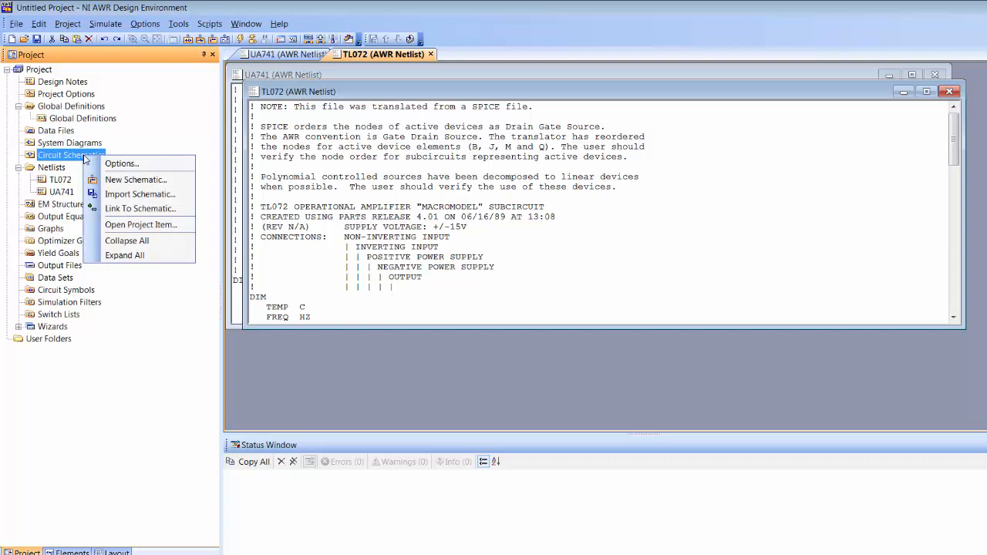
click(143, 180)
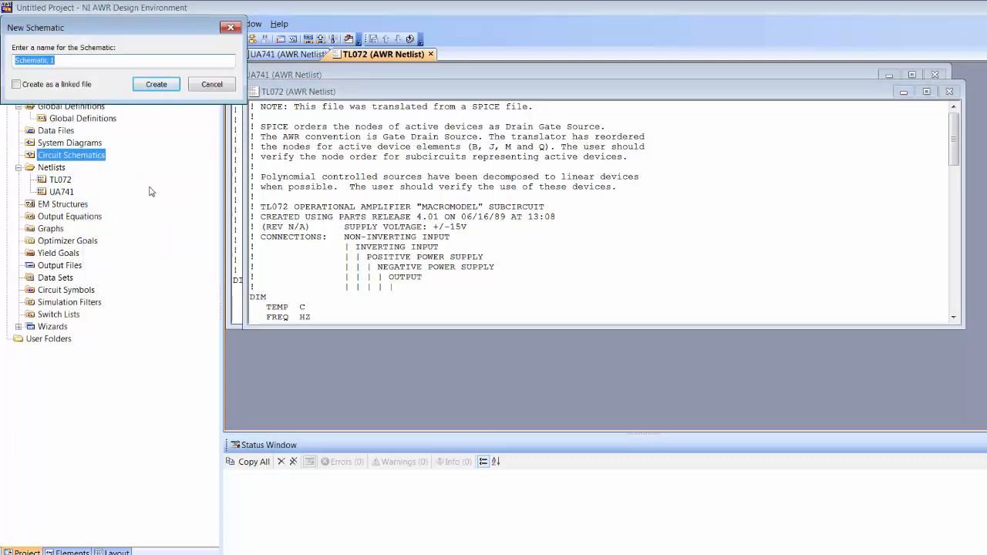
text(Open loop 741)
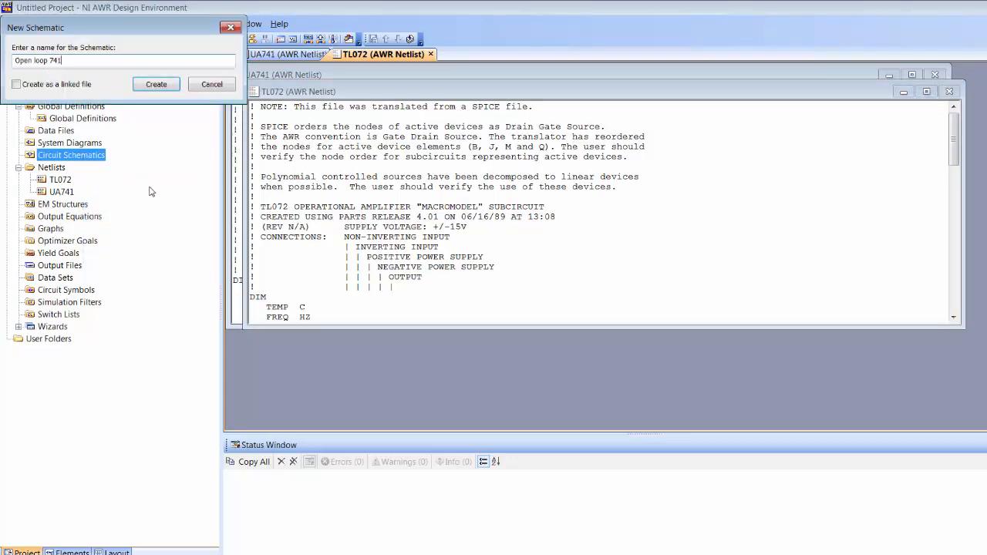
key(Return)
click(948, 108)
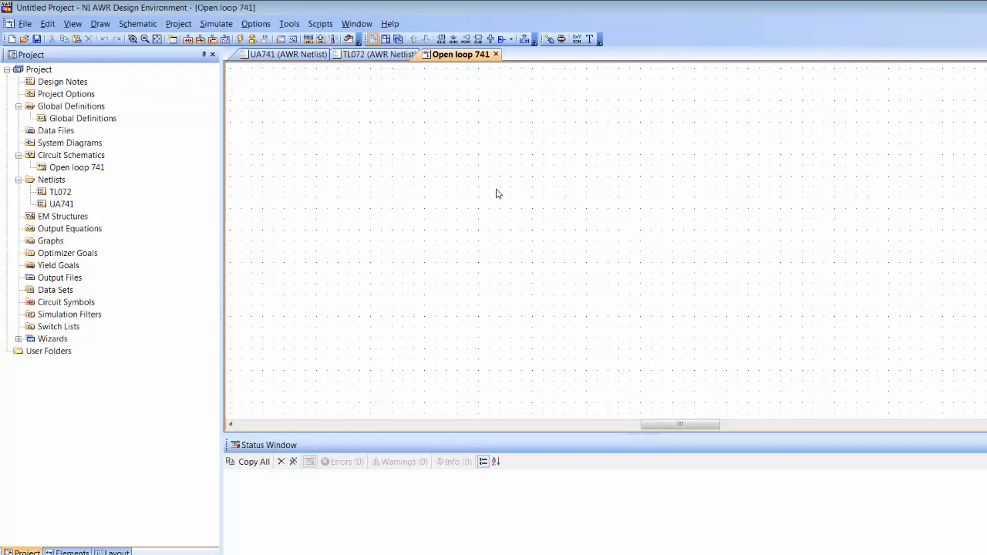
Step: Place the UA741 subcircuit on the Open loop 741 canvas
key(ctrl+k)
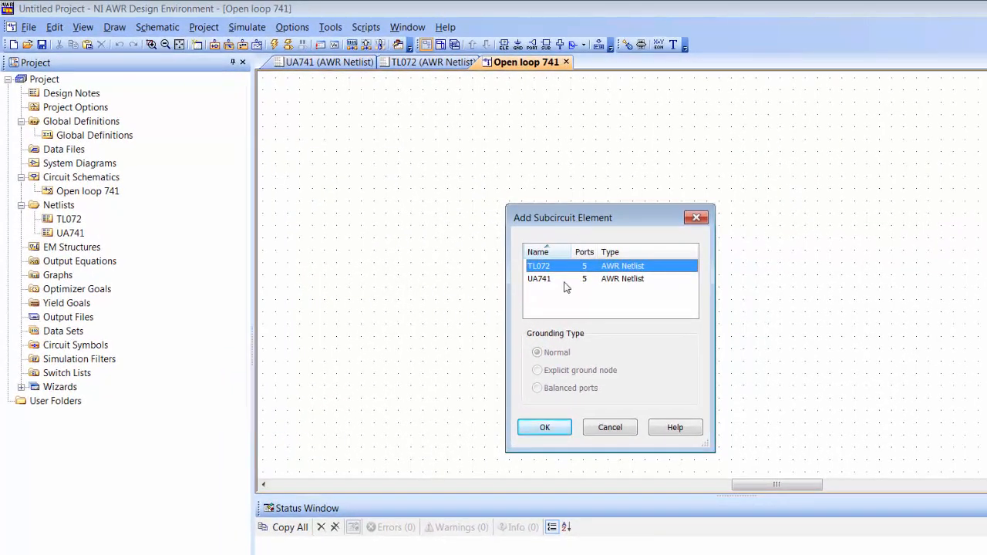
click(564, 285)
key(Return)
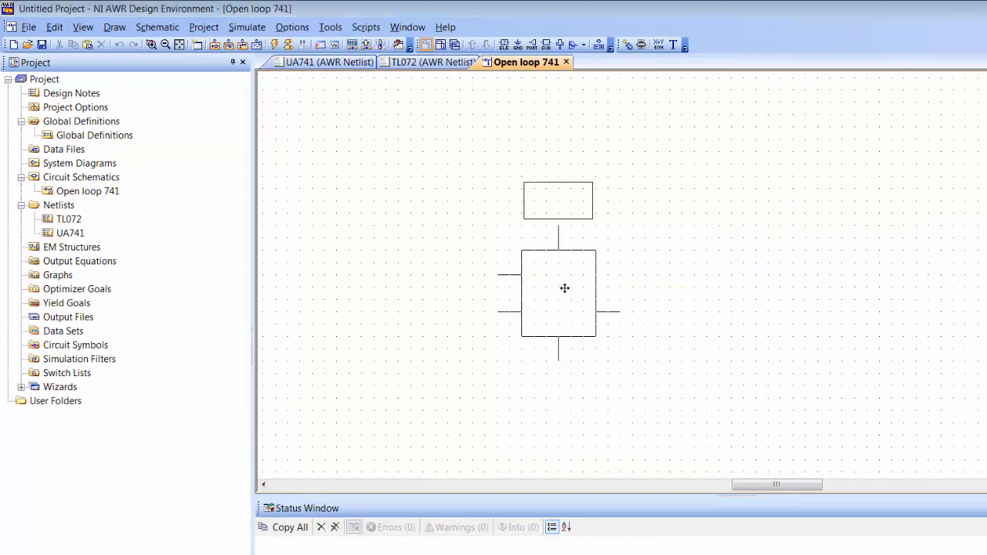
click(576, 251)
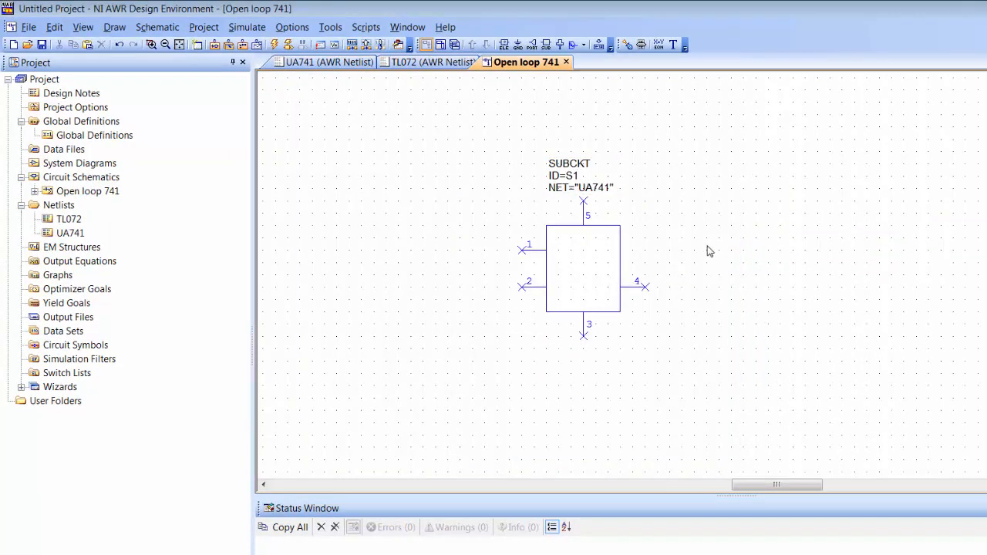
right_click(602, 264)
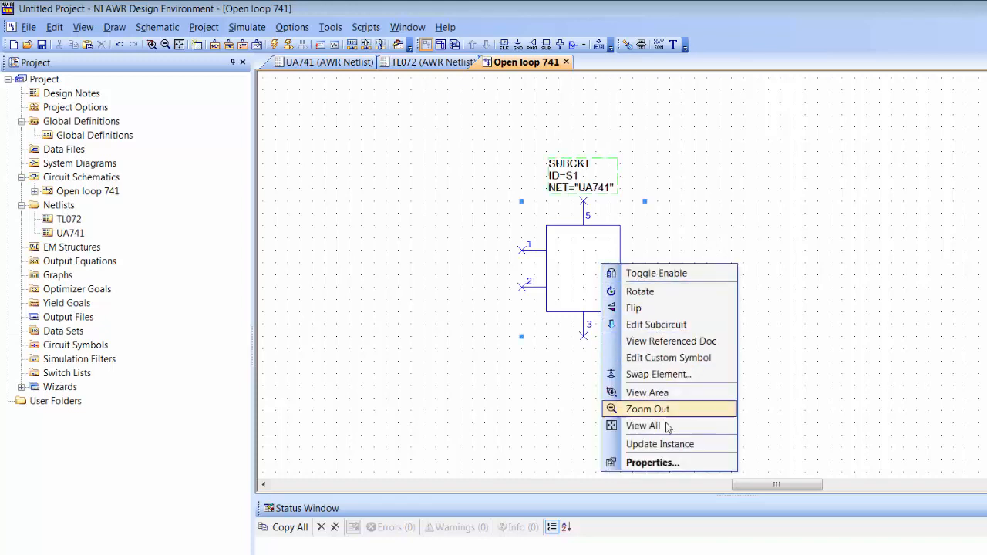
click(650, 463)
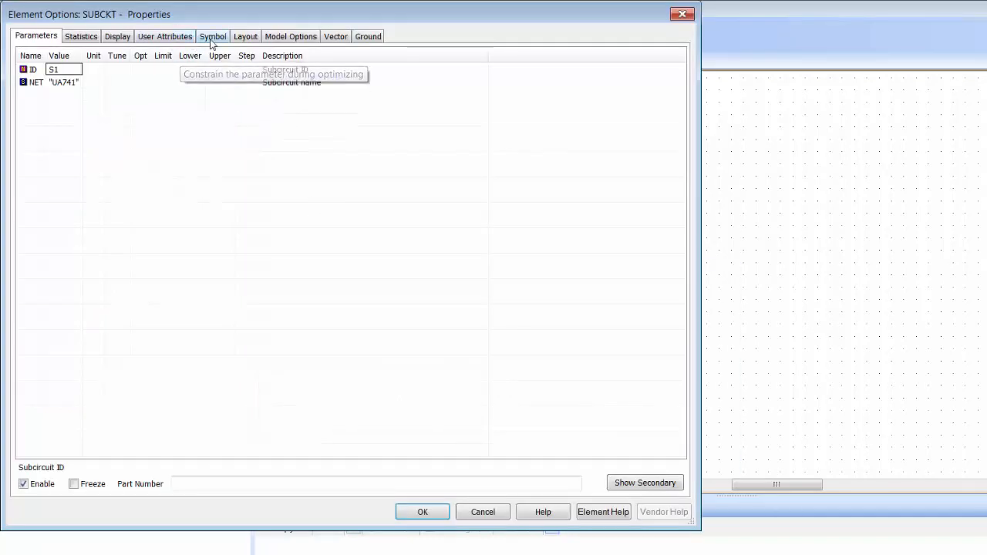
click(214, 38)
drag(672, 165, 661, 293)
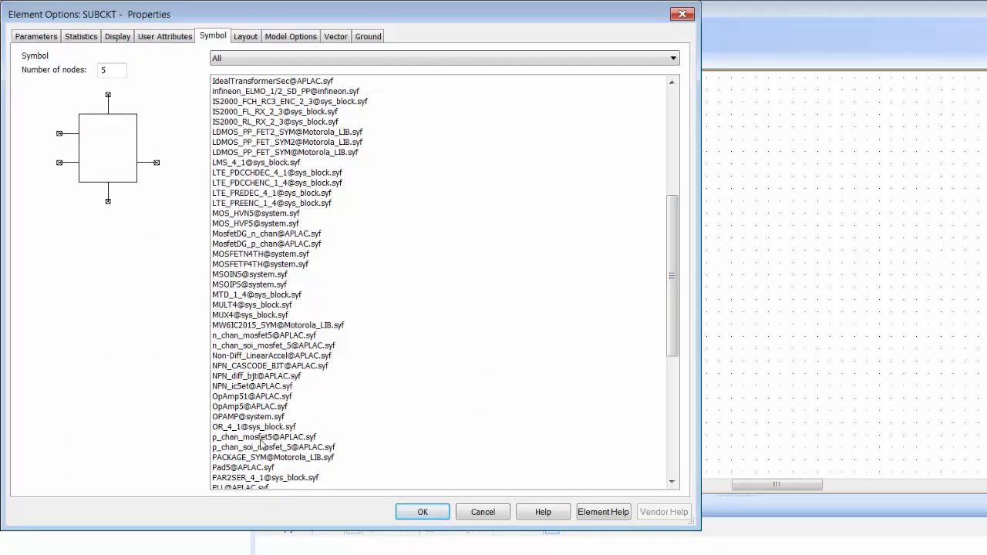
click(255, 406)
click(421, 512)
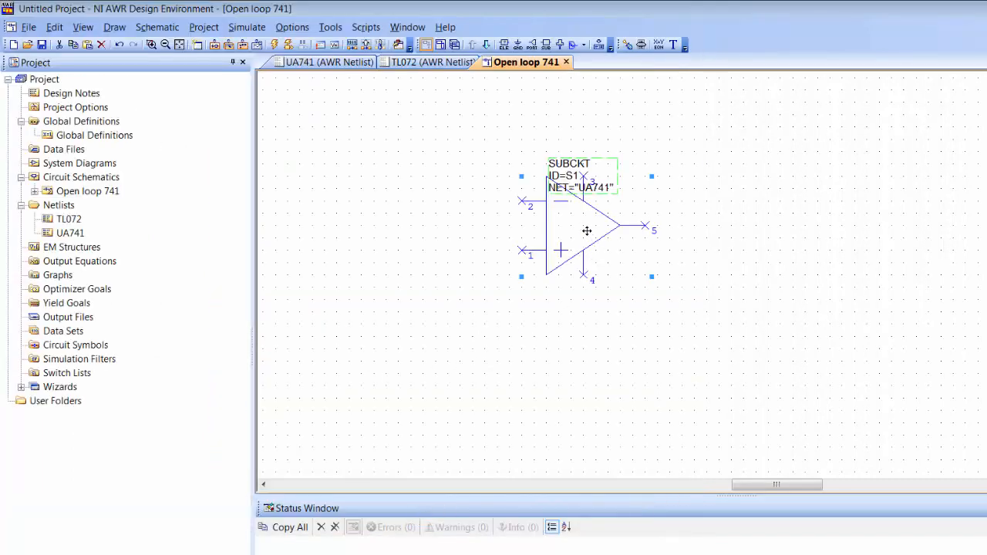
Step: Move the op-amp lower right and put its SUBCKT label at its upper right
drag(587, 230, 644, 299)
click(745, 274)
click(635, 244)
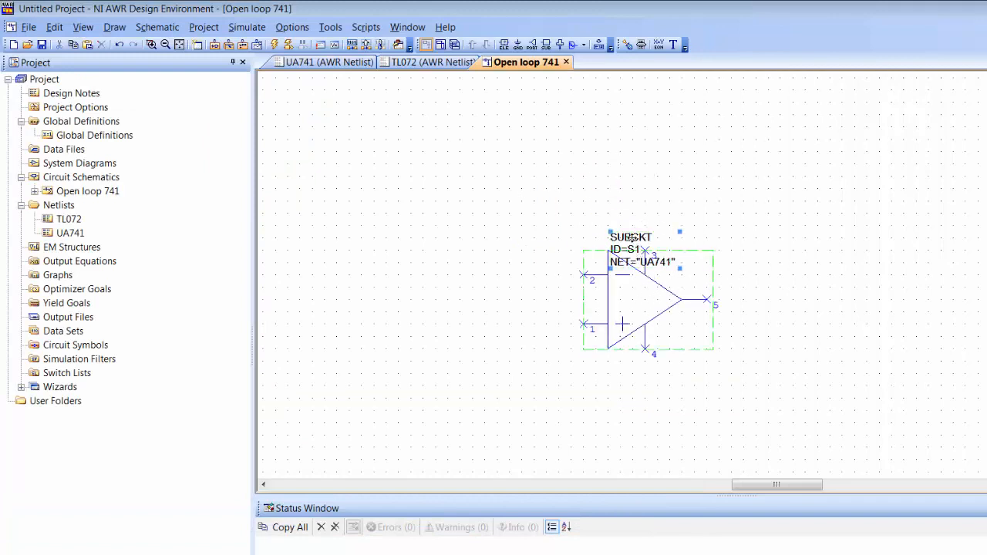
drag(642, 235, 724, 236)
click(841, 290)
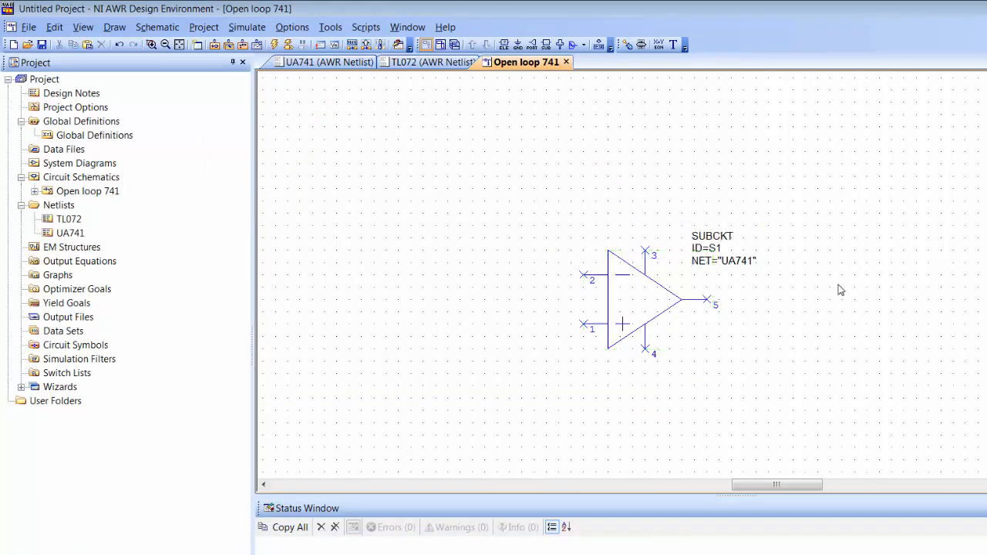
Step: Place a horizontal DCVS source above the op-amp and wire it to pin 3
key(ctrl+l)
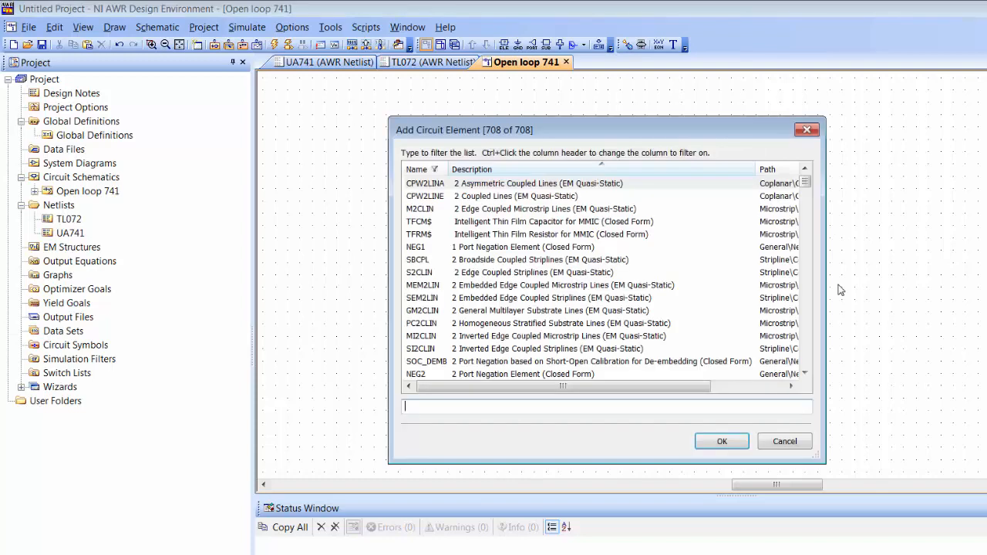
text(dcvs)
key(Return)
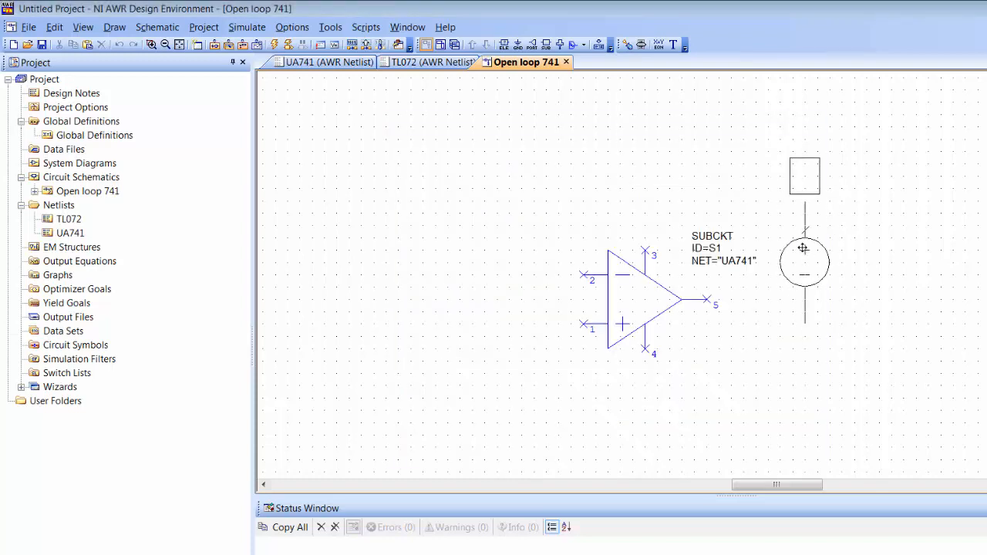
right_click(742, 202)
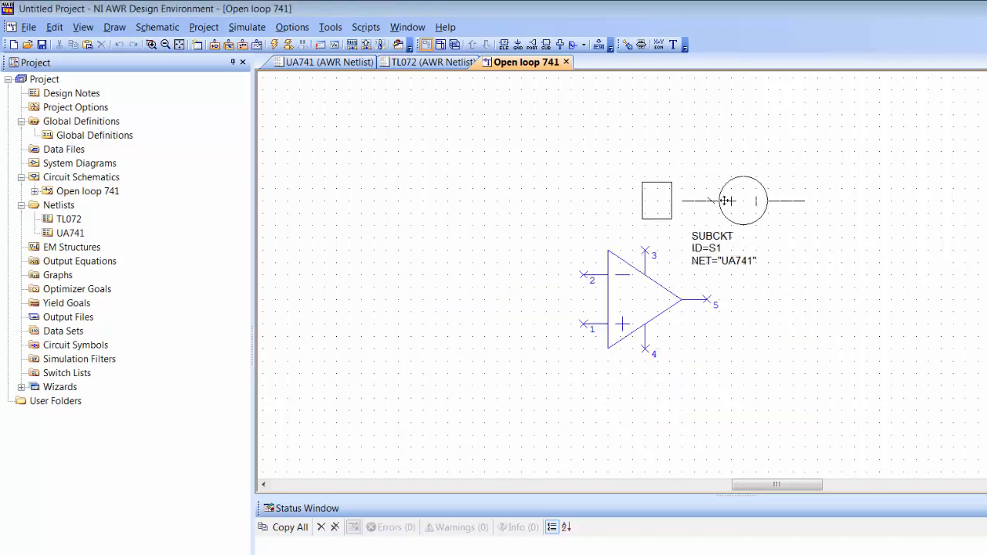
click(696, 187)
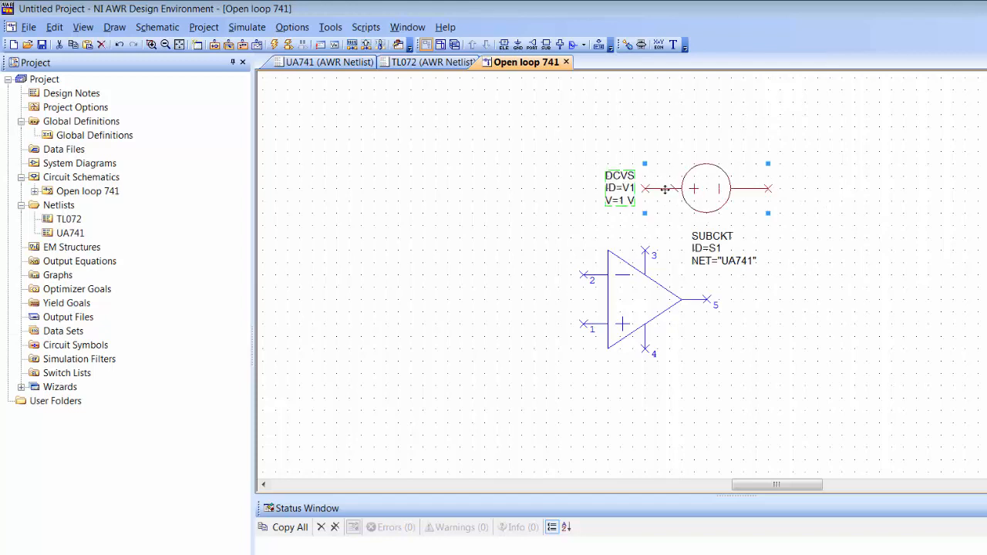
drag(634, 180, 725, 126)
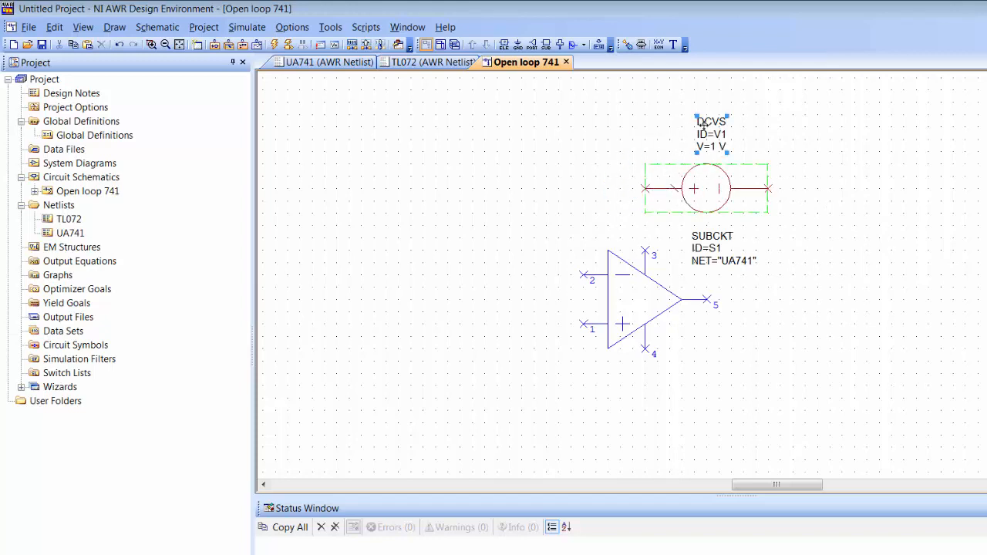
click(646, 189)
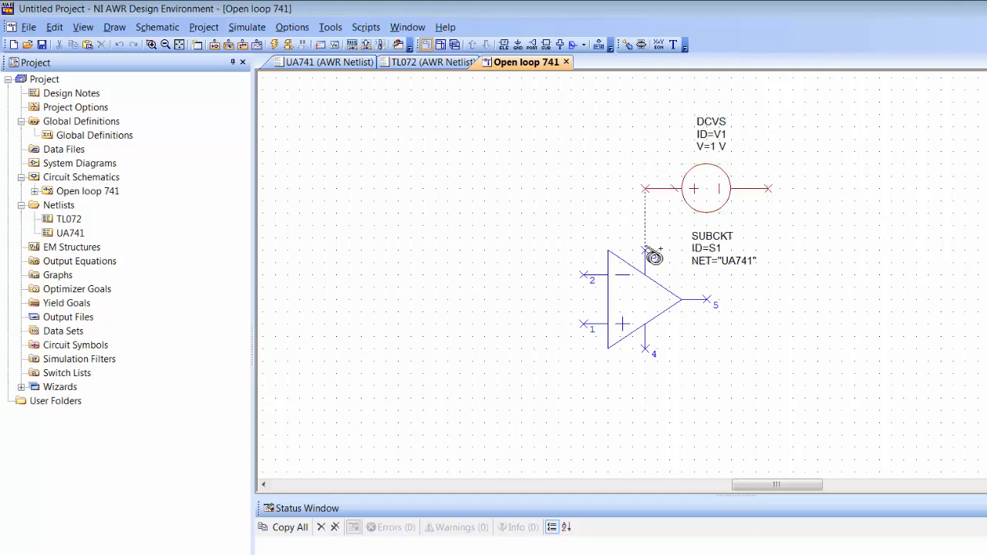
click(646, 250)
Step: Set the upper source to 15 V and ground its right terminal
double_click(715, 147)
text(15)
key(Return)
key(ctrl+g)
click(768, 189)
click(716, 192)
Step: Duplicate the source below the op-amp, wire it to pin 4, ground it, and set -15 V
key(ctrl+c)
key(ctrl+v)
click(654, 399)
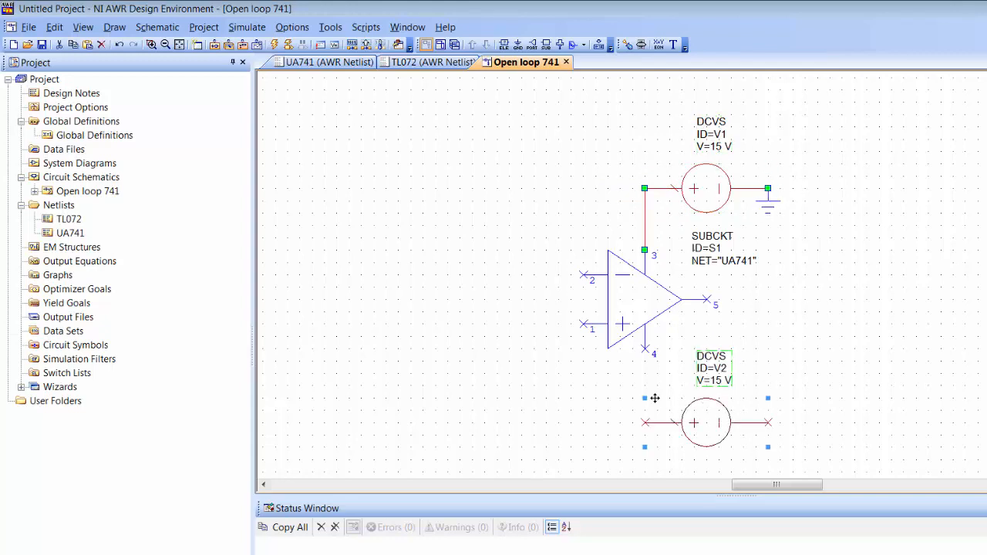
click(645, 423)
click(646, 349)
key(ctrl+g)
click(769, 422)
double_click(709, 382)
text(-15)
key(Return)
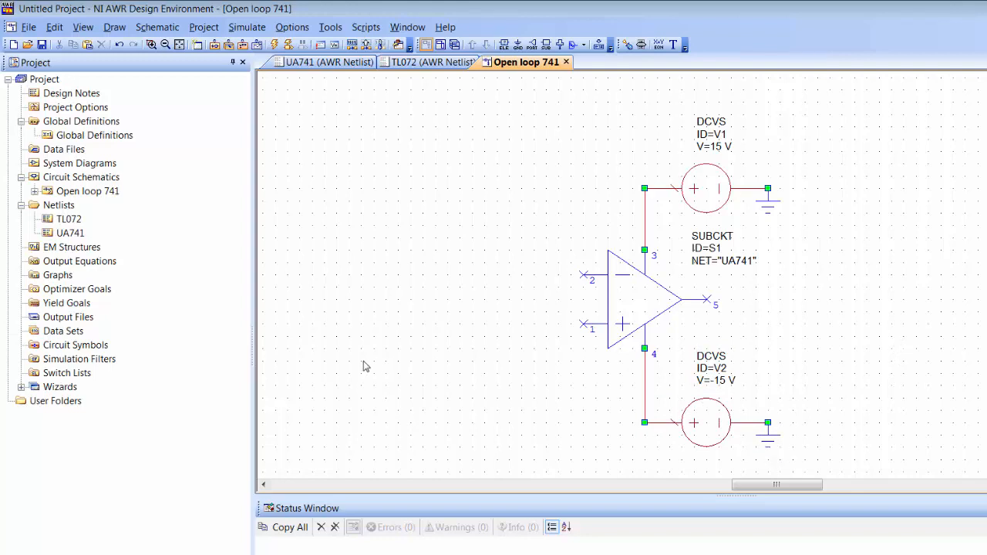
Step: Place an ACVS source left of the op-amp and ground its bottom terminal
key(ctrl+l)
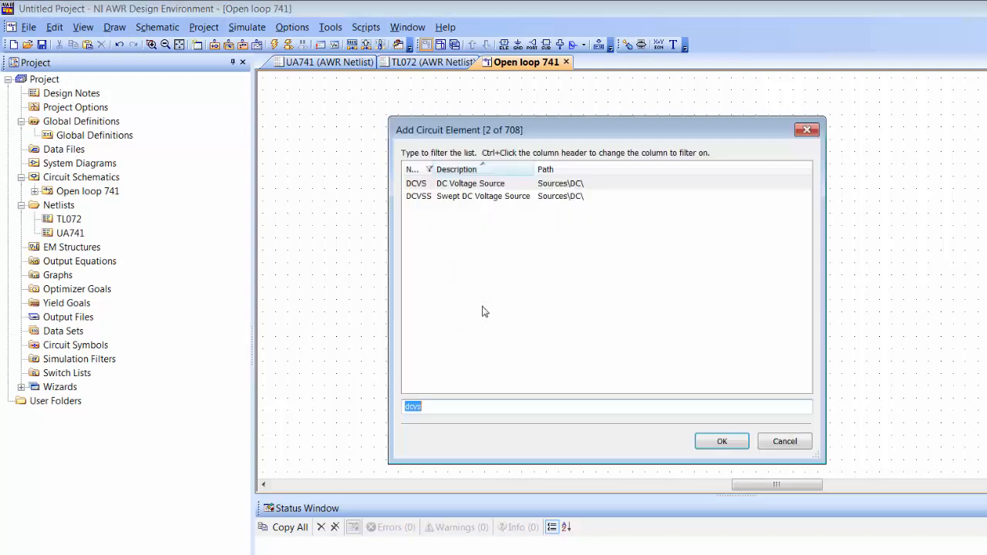
text(acvs)
key(Return)
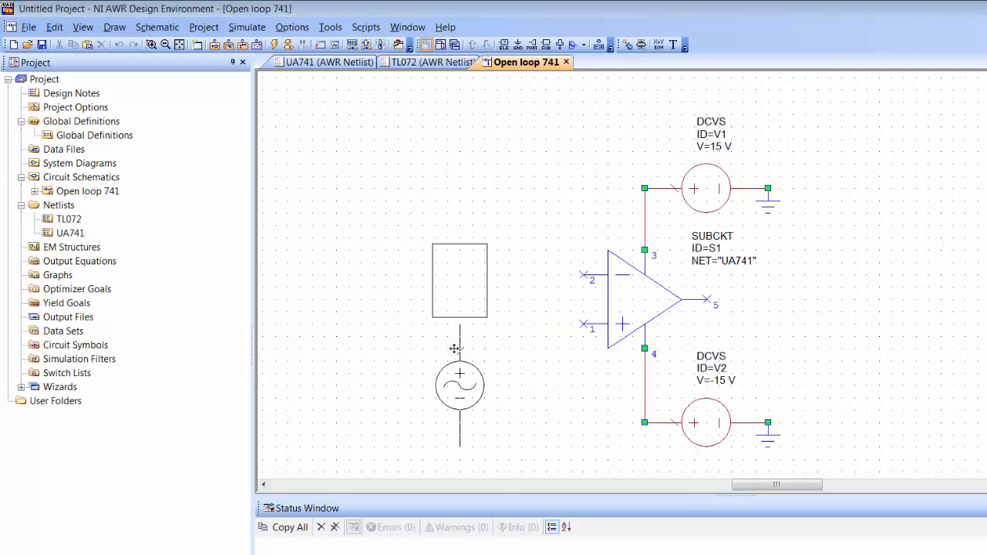
click(463, 346)
drag(426, 284, 368, 373)
key(ctrl+g)
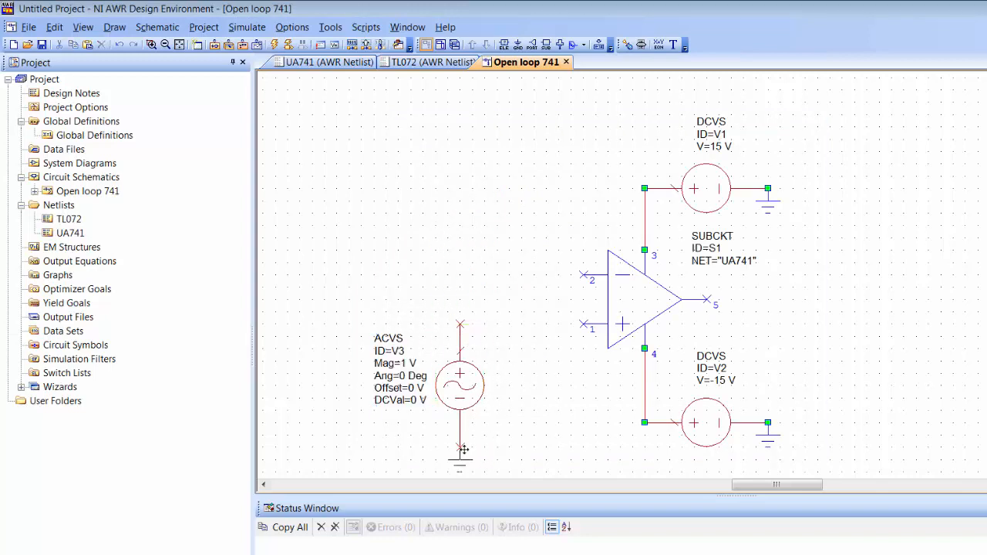
click(460, 447)
Step: Wire the ACVS top to op-amp pin 1 and ground inverting input pin 2
click(467, 330)
click(584, 327)
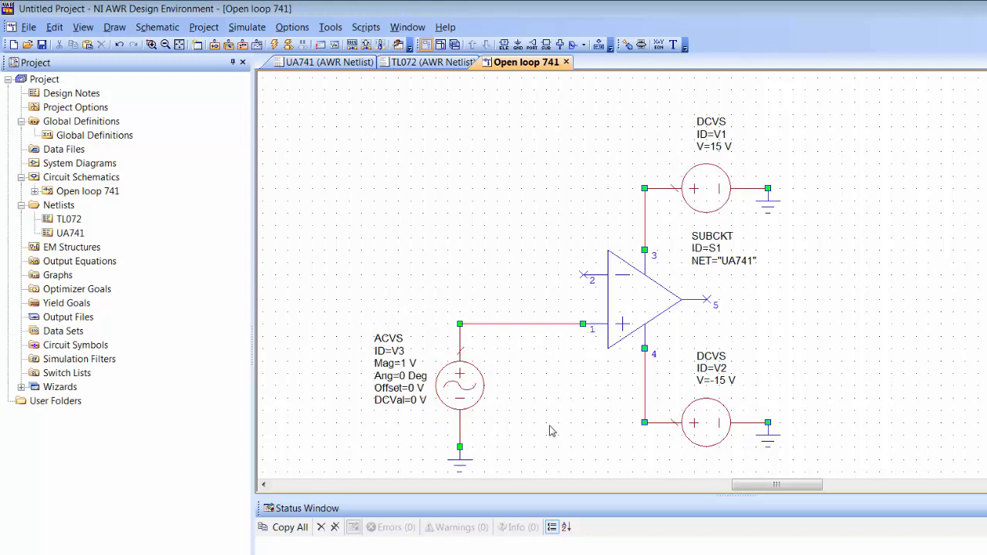
key(ctrl+g)
click(550, 293)
click(538, 291)
drag(586, 292, 572, 293)
click(506, 299)
Step: Set the AC source magnitude to 1e-6
double_click(406, 363)
text(1e-6)
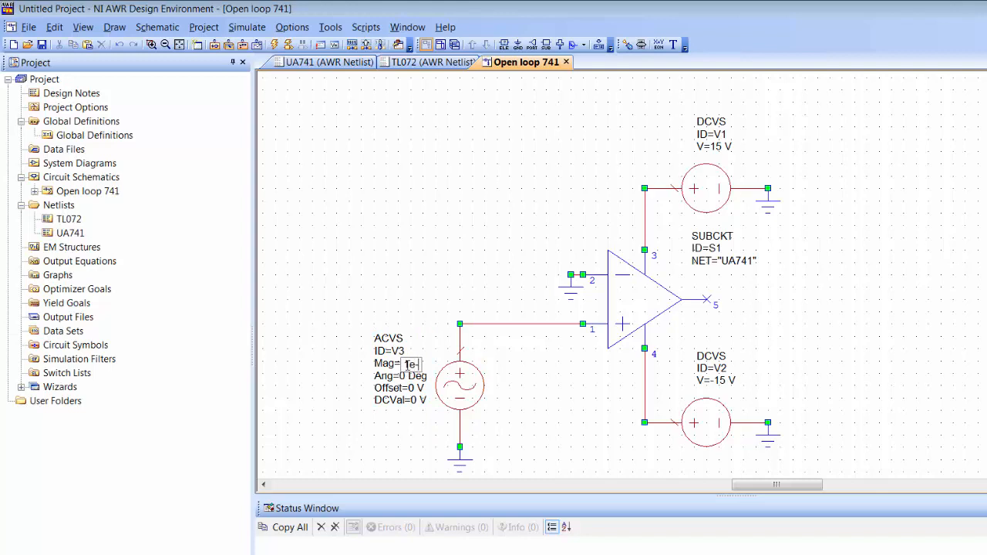
key(Return)
Step: Add a 100k Ohm RES on output pin 5 with its bottom grounded
key(ctrl+l)
text(res)
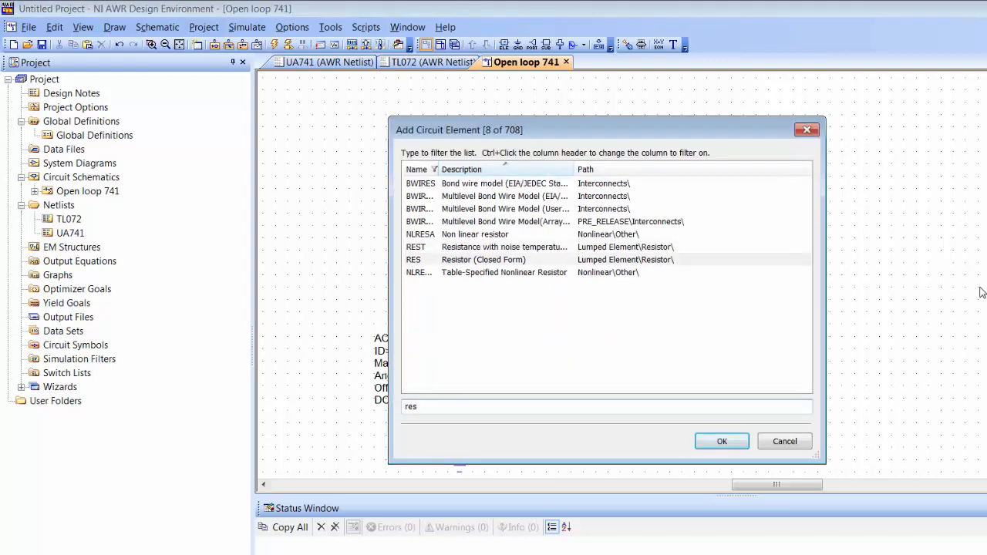
key(Return)
click(867, 300)
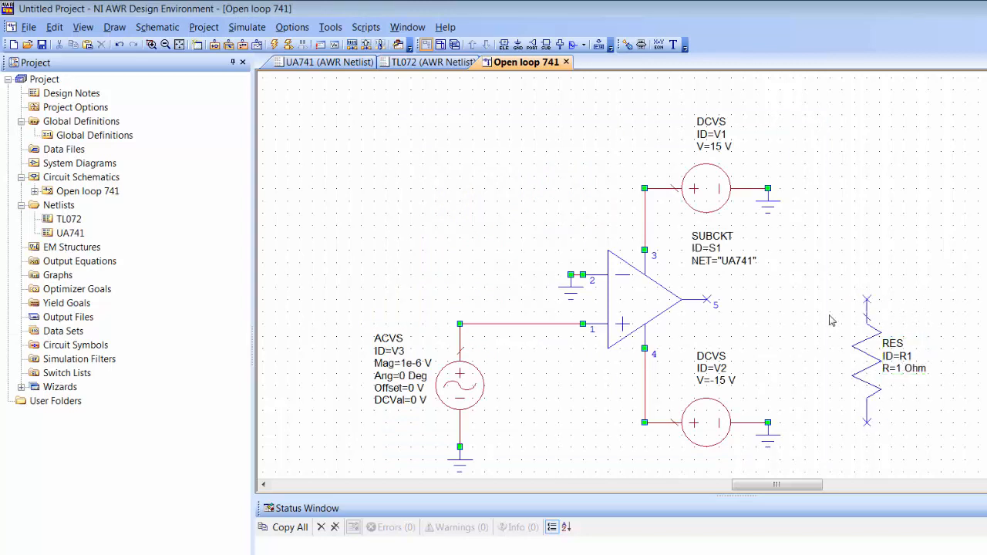
click(707, 300)
click(867, 300)
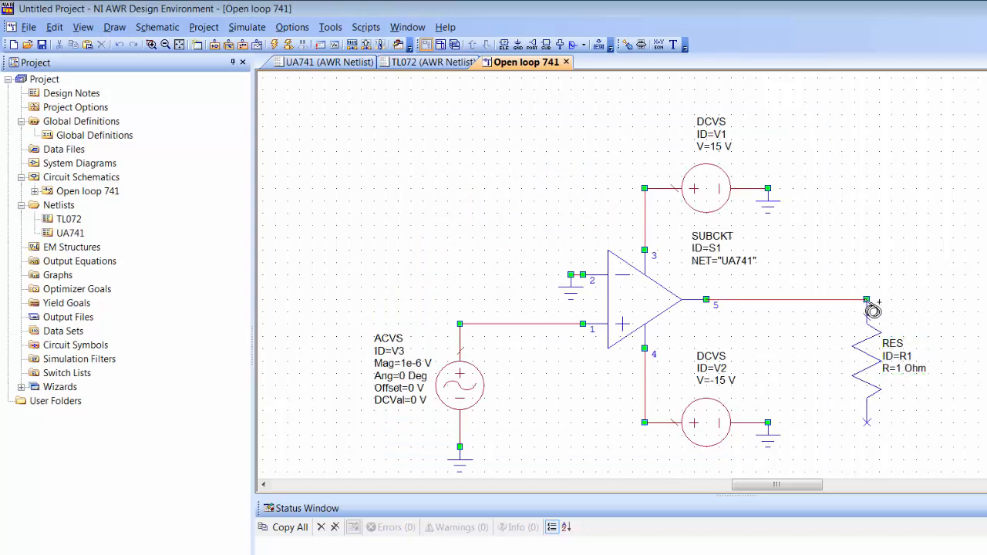
key(ctrl+g)
click(867, 423)
double_click(902, 370)
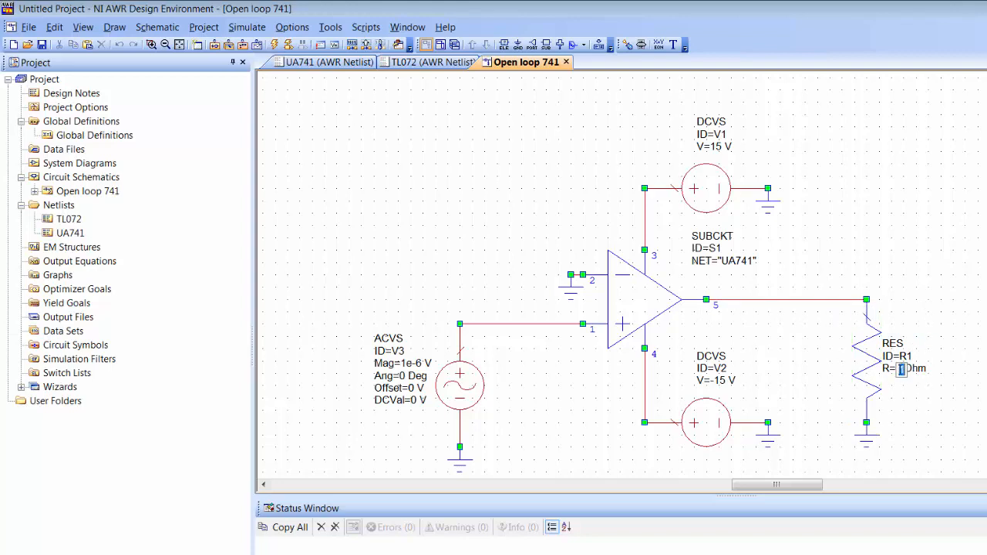
text(100k)
key(Return)
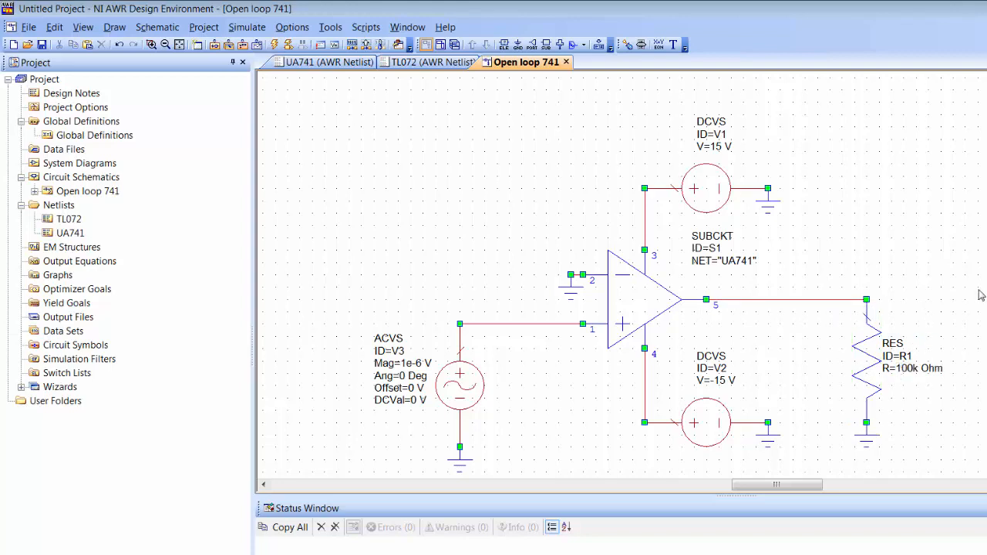
scroll(617, 270, down, 1)
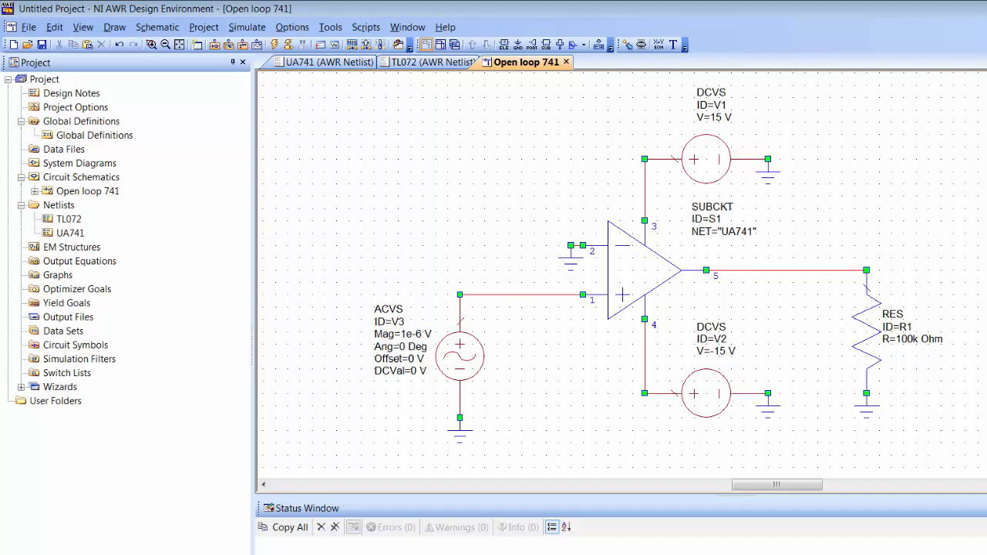
Step: Place a V_METER VM1 left of the AC source and wire it across the source
key(ctrl+l)
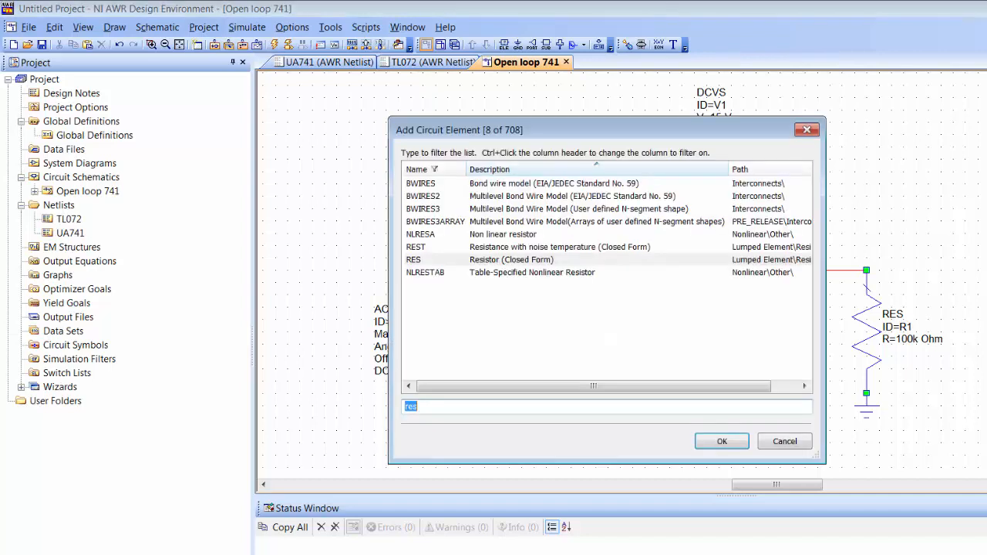
text(v_meter)
key(Return)
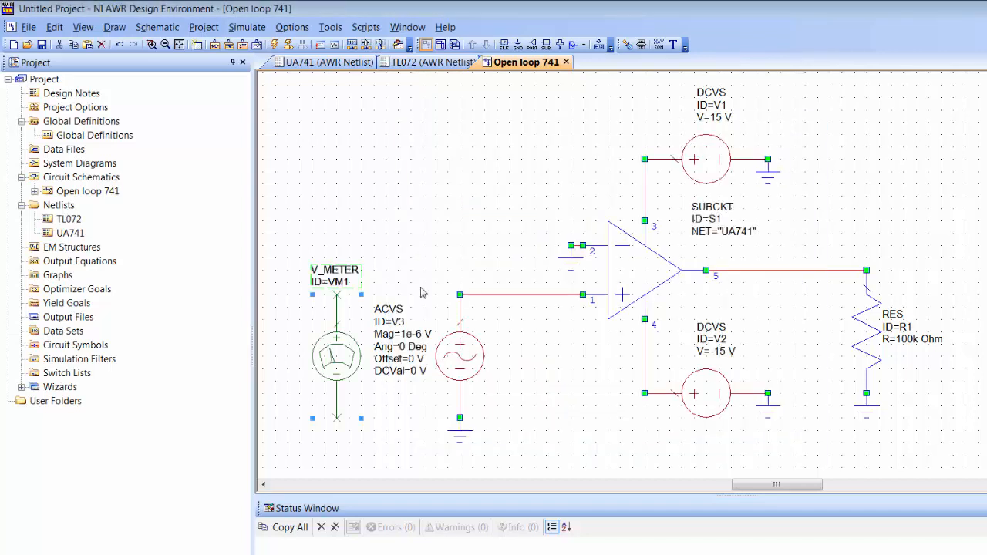
click(337, 295)
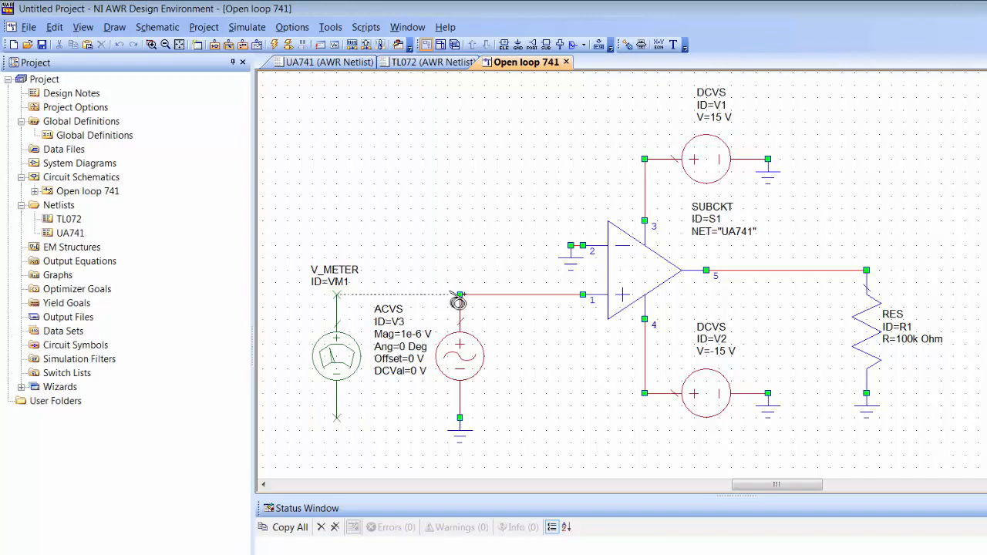
click(460, 294)
click(337, 418)
click(460, 418)
Step: Copy the meter as VM2 and wire it across the 100k load resistor R1
click(340, 346)
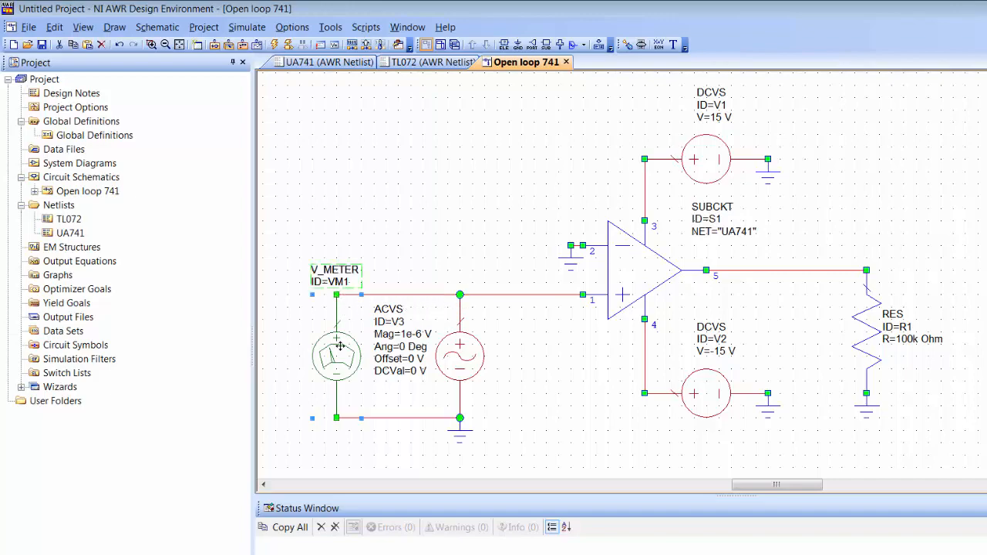
key(ctrl+c)
key(ctrl+v)
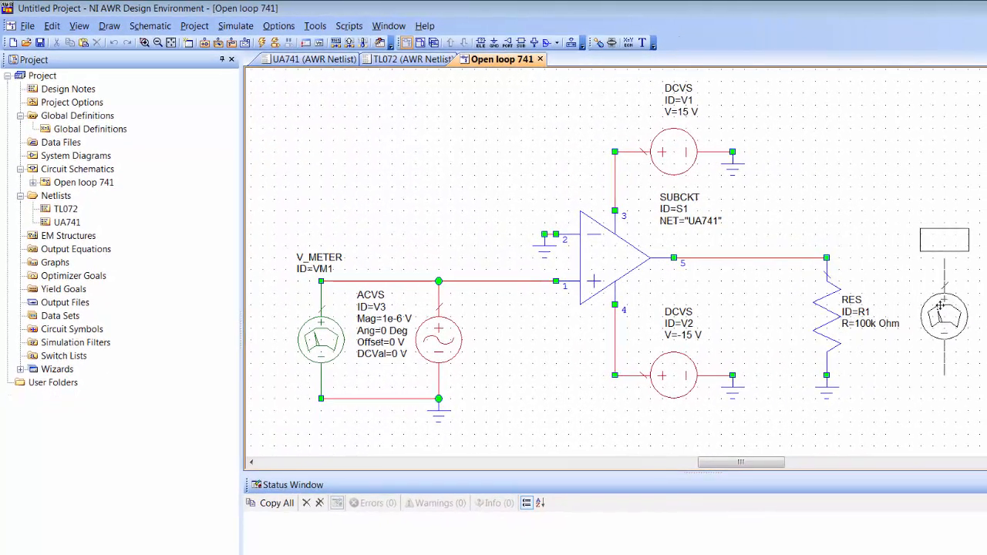
click(951, 309)
click(828, 261)
click(944, 259)
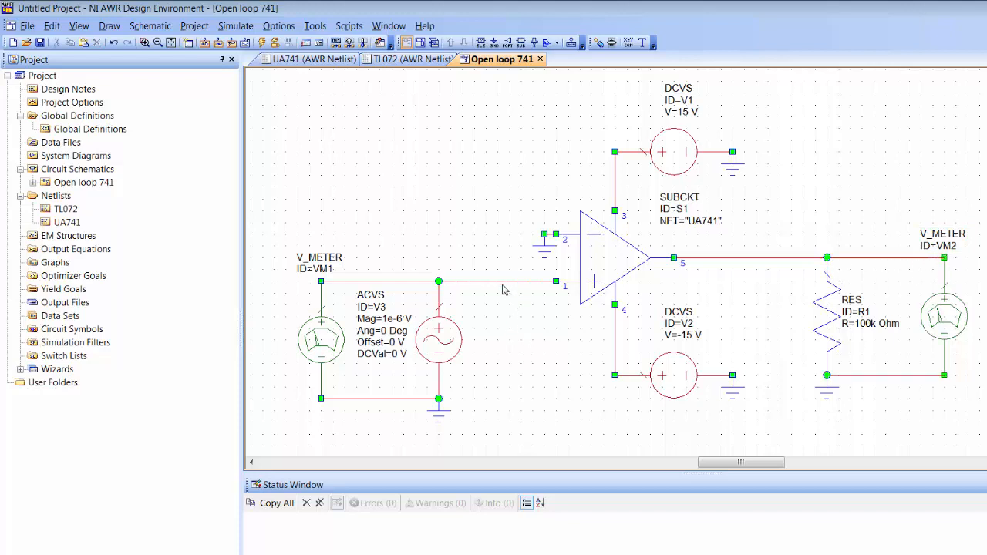
click(451, 334)
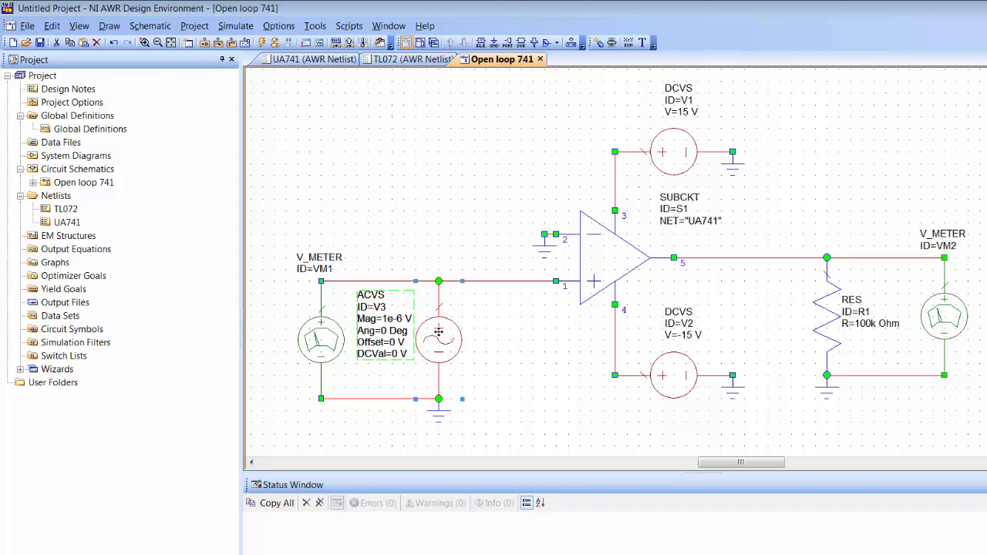
Step: In Project Options > Frequencies, switch the frequency entry units to Hz
click(92, 105)
double_click(91, 106)
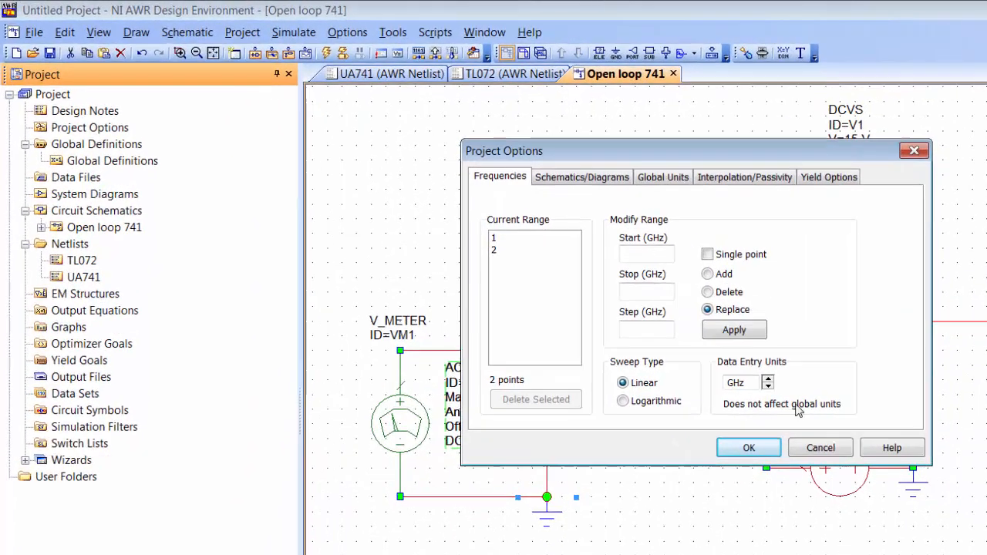
click(768, 386)
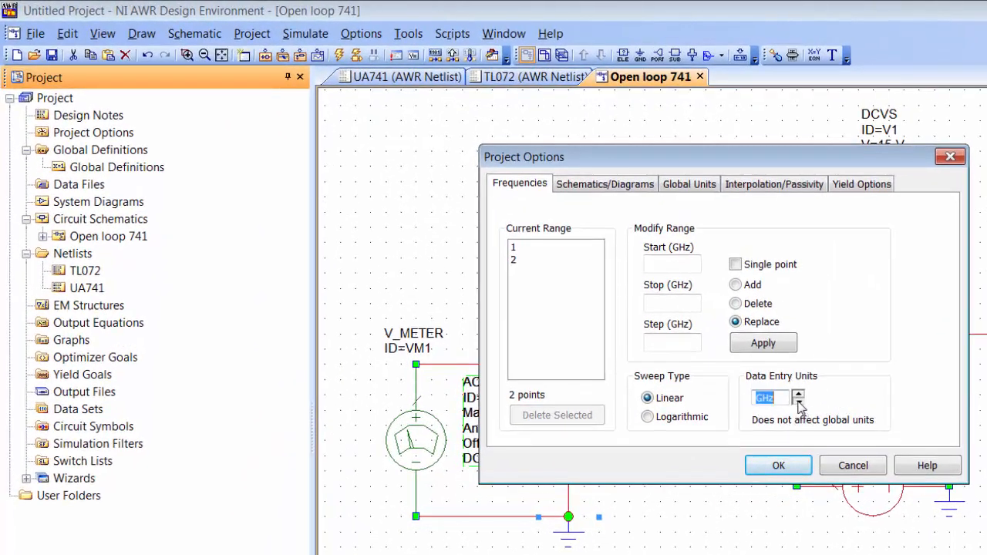
click(799, 402)
click(798, 402)
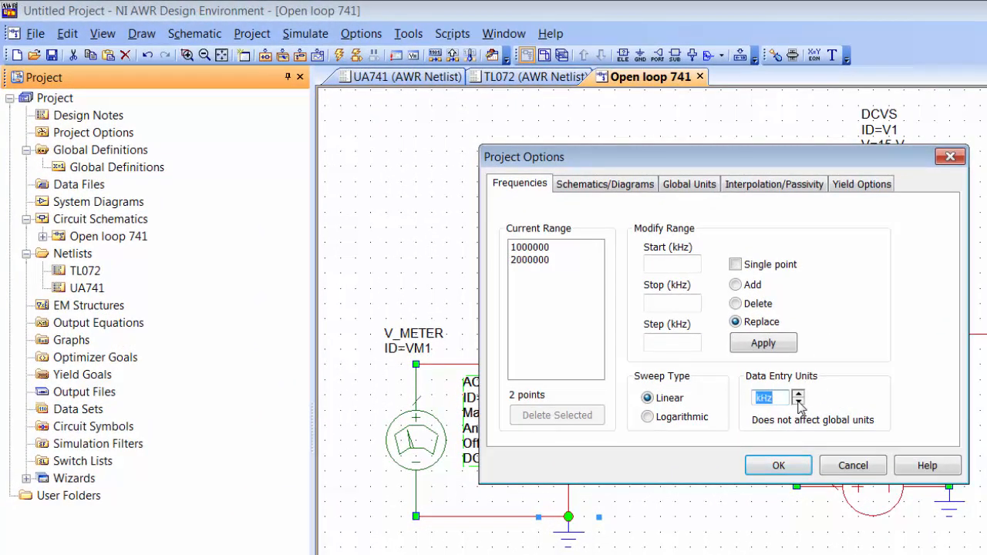
click(799, 402)
Step: Set a logarithmic sweep from 1 to 100000 Hz at 20 points per decade and apply
click(692, 265)
text(1)
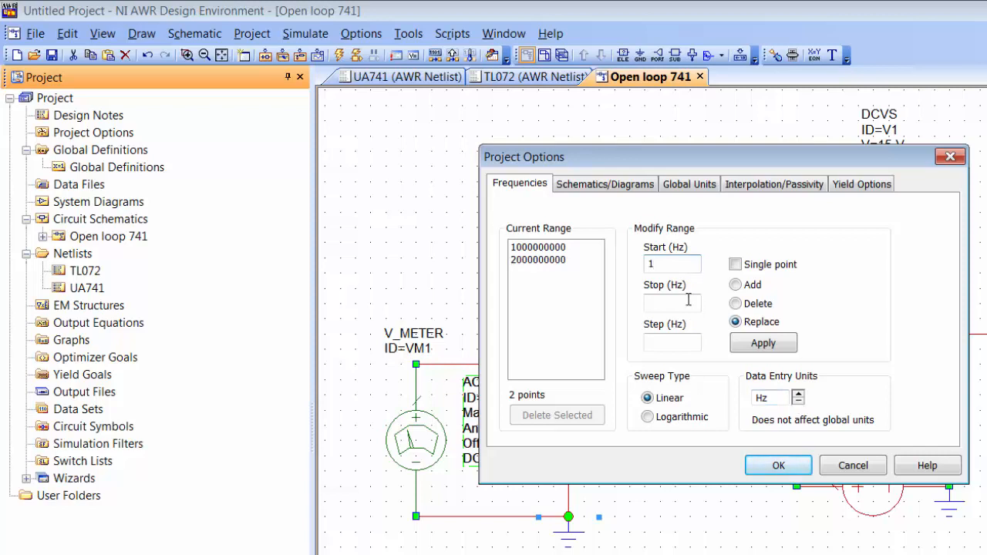
click(689, 301)
text(100000)
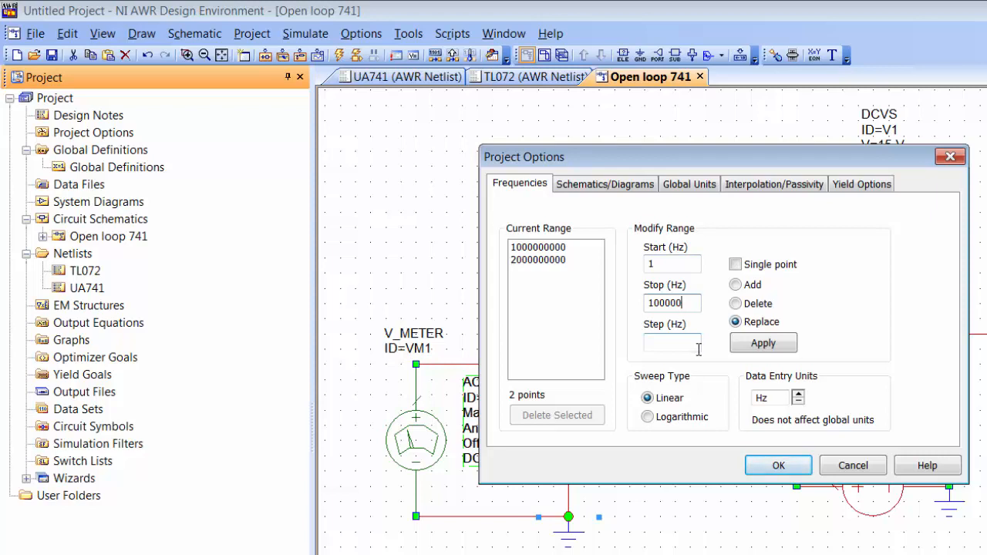
click(648, 417)
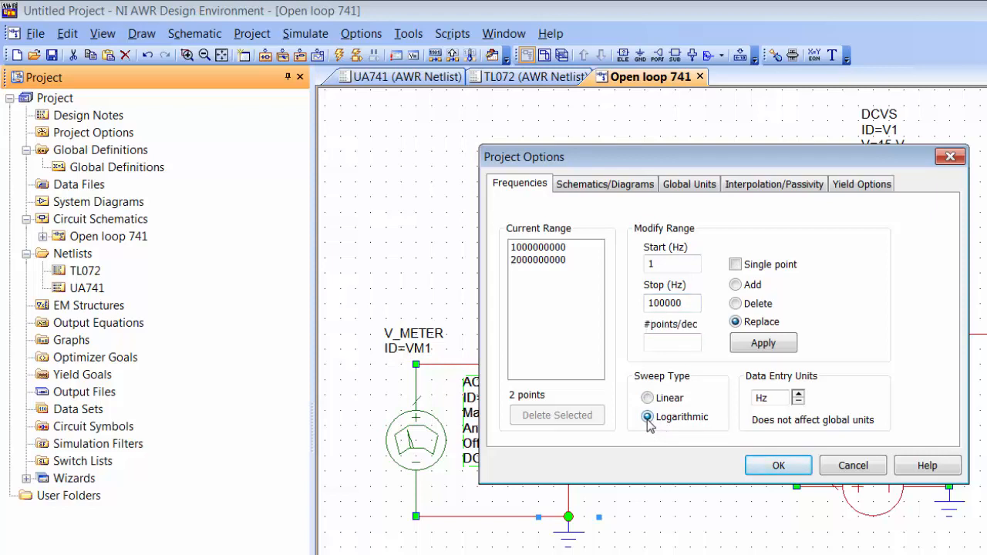
click(687, 348)
text(20)
click(764, 344)
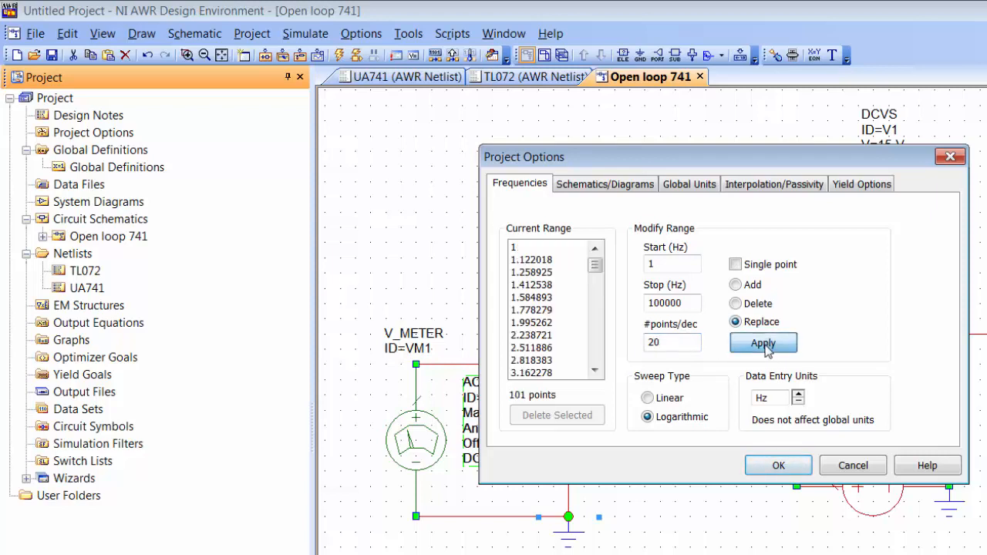
mouse_move(595, 262)
mouse_down()
mouse_move(597, 305)
mouse_move(595, 260)
mouse_up()
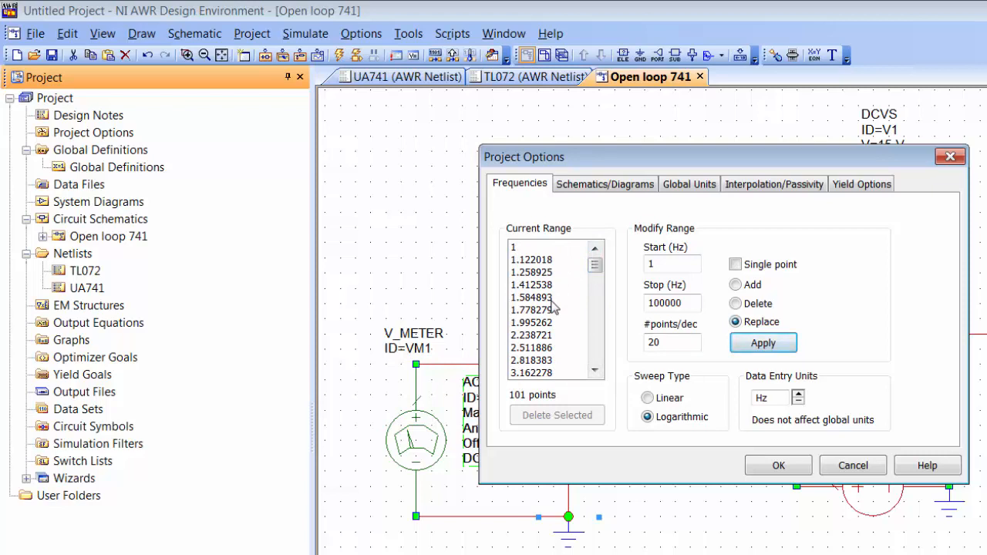
Step: Set the Global Units frequency to Hz and close Project Options with OK
click(690, 189)
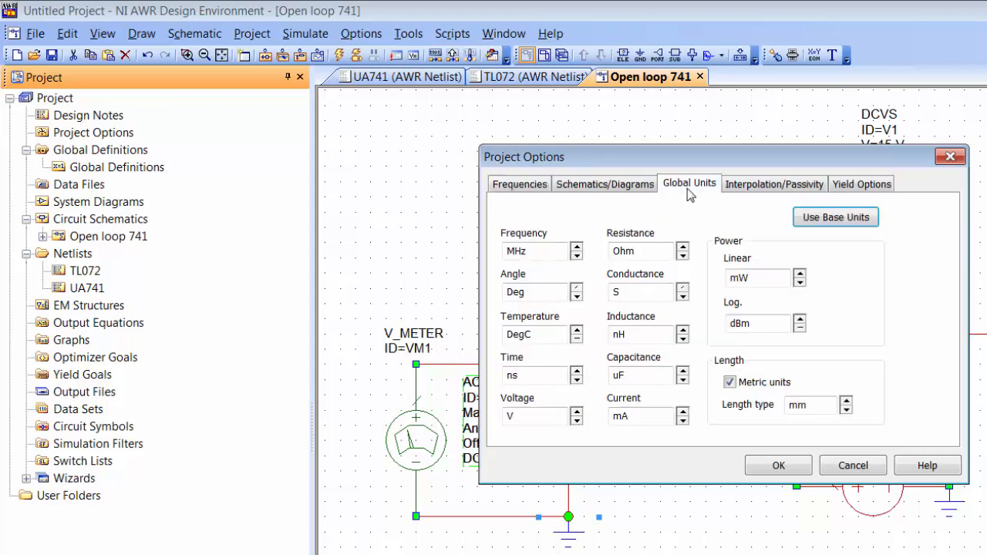
click(577, 257)
click(577, 257)
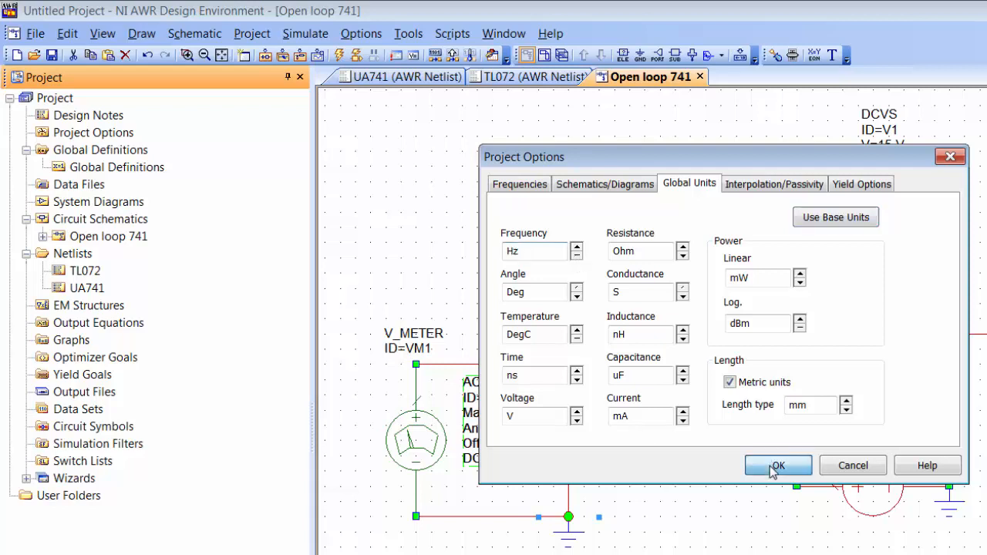
click(775, 466)
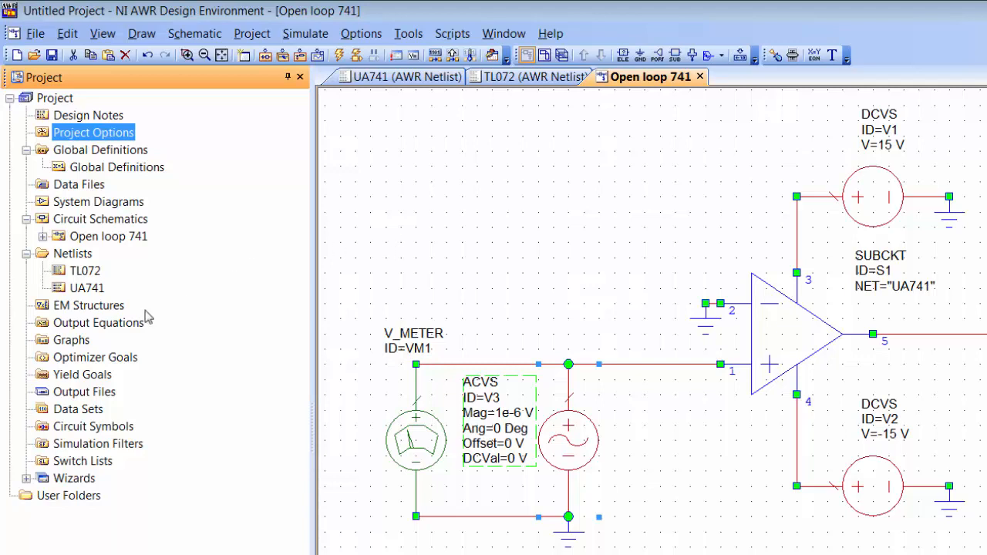
right_click(88, 344)
Step: Create a graph named 'Open loop gain 741'
click(152, 353)
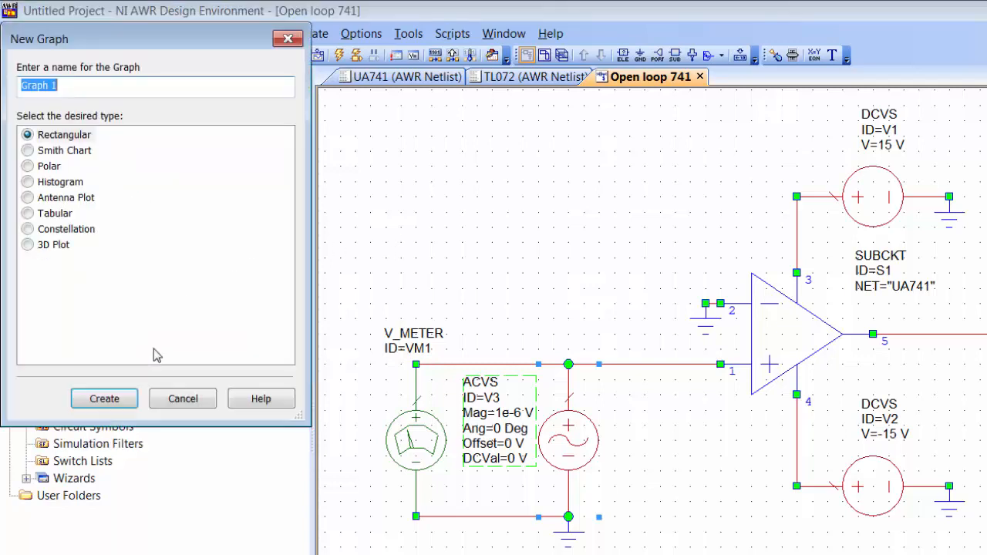
text(Open lo)
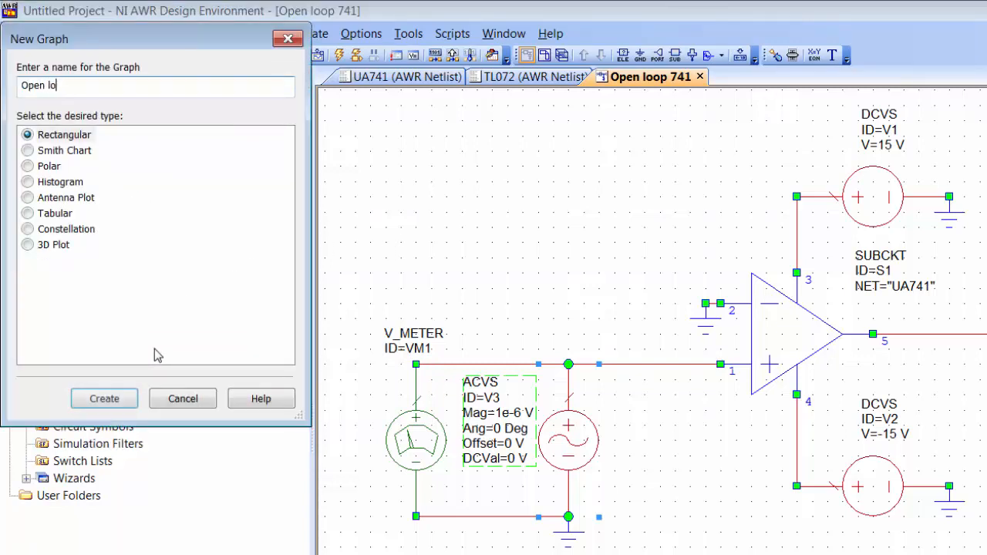
text(op gain 741)
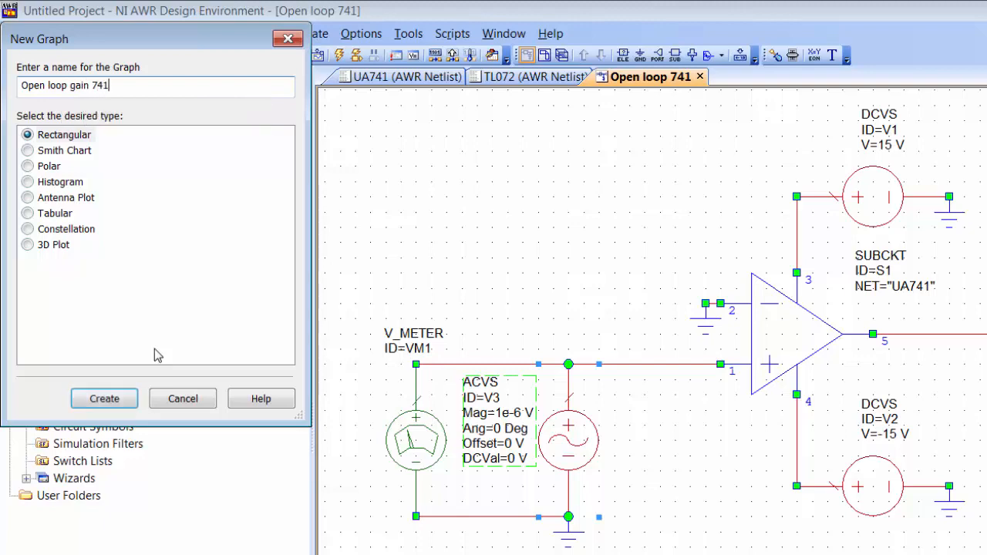
key(Return)
right_click(768, 242)
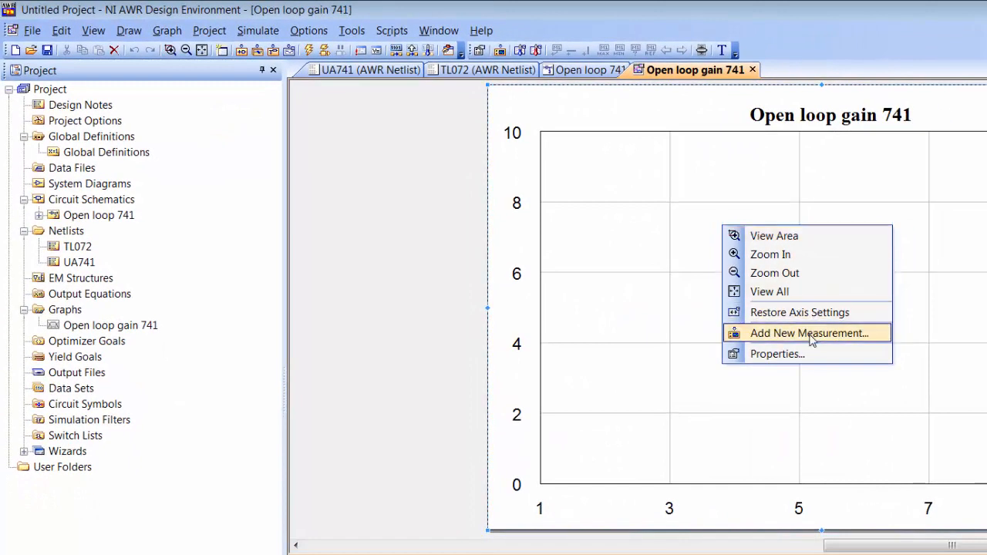
click(860, 356)
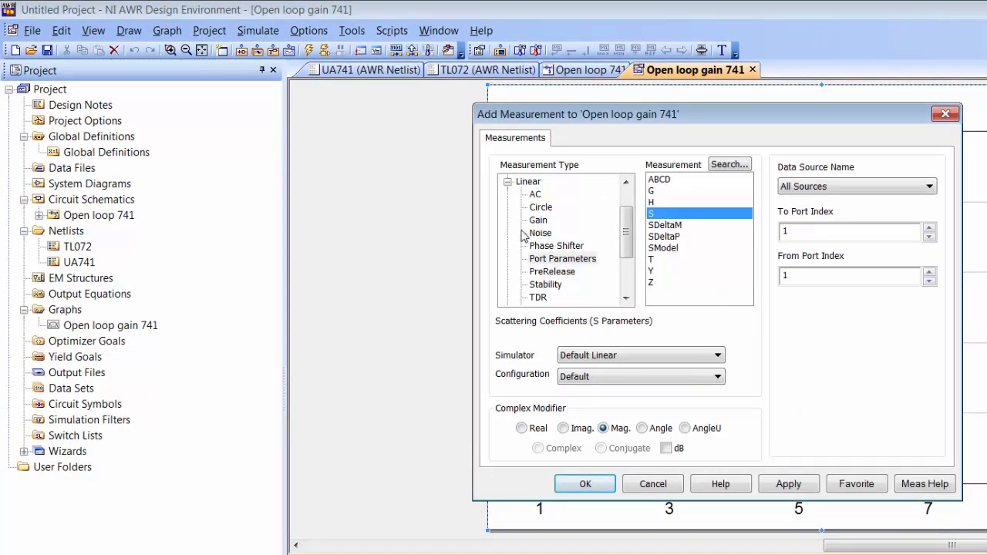
Step: Choose the Nonlinear > Voltage > Vgain measurement with Open loop 741 as data source
click(508, 182)
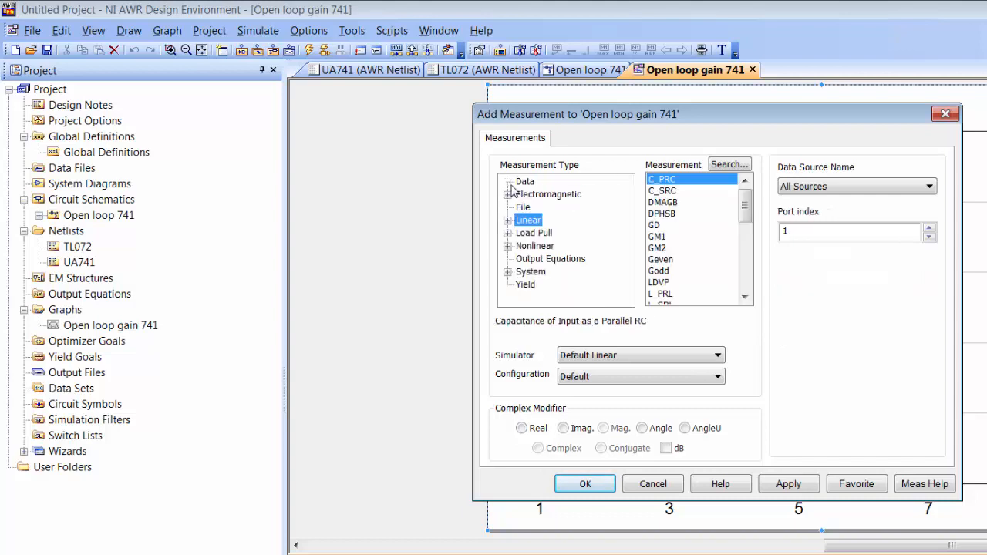
click(508, 246)
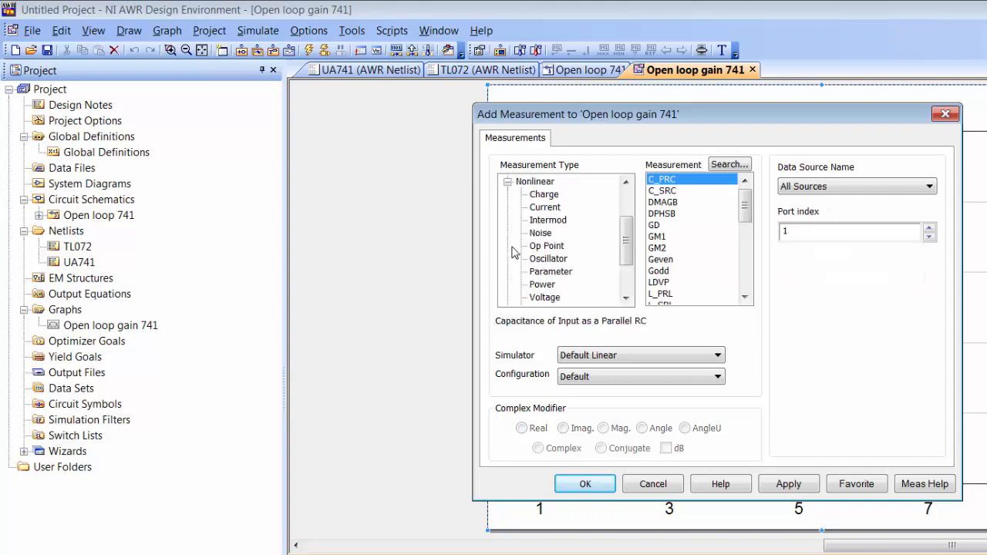
click(546, 298)
drag(745, 236, 745, 269)
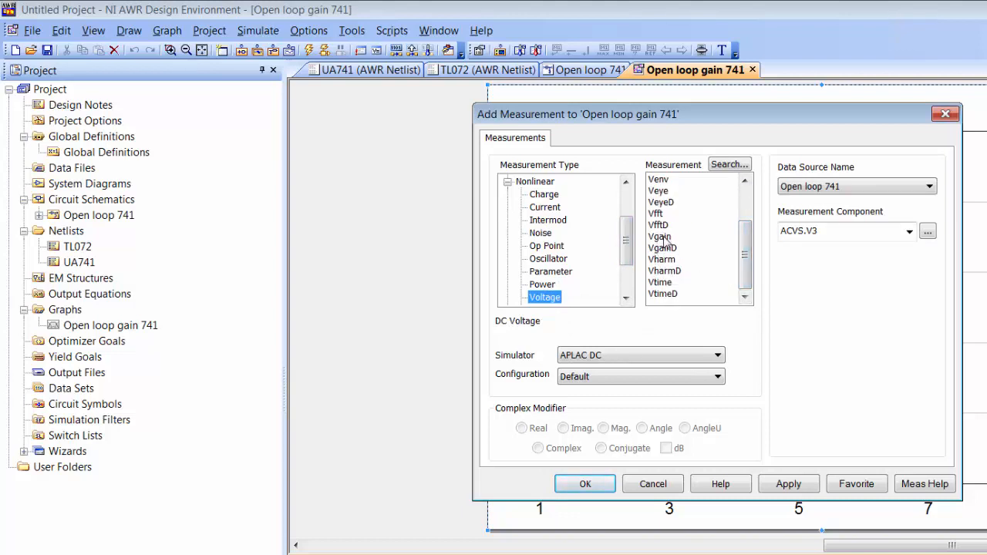
click(665, 237)
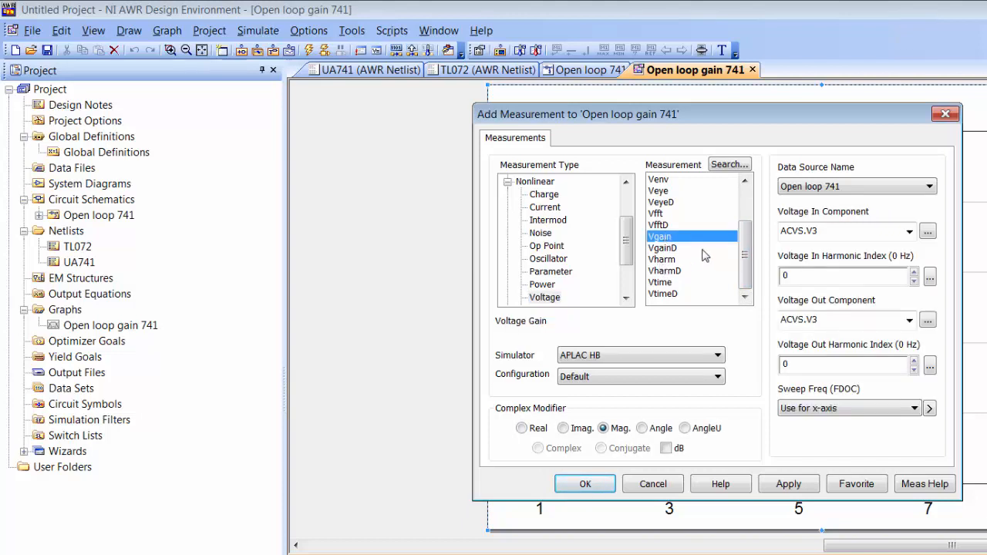
click(912, 190)
click(913, 189)
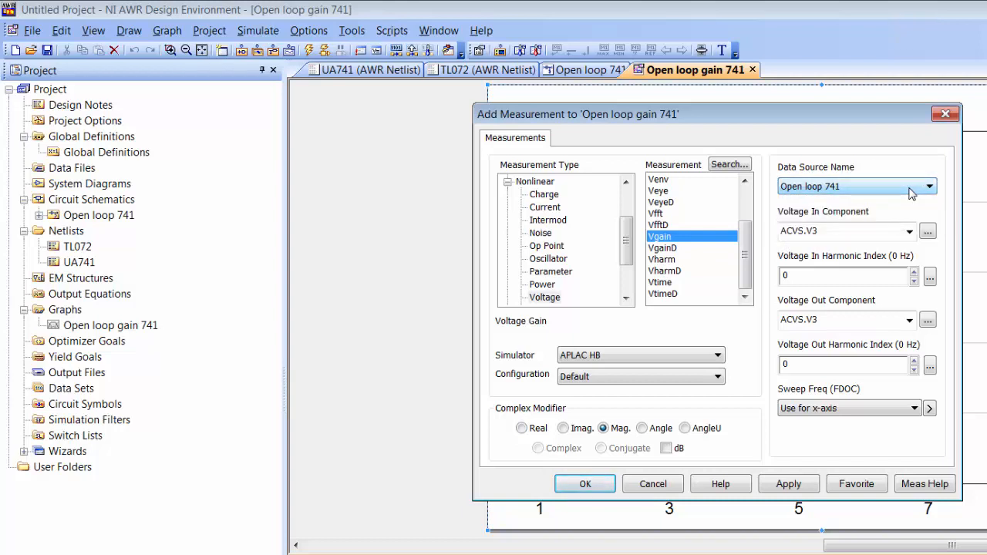
Step: Set Vgain input to V_METER.VM1, output to V_METER.VM2, and both harmonic indices to 1
click(928, 232)
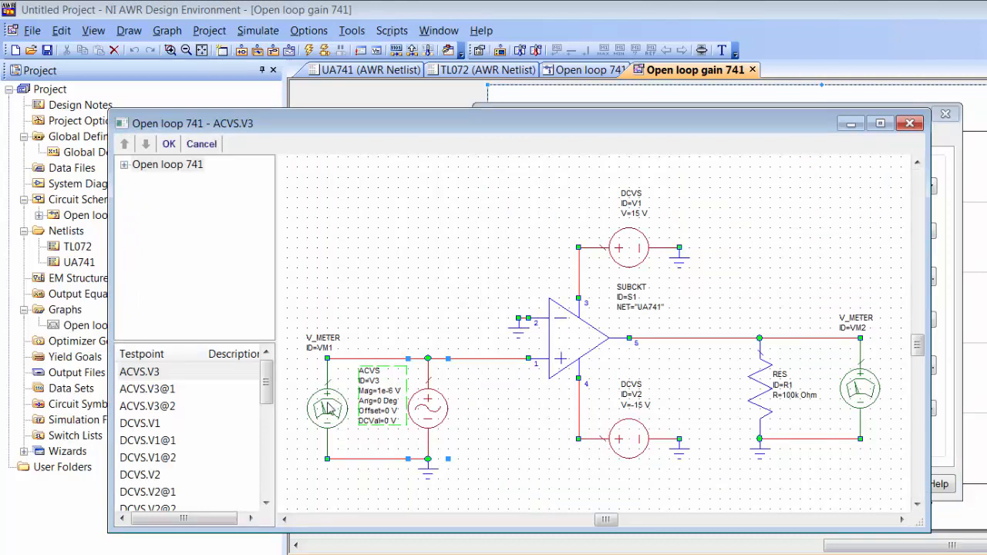
click(329, 409)
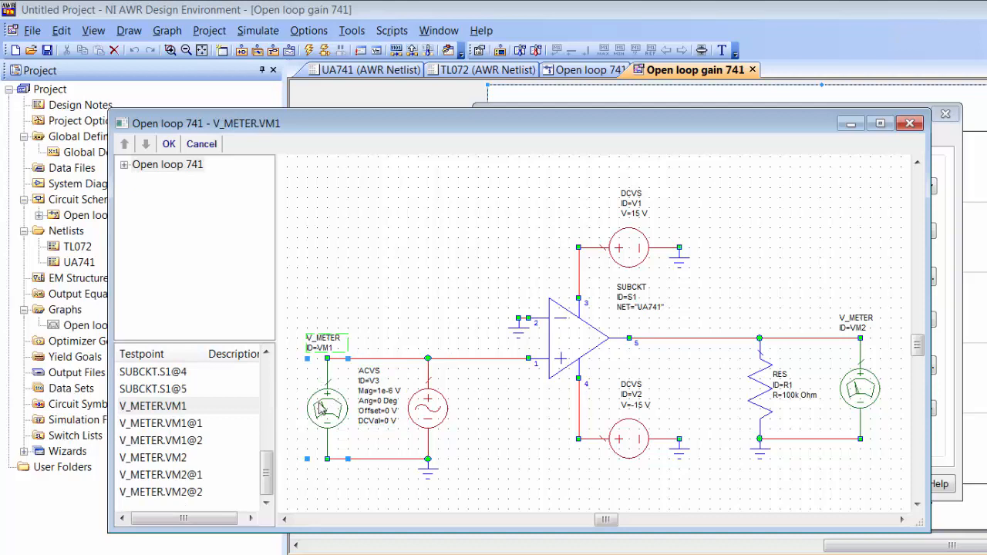
click(169, 144)
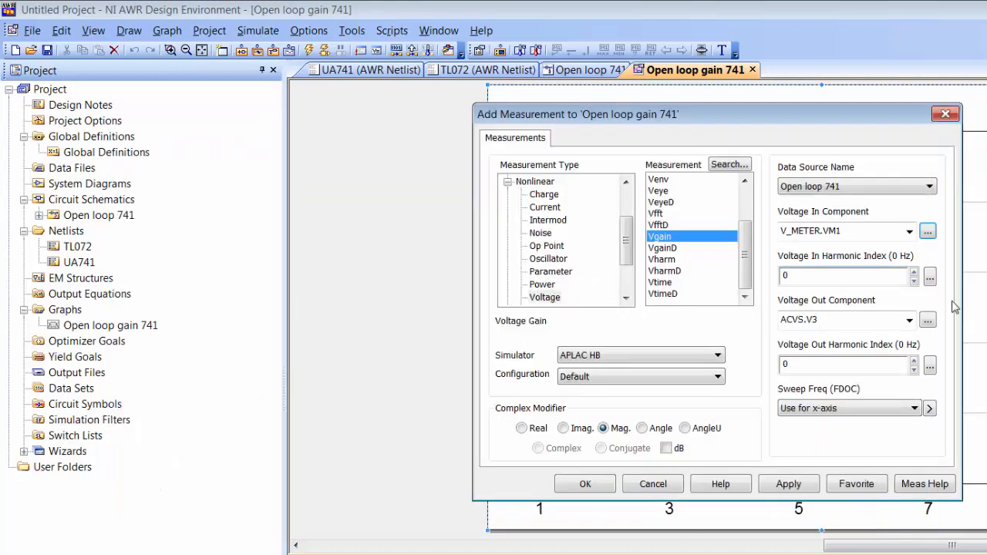
click(929, 325)
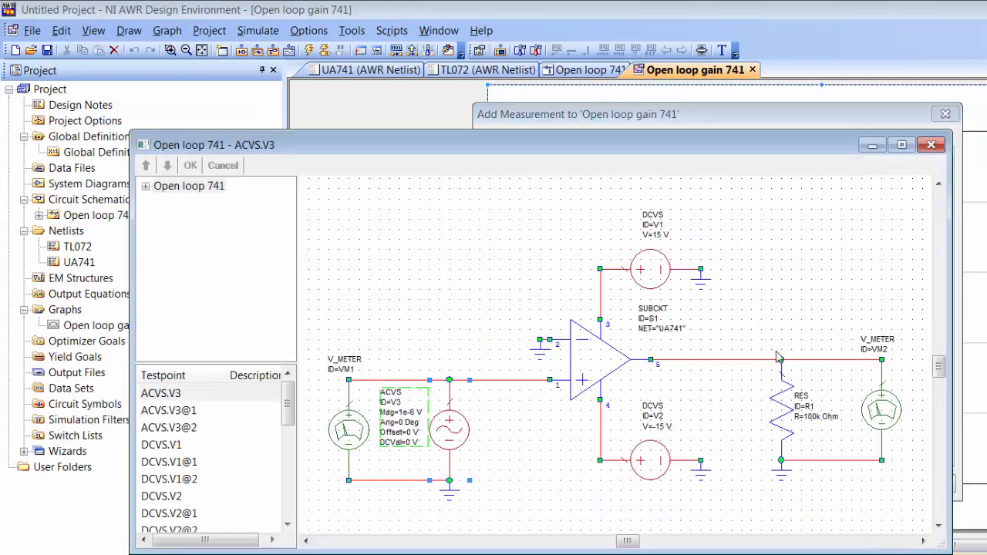
click(879, 417)
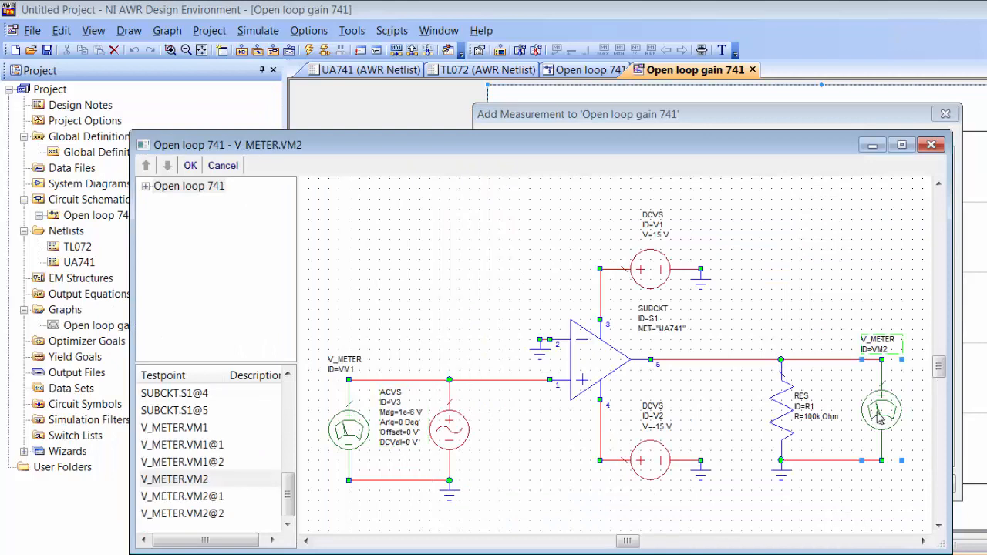
click(191, 166)
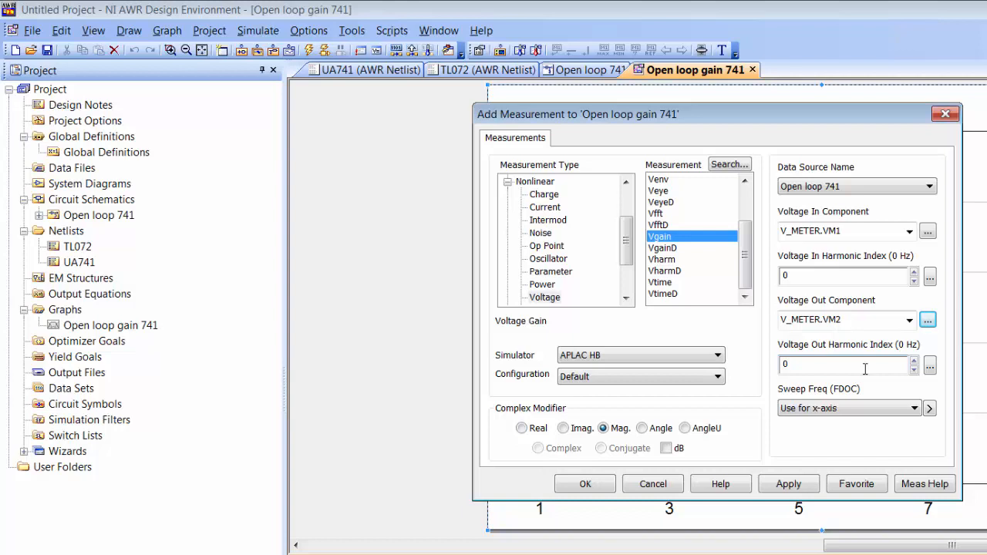
click(914, 274)
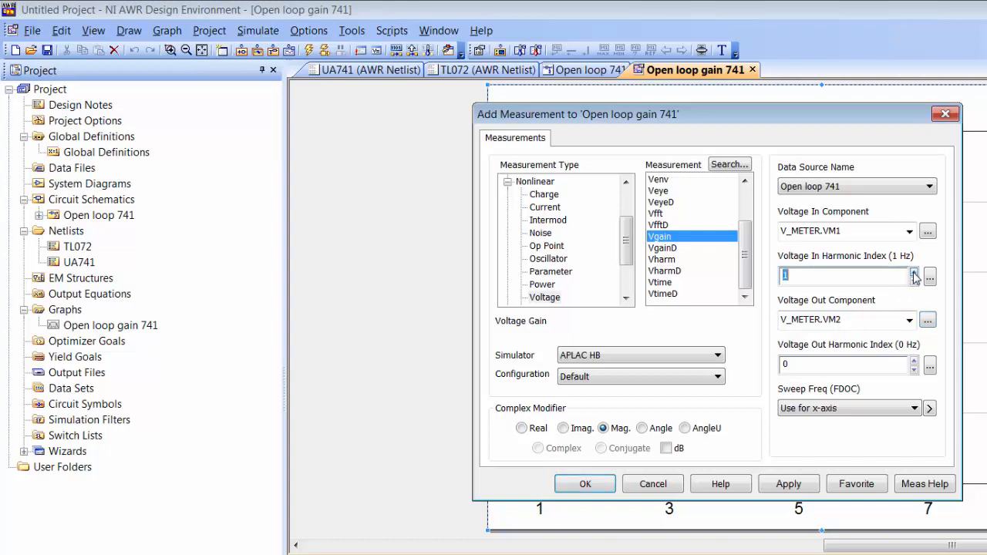
click(915, 360)
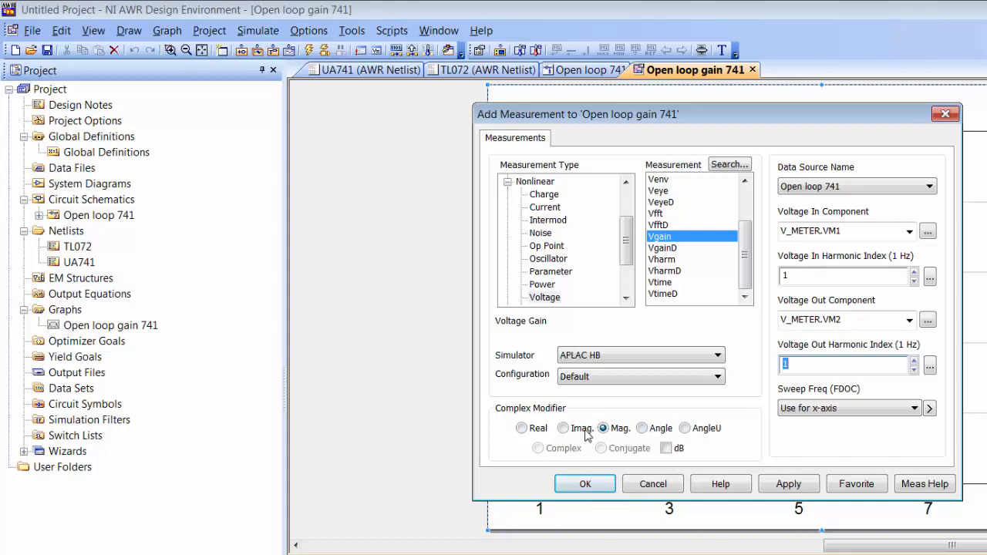
Step: Plot the VM1-to-VM2 Vgain measurement in dB on the graph and simulate
click(666, 450)
click(786, 487)
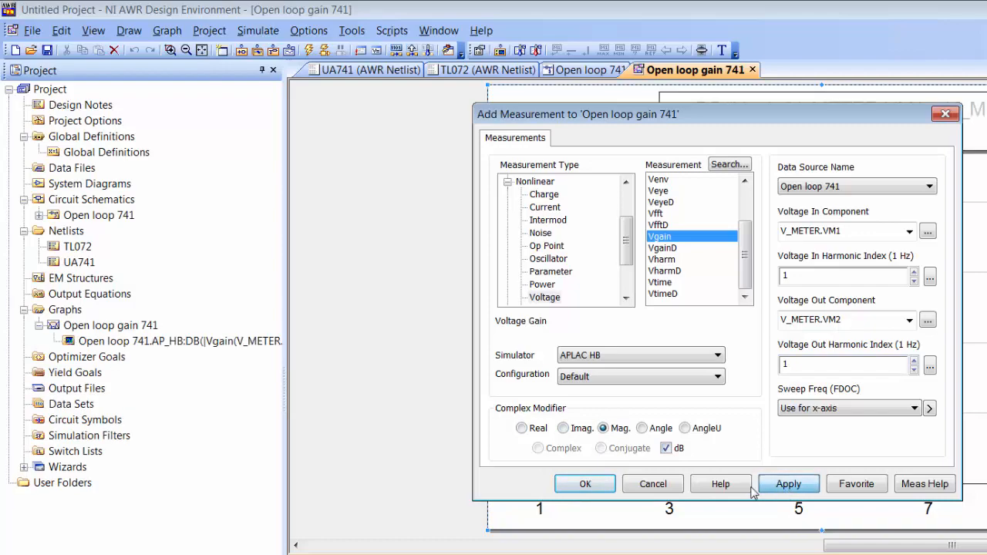
click(594, 485)
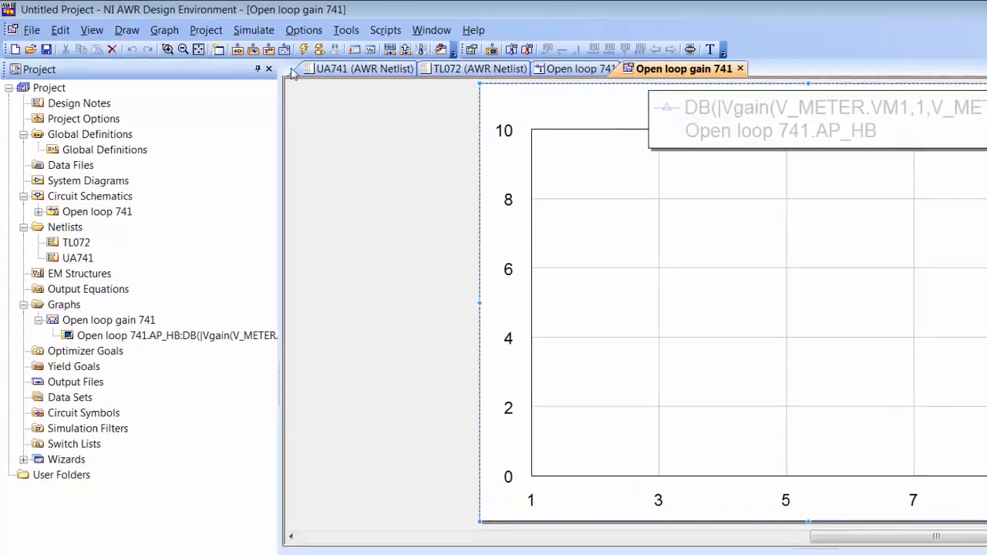
click(309, 51)
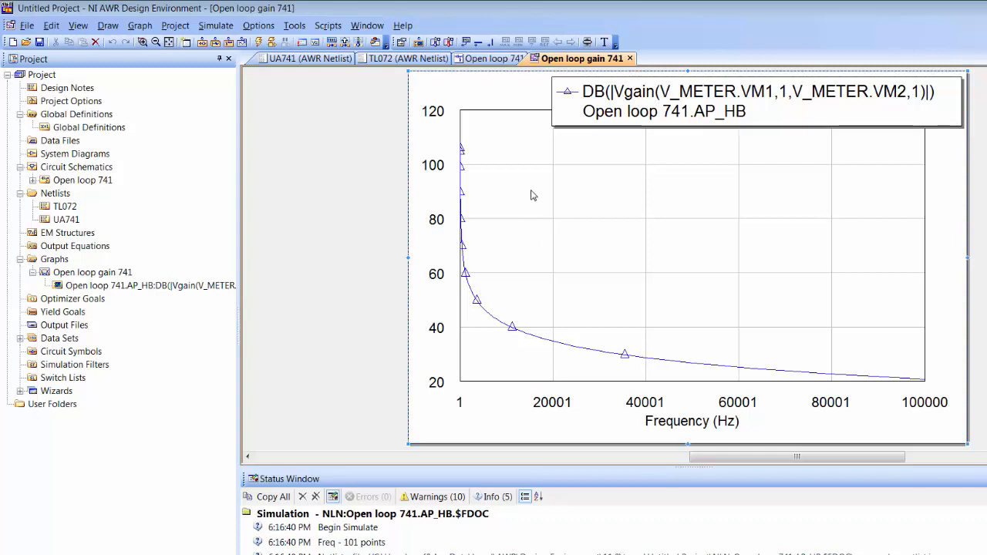
Step: Switch the graph's x (frequency) axis to a logarithmic scale in the graph properties
right_click(615, 256)
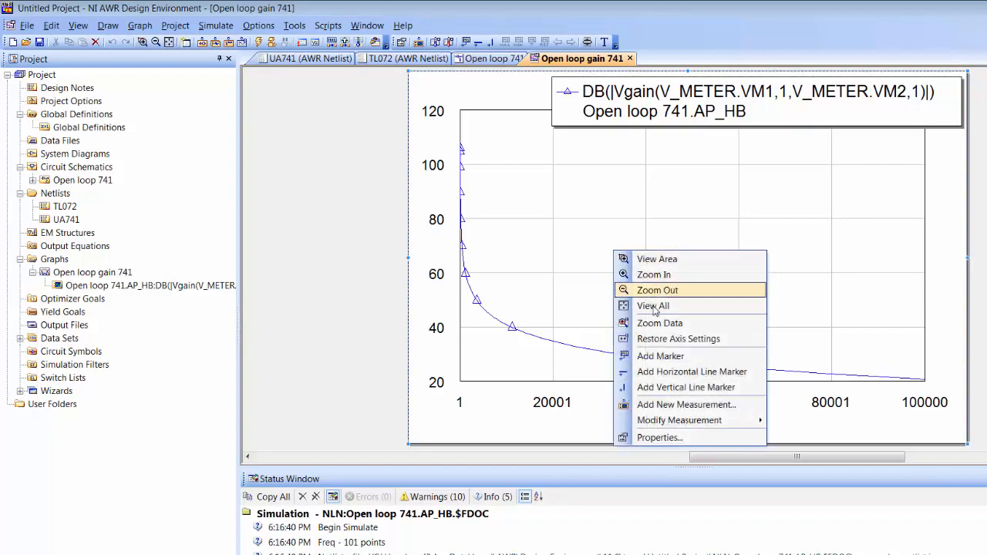
click(656, 436)
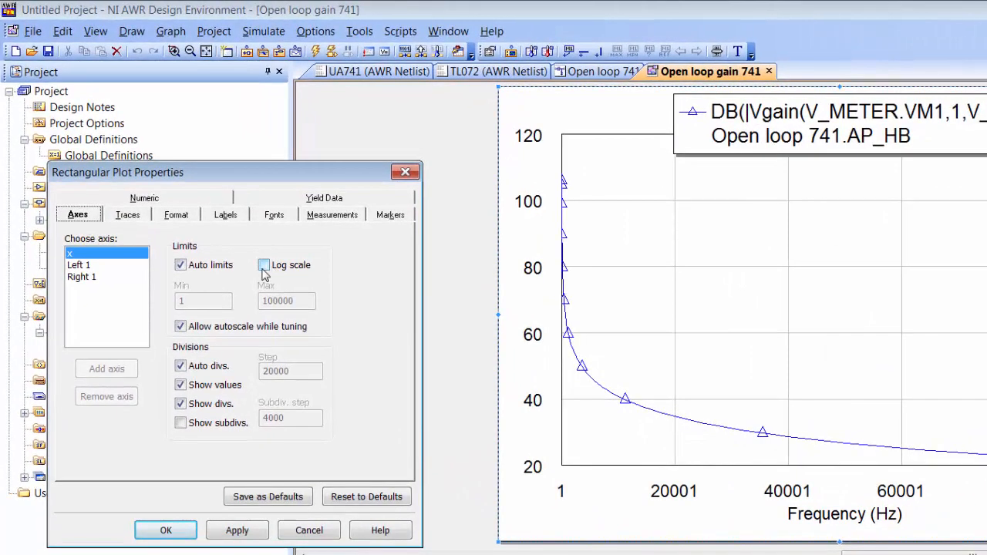
click(263, 269)
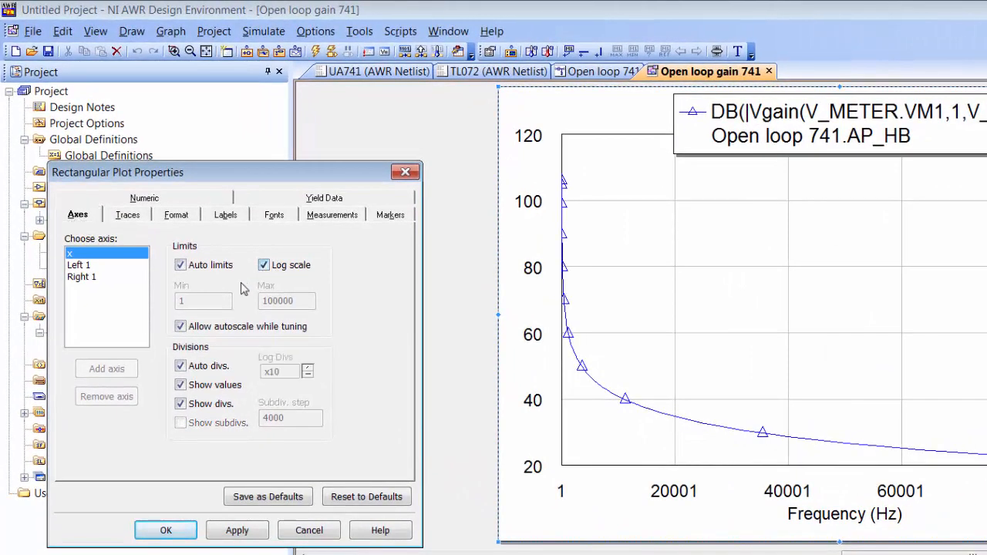
click(237, 530)
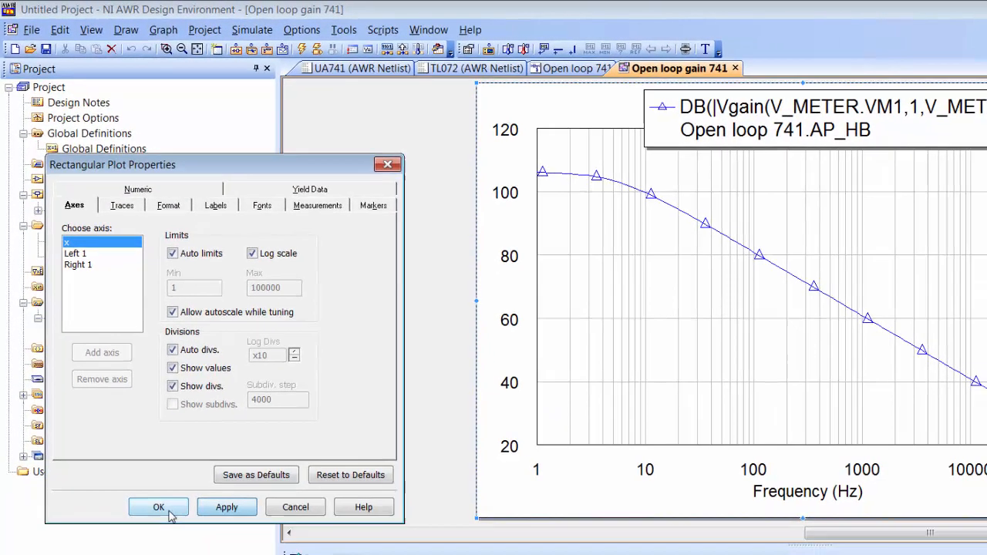
click(166, 530)
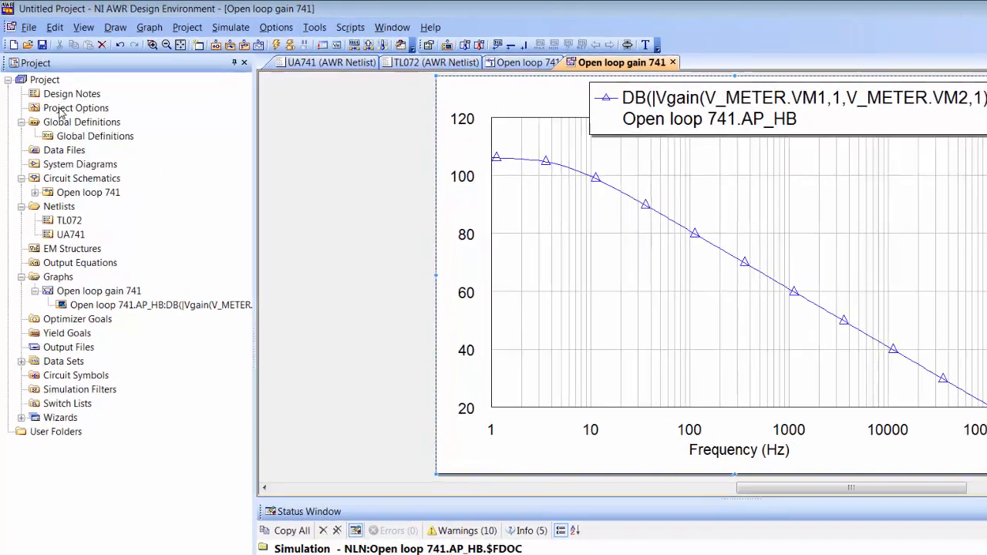
Step: Set a logarithmic 1 Hz to 1000000 Hz sweep at 20 points per decade, then re-analyze
double_click(56, 102)
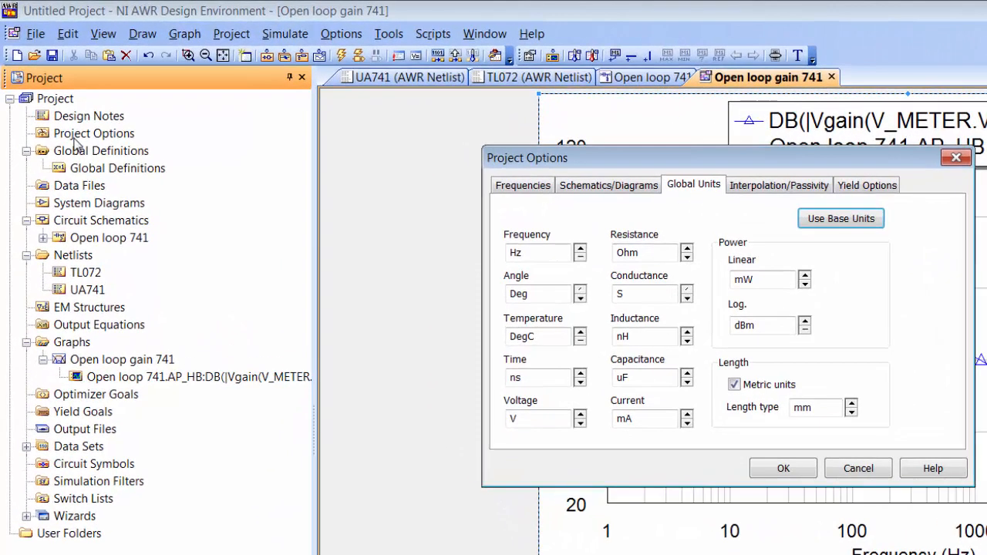
click(544, 189)
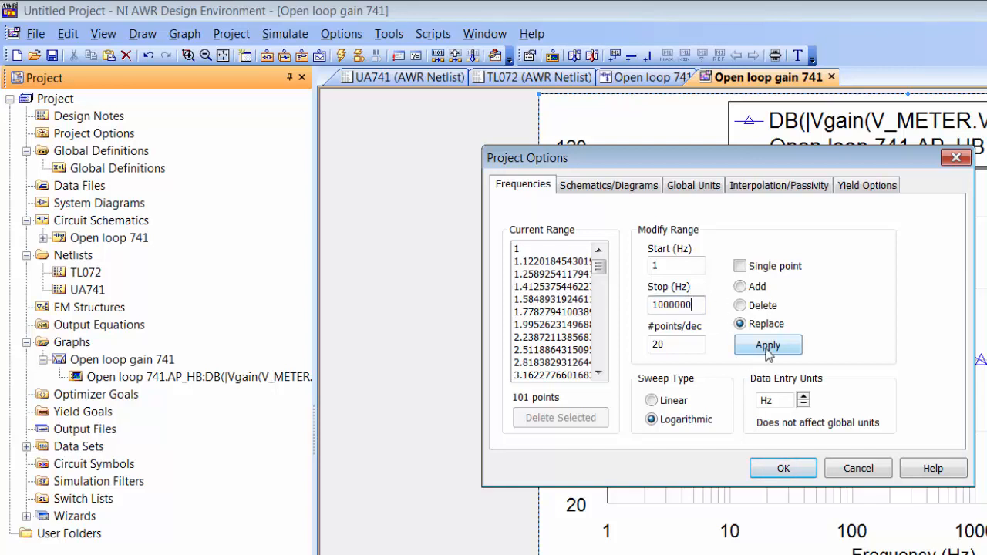
click(767, 347)
click(783, 468)
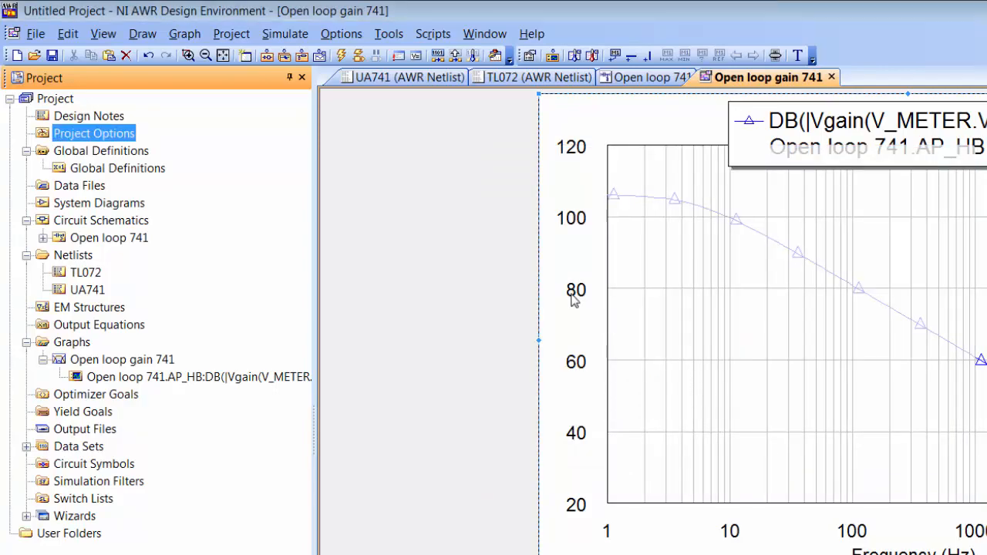
click(341, 56)
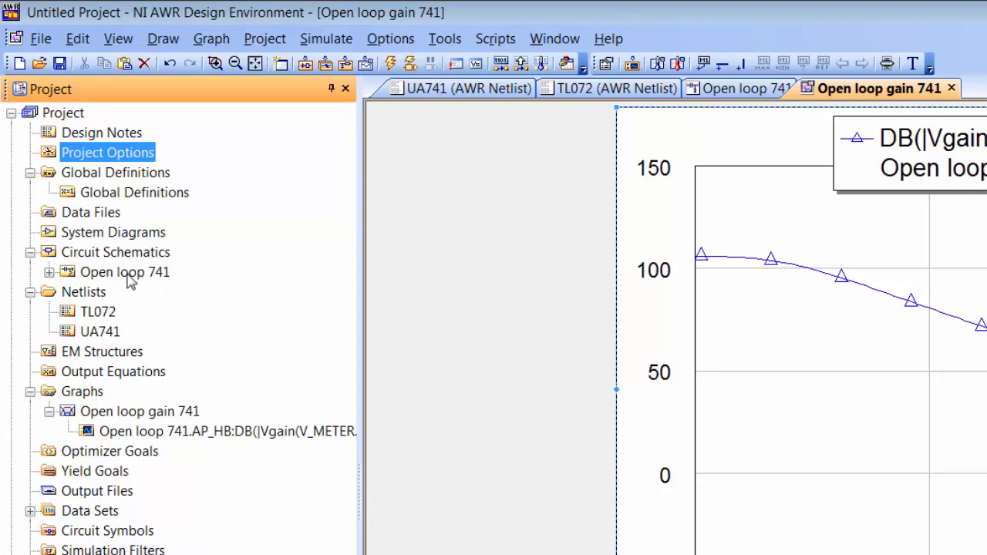
Step: Duplicate the Open loop 741 schematic into Circuit Schematics
right_click(131, 276)
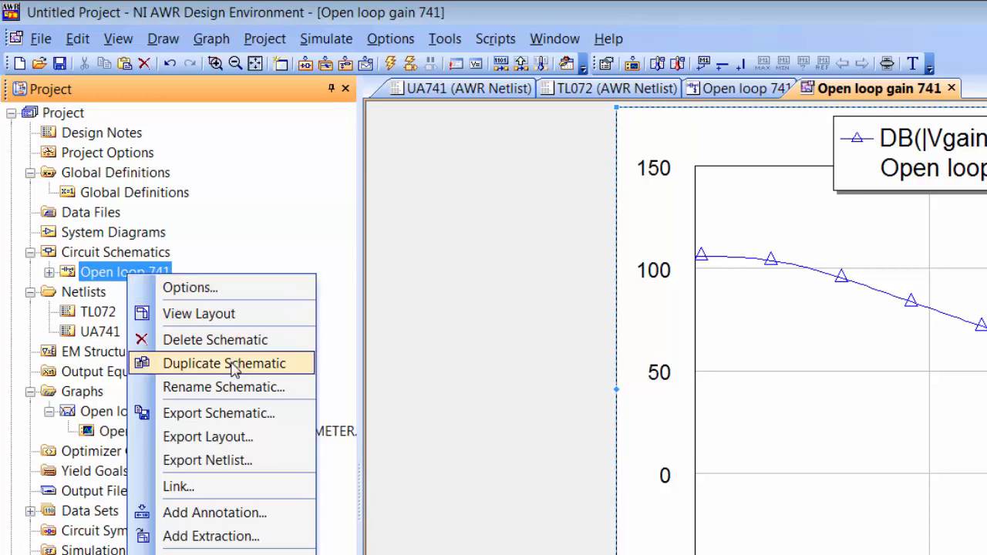
click(266, 228)
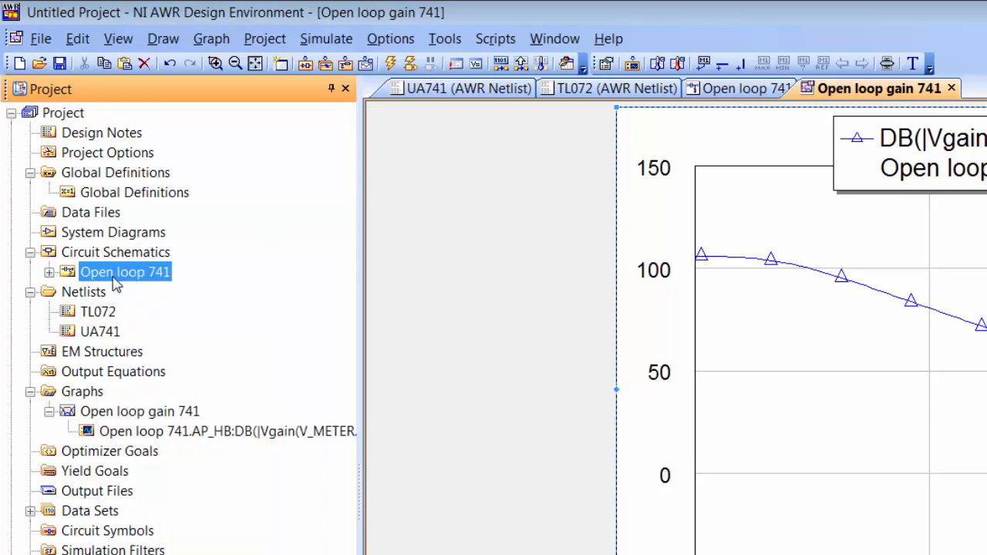
drag(114, 284, 115, 259)
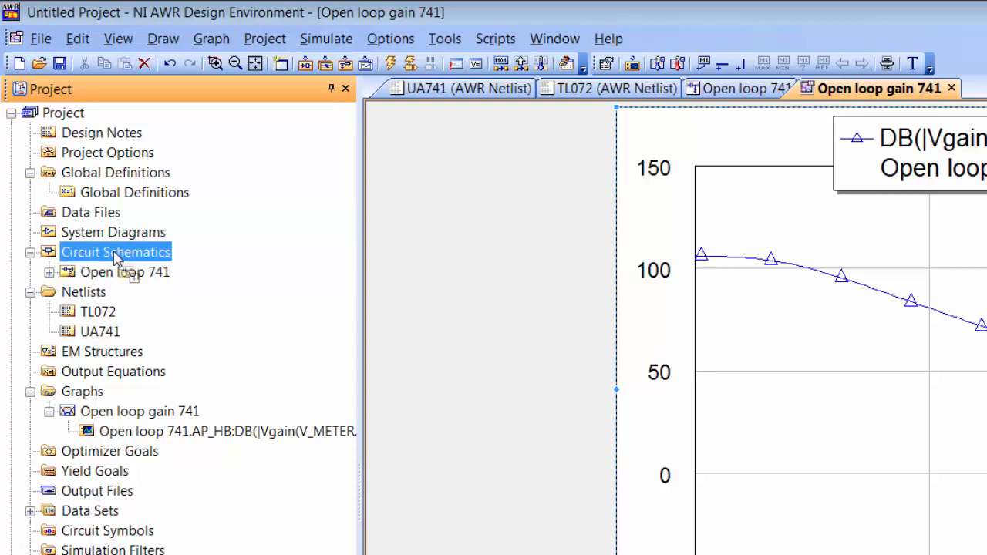
Step: Rename the copy Open loop 741_1 to 'Open loop TL072'
right_click(144, 293)
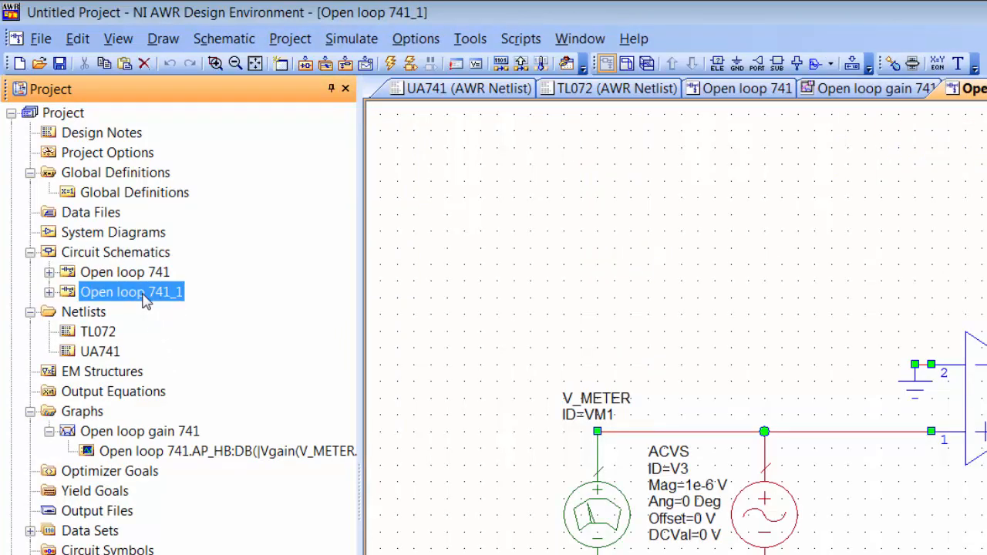
click(228, 404)
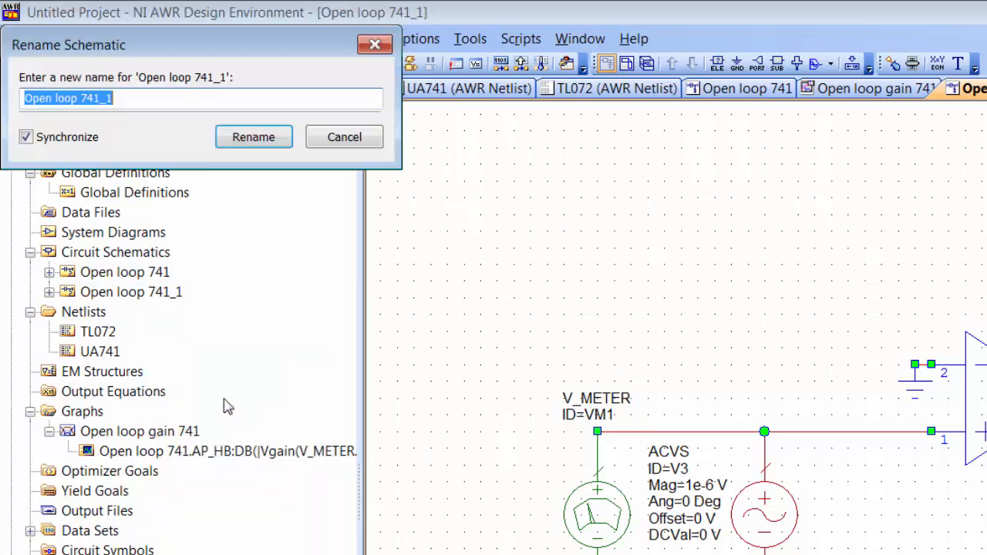
key(End)
key(BackSpace)
key(BackSpace)
key(BackSpace)
key(BackSpace)
key(BackSpace)
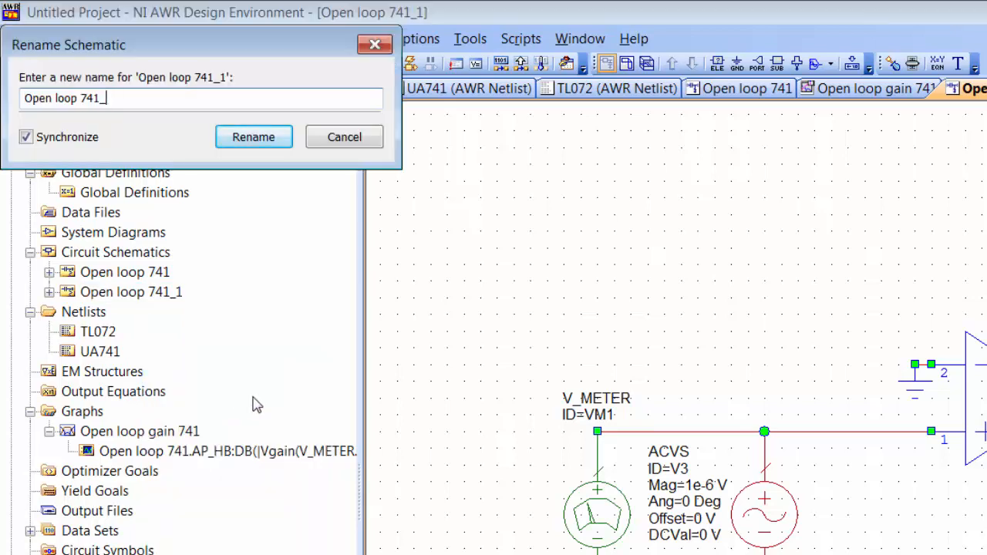
text(TL072)
key(Return)
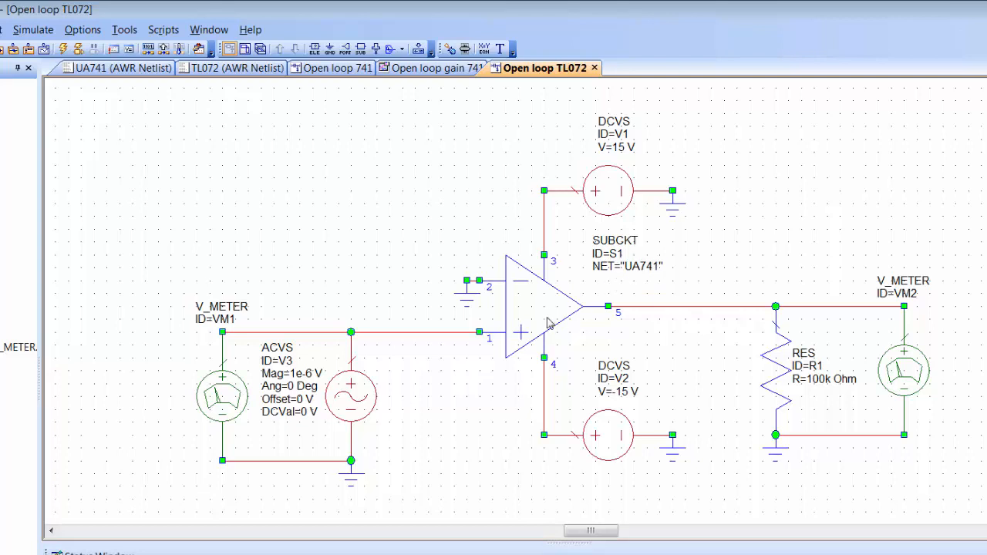
Step: Set subcircuit S1's NET model to TL072, then return to the Open loop gain 741 graph
double_click(652, 270)
click(682, 267)
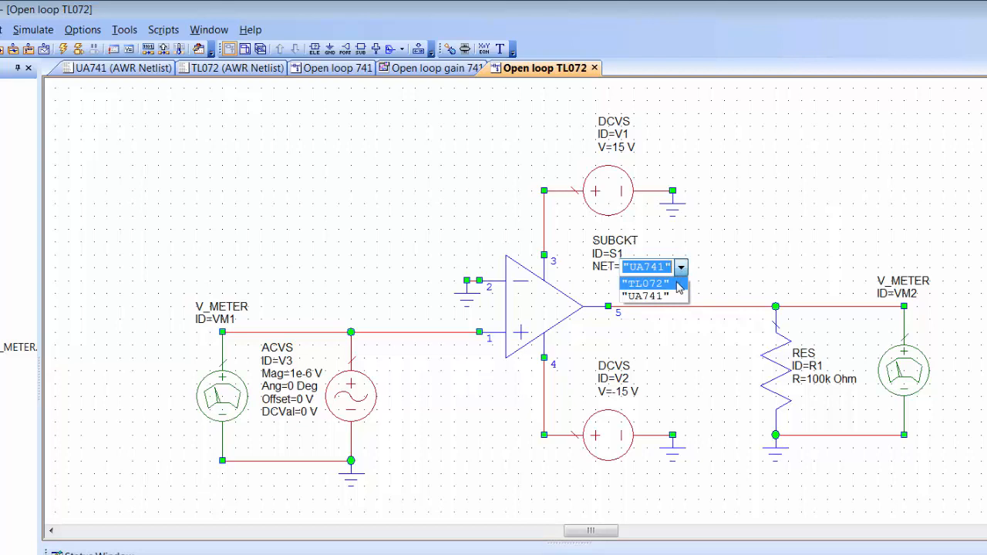
click(679, 285)
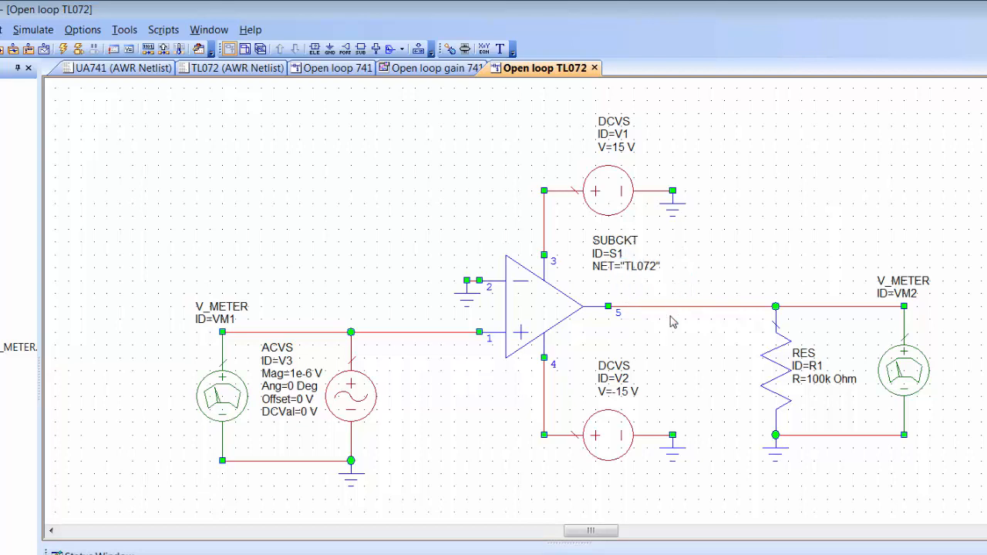
click(657, 270)
click(659, 269)
click(681, 268)
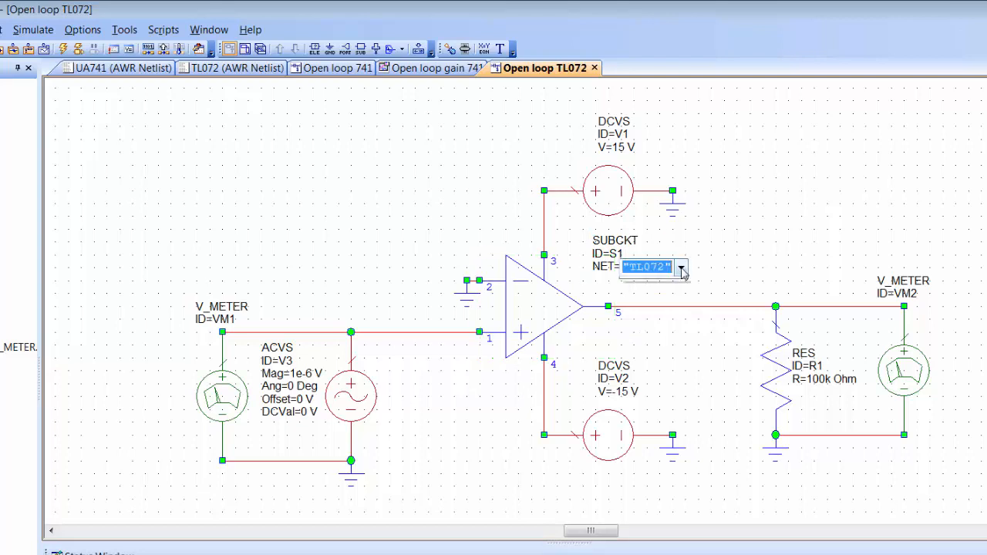
click(682, 268)
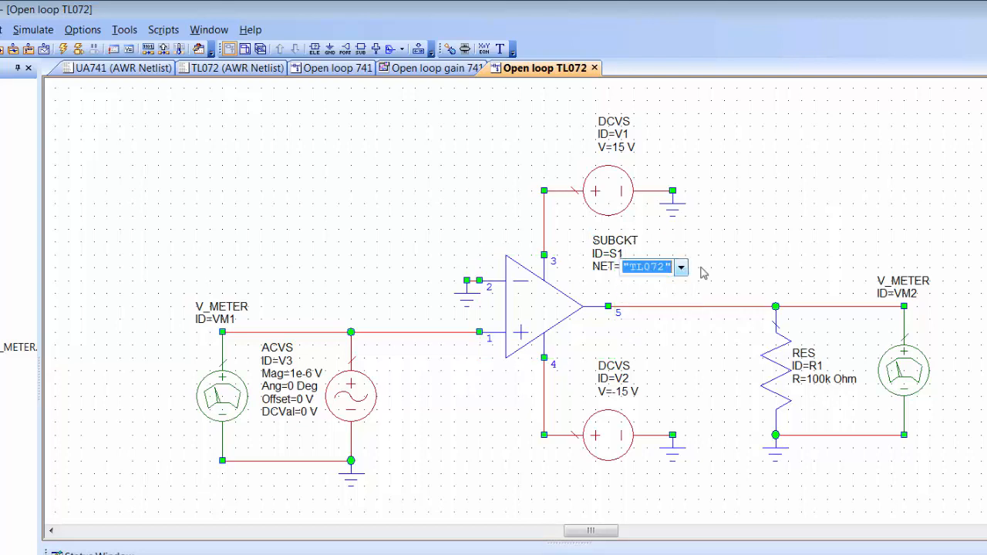
click(714, 272)
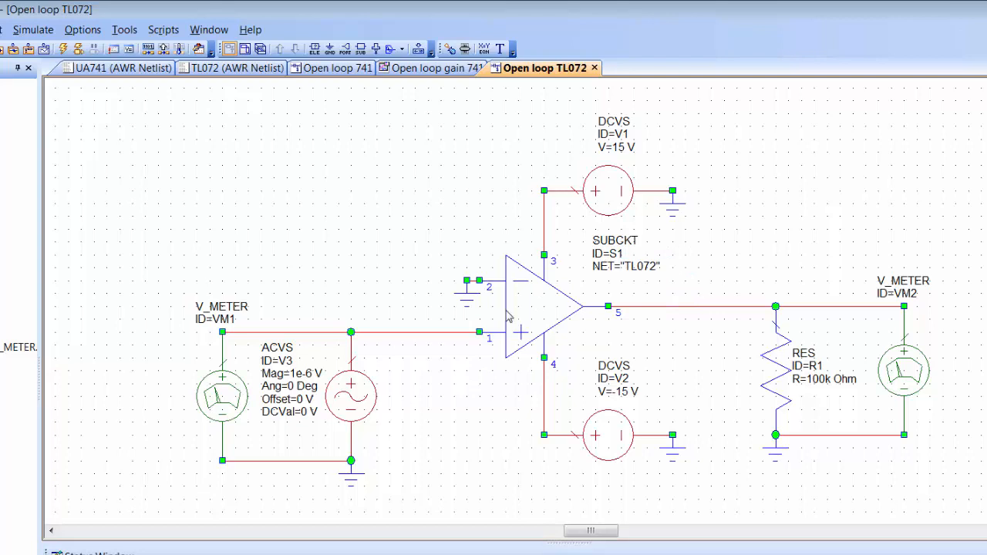
click(438, 68)
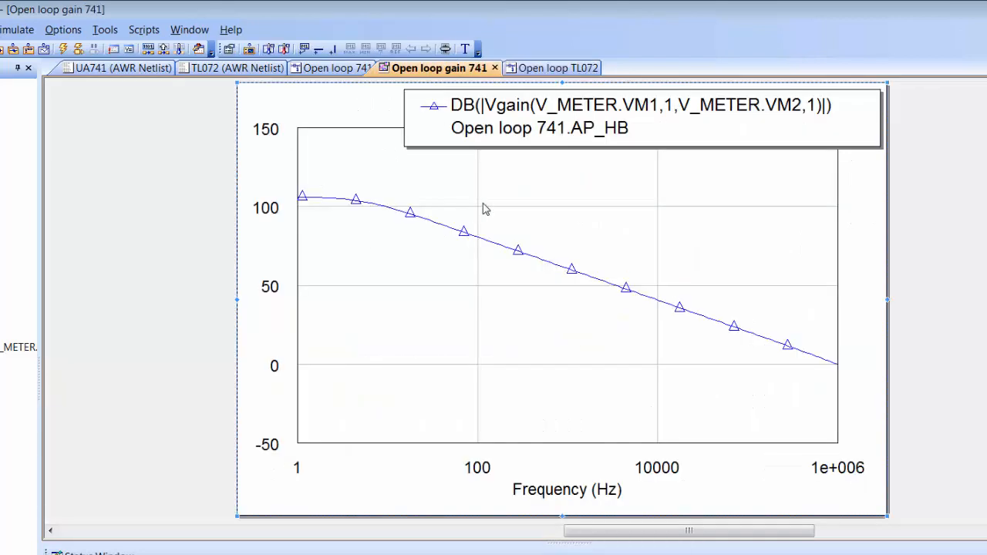
Step: Add a gain measurement from Open loop TL072 (V_METER.VM1 to V_METER.VM2) and simulate
right_click(544, 196)
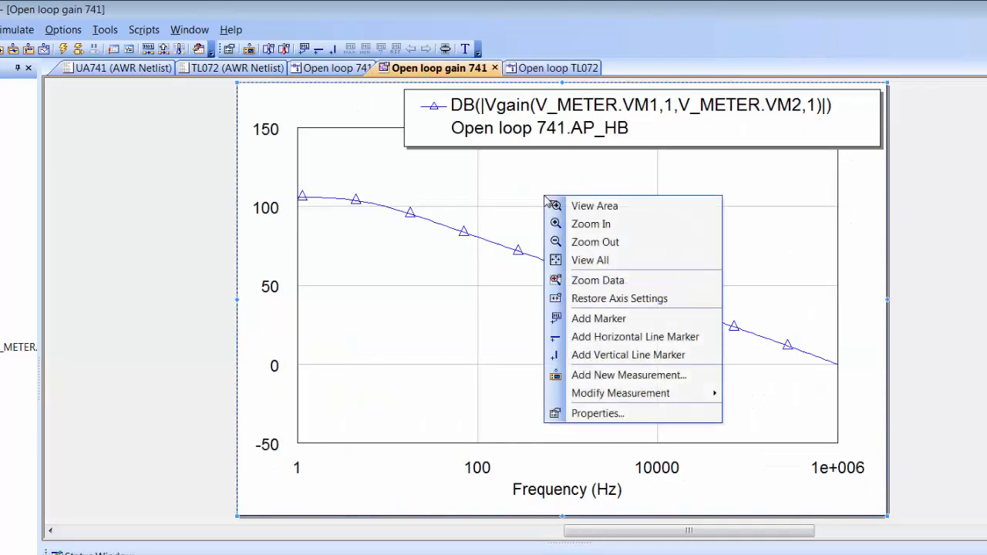
click(645, 375)
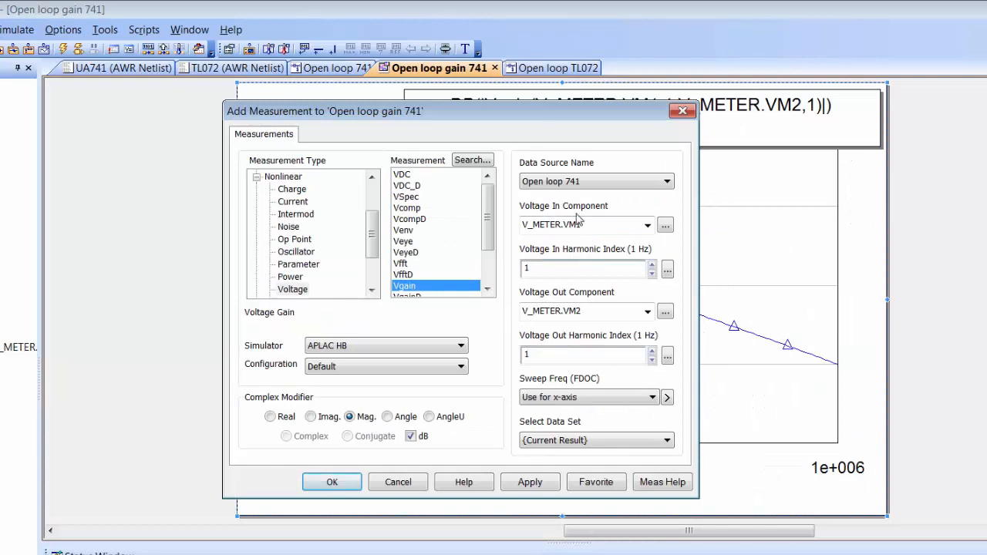
click(665, 183)
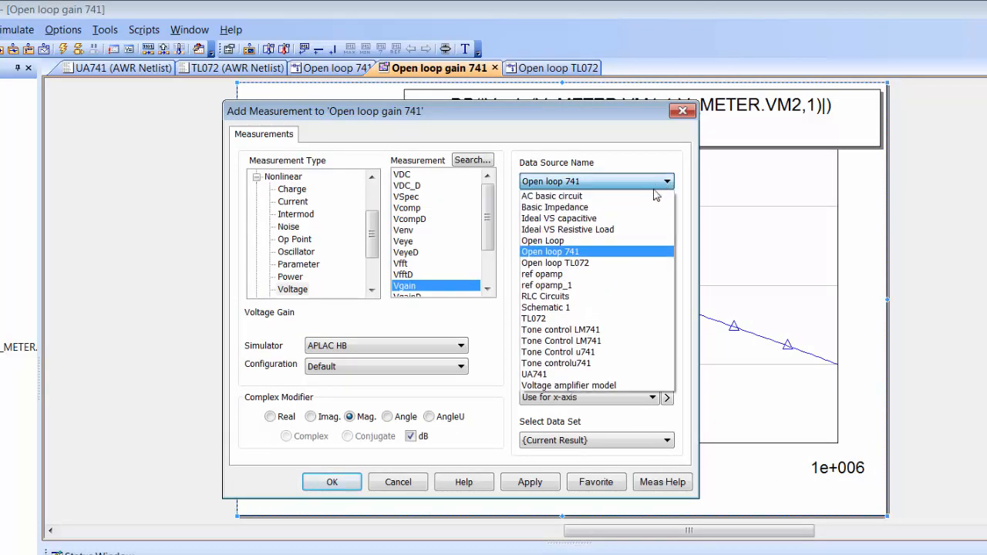
click(632, 263)
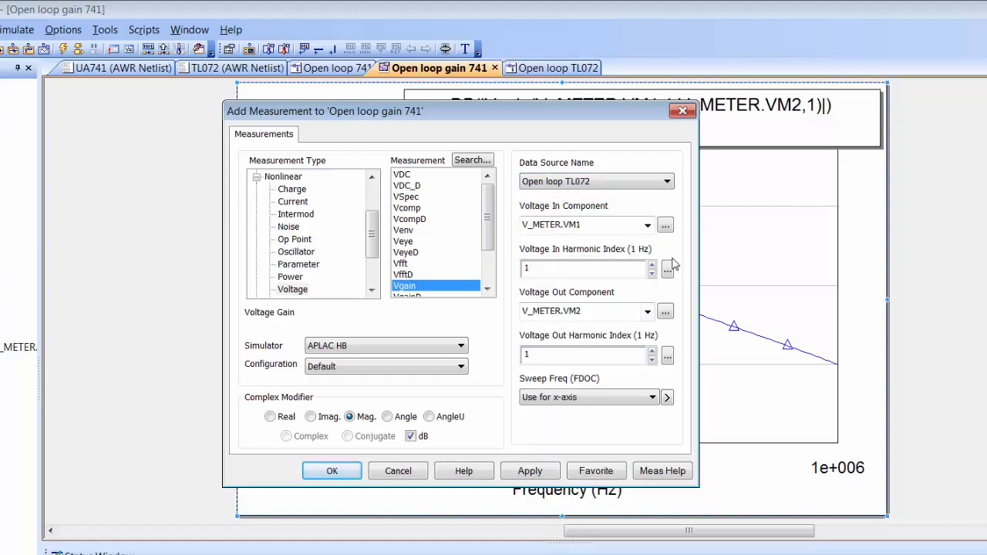
click(666, 227)
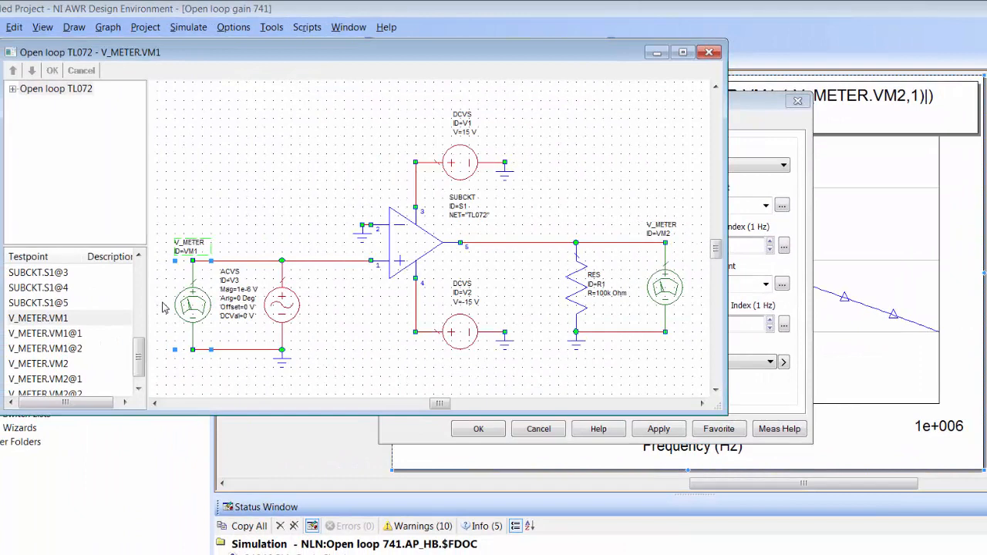
click(51, 71)
click(781, 284)
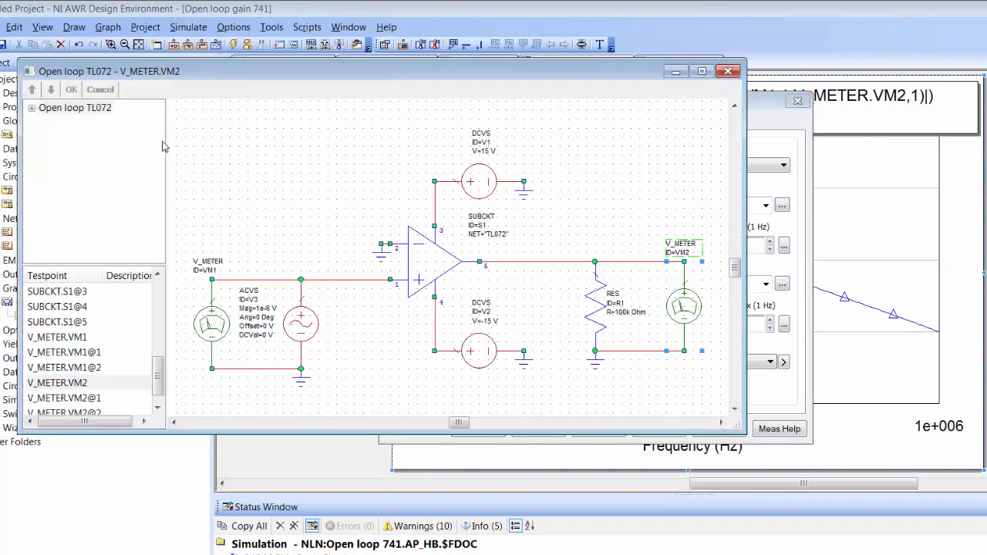
click(69, 89)
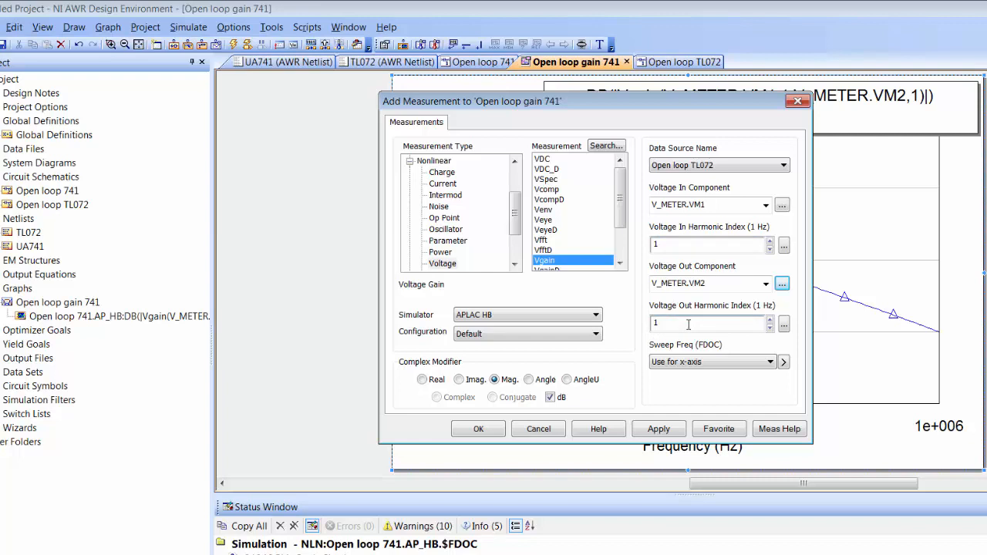
click(662, 431)
click(495, 432)
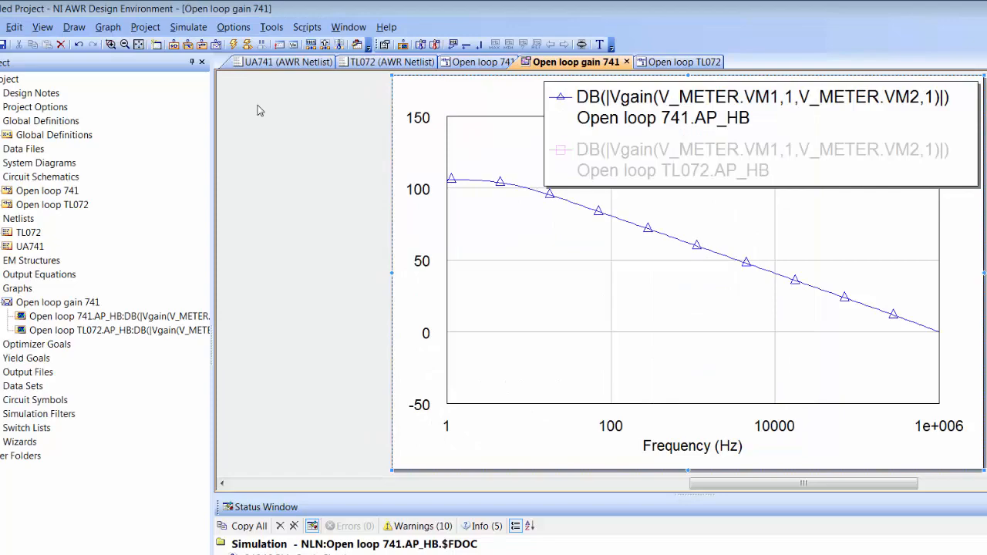
click(233, 44)
Step: Shrink the graph legend and place it at the plot's upper right
click(547, 187)
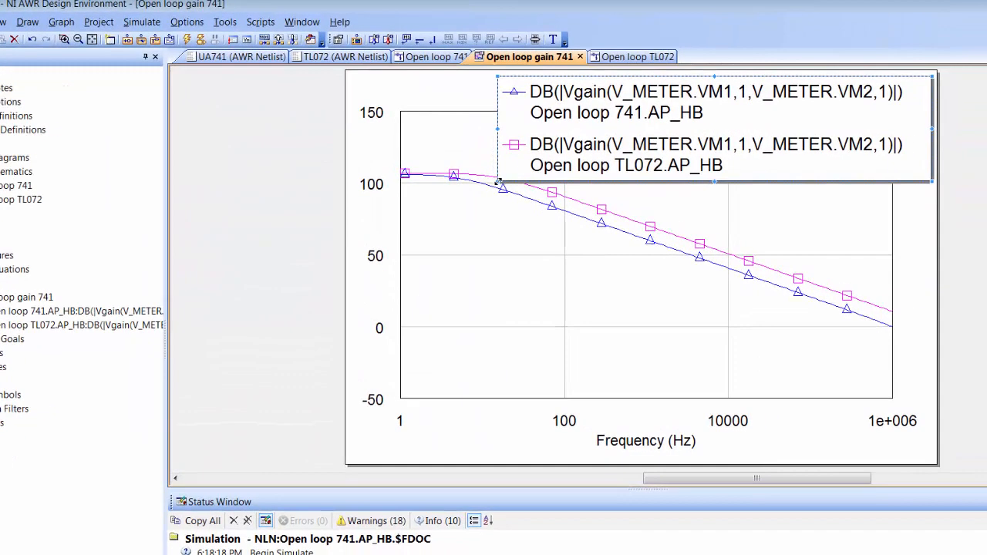
drag(499, 182, 679, 160)
drag(813, 127, 821, 153)
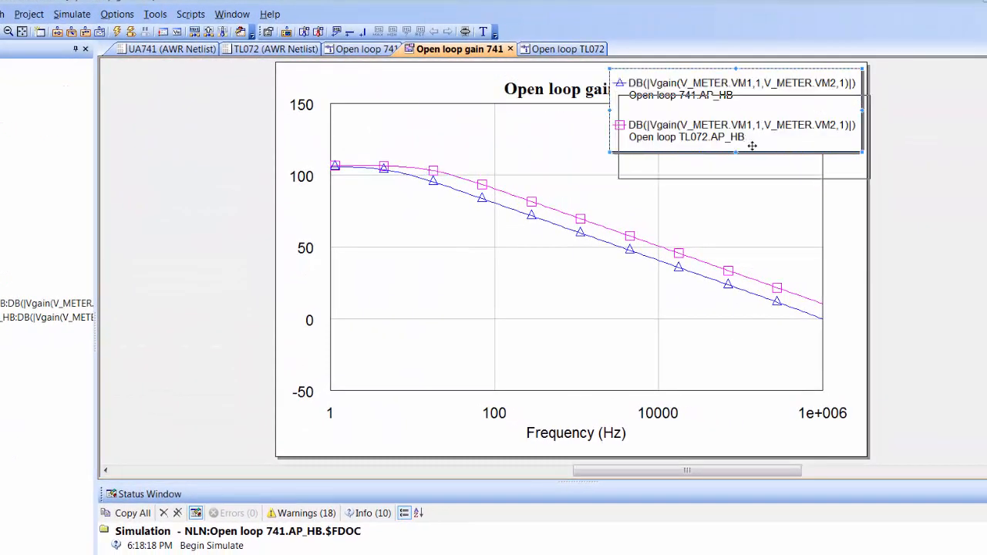
drag(752, 146, 770, 162)
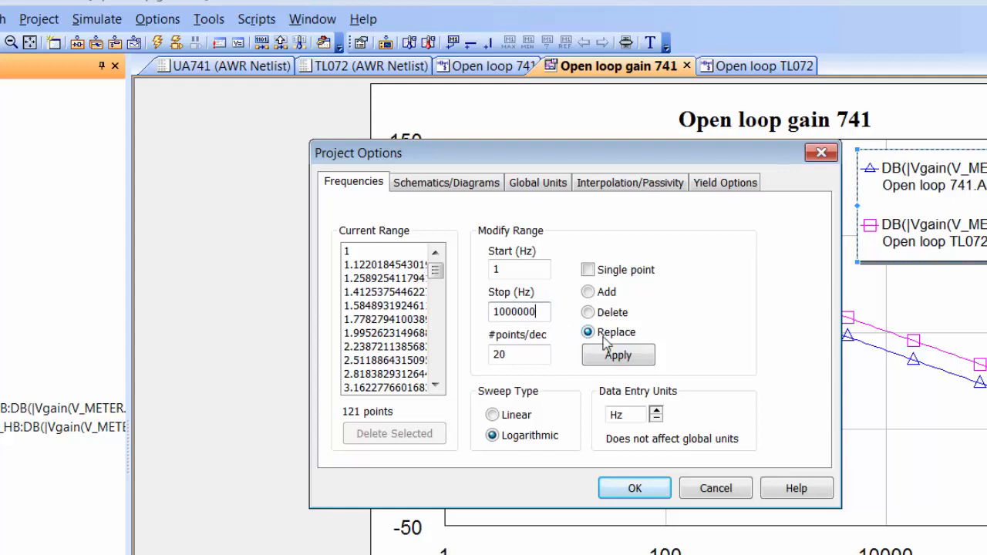
Step: Raise the stop frequency to 10000000 Hz and re-run the simulation
text(0)
click(622, 365)
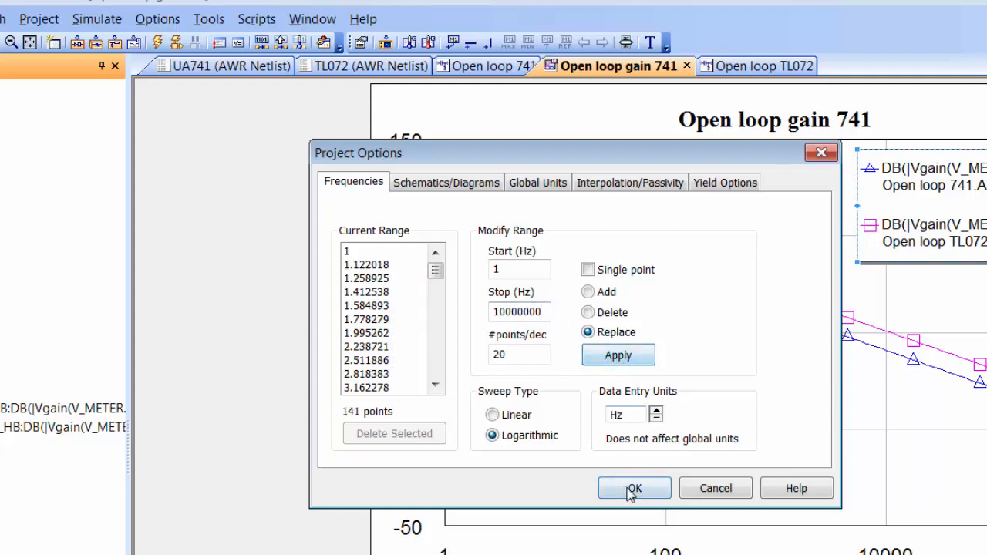
click(632, 489)
click(157, 43)
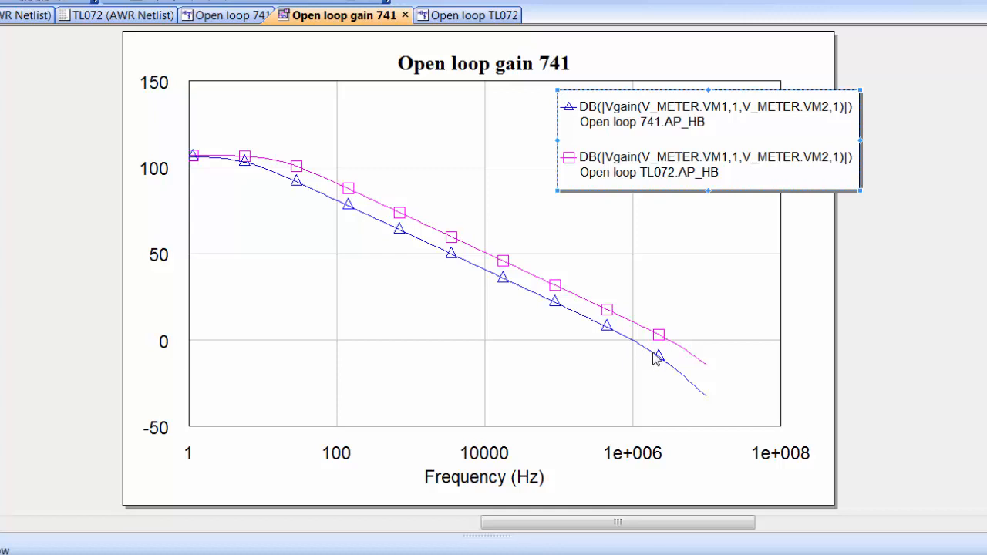
Step: Place markers near 0 dB on the 741 curve (985363.8 Hz) and TL072 curve (3415003.97 Hz)
right_click(514, 354)
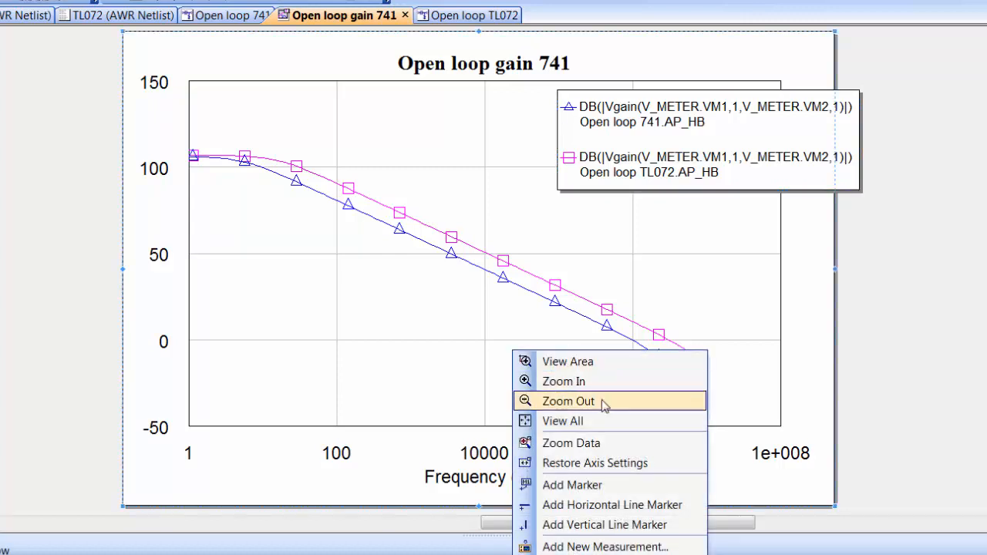
click(600, 484)
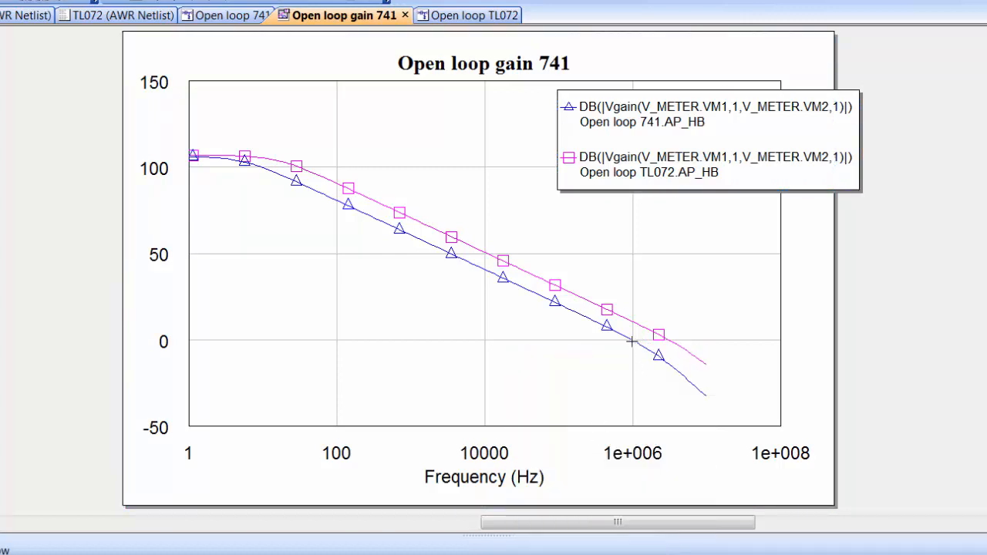
click(633, 342)
drag(685, 314, 513, 354)
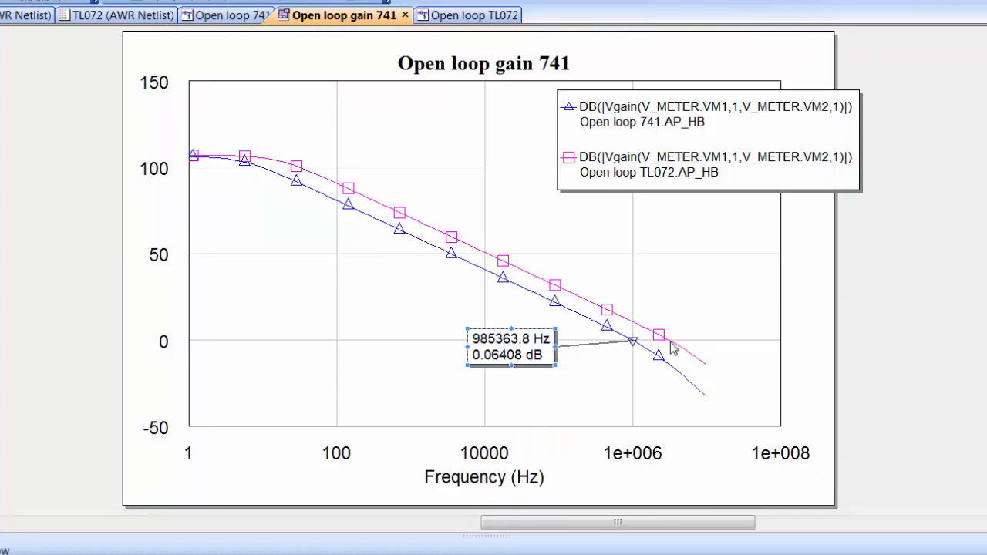
click(671, 343)
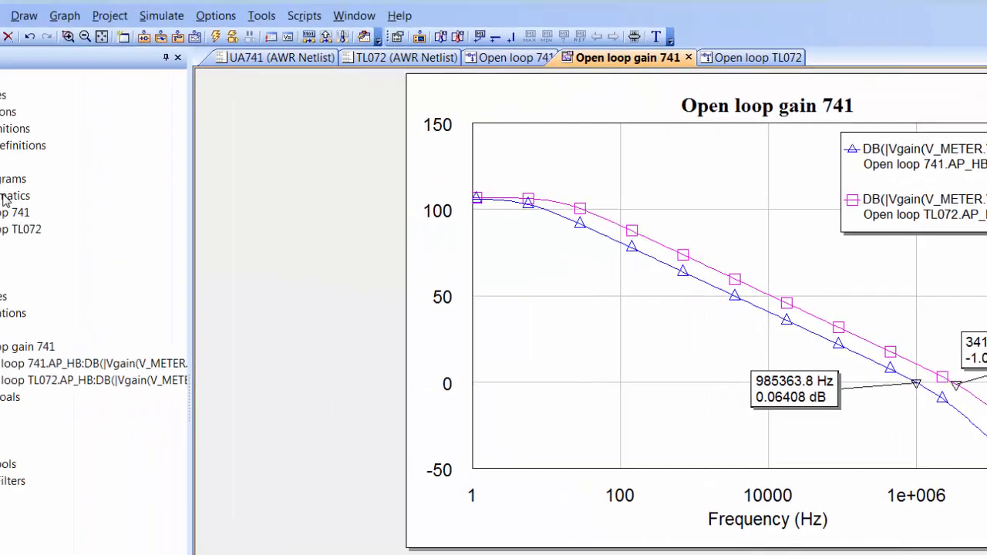
click(117, 213)
Step: Create a new schematic named 'inverting 741', then reopen the Open loop 741 schematic
right_click(117, 216)
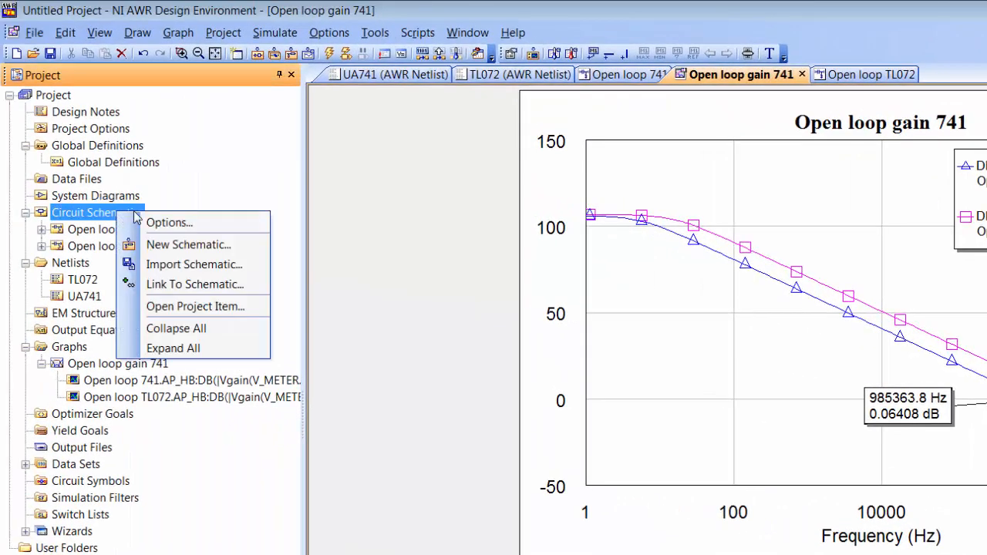
click(192, 248)
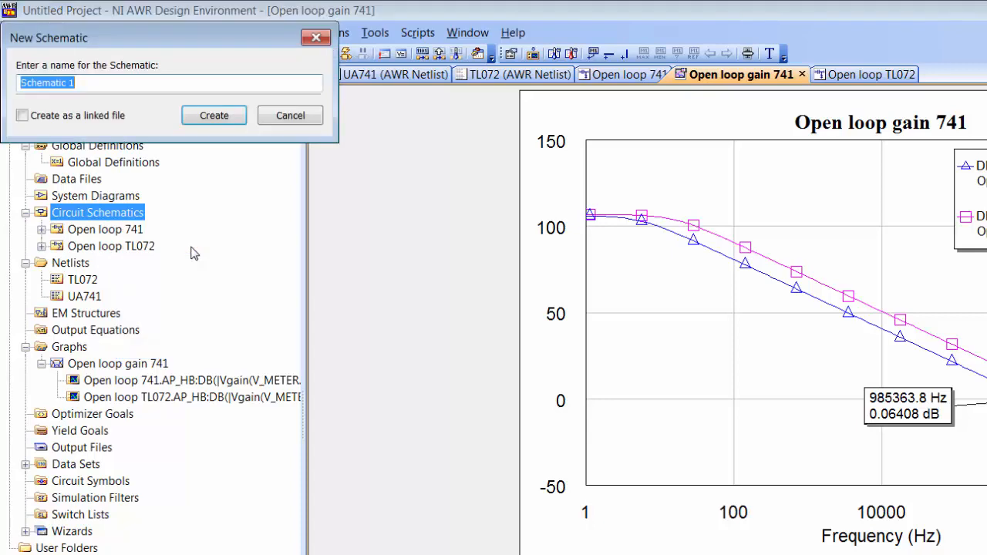
text(inverting 741)
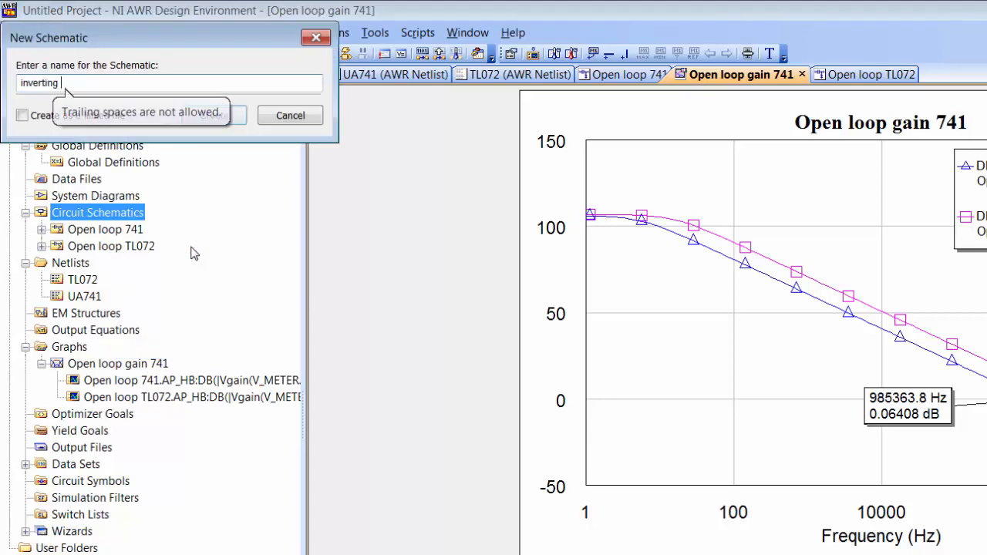
key(Return)
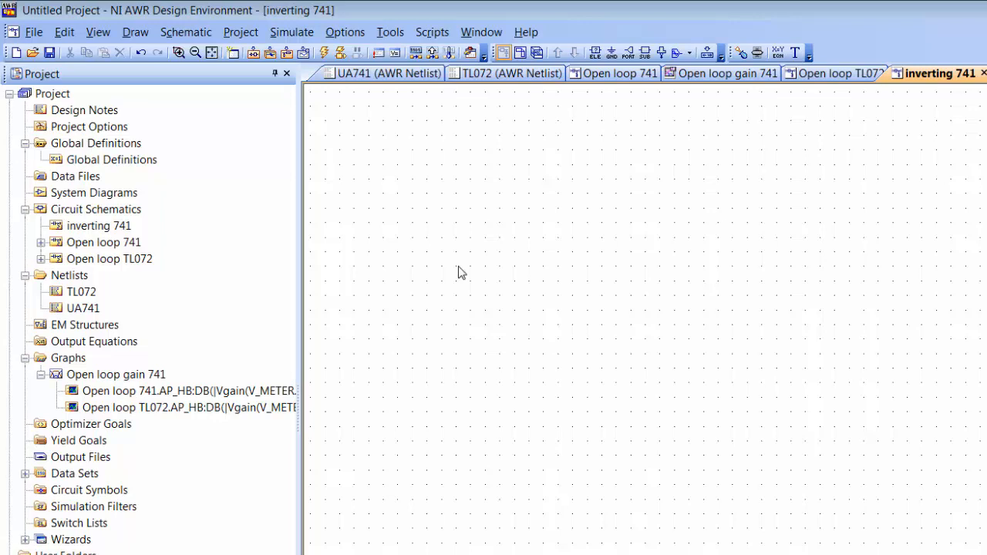
double_click(98, 244)
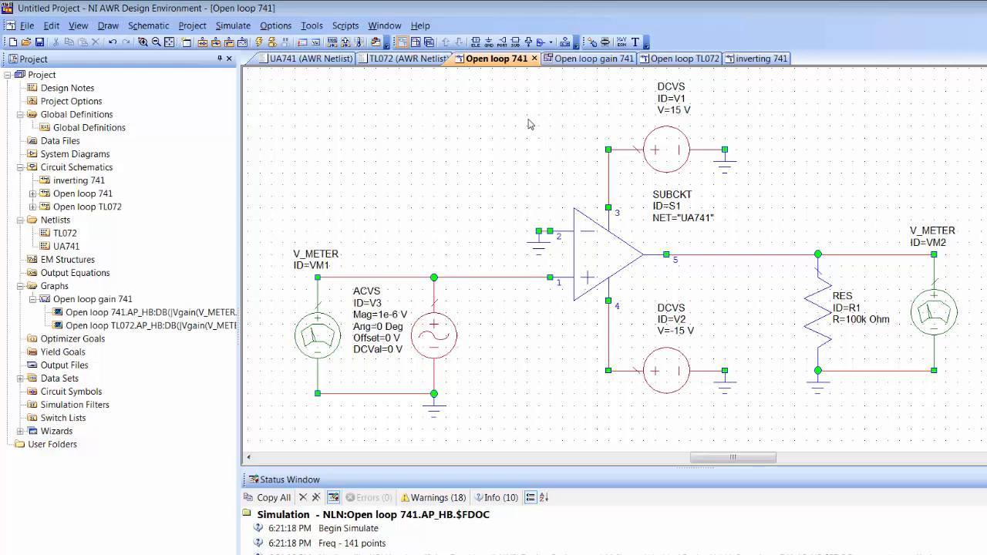
Step: Select the whole op-amp circuit in Open loop 741, then switch to the inverting 741 schematic
drag(419, 77, 877, 420)
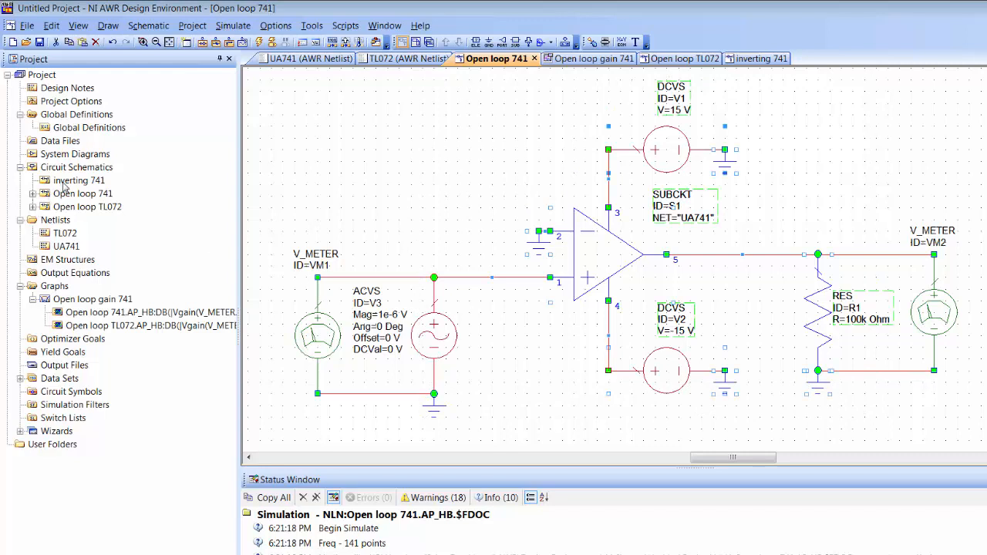
double_click(64, 184)
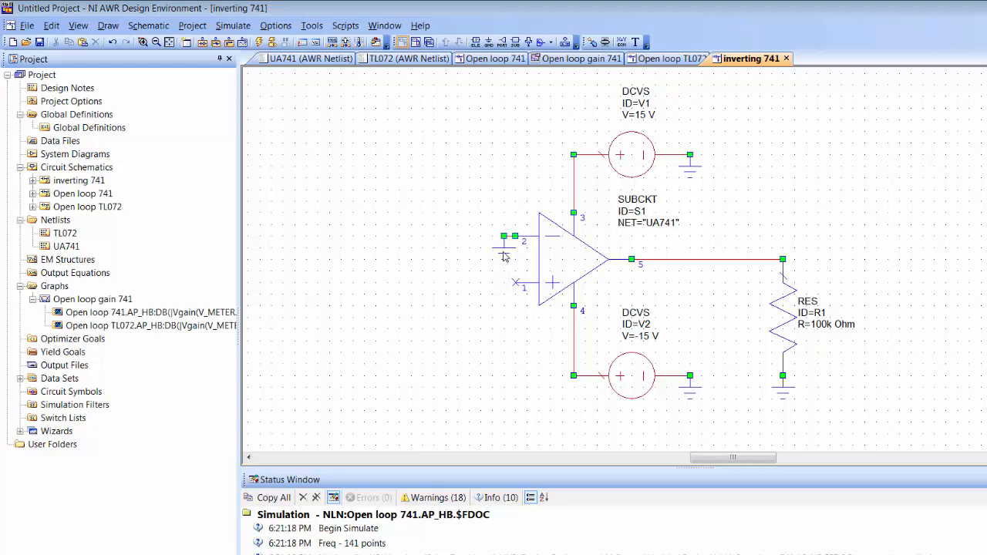
Step: Move the ground from op-amp pin 2 to pin 1
click(503, 259)
key(Delete)
key(ctrl+g)
click(514, 285)
drag(516, 302, 502, 304)
click(450, 309)
Step: Place a RES feedback resistor above the op-amp and wire it from the inverting input to the output
key(ctrl+l)
text(res)
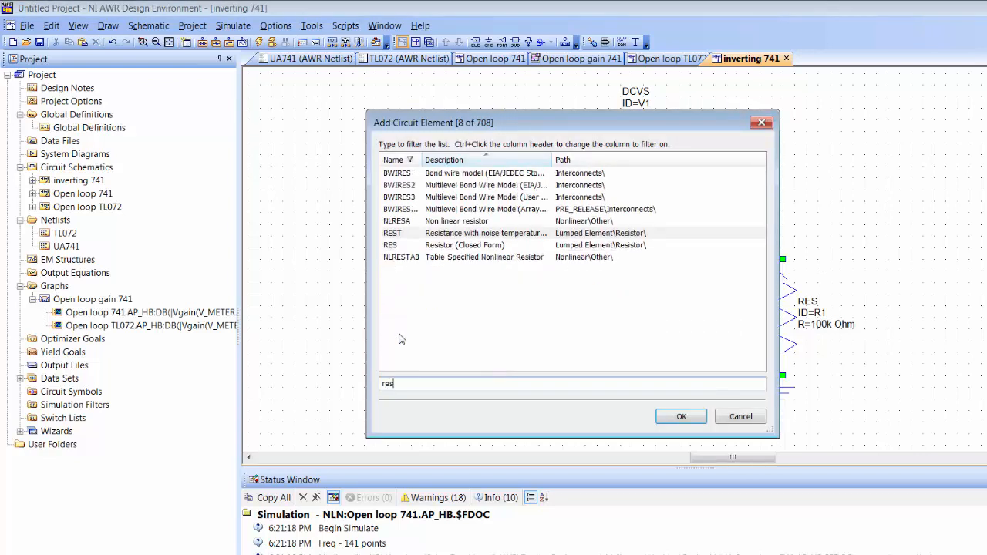
key(Return)
click(410, 216)
scroll(416, 220, up, 3)
key(ctrl+v)
click(633, 114)
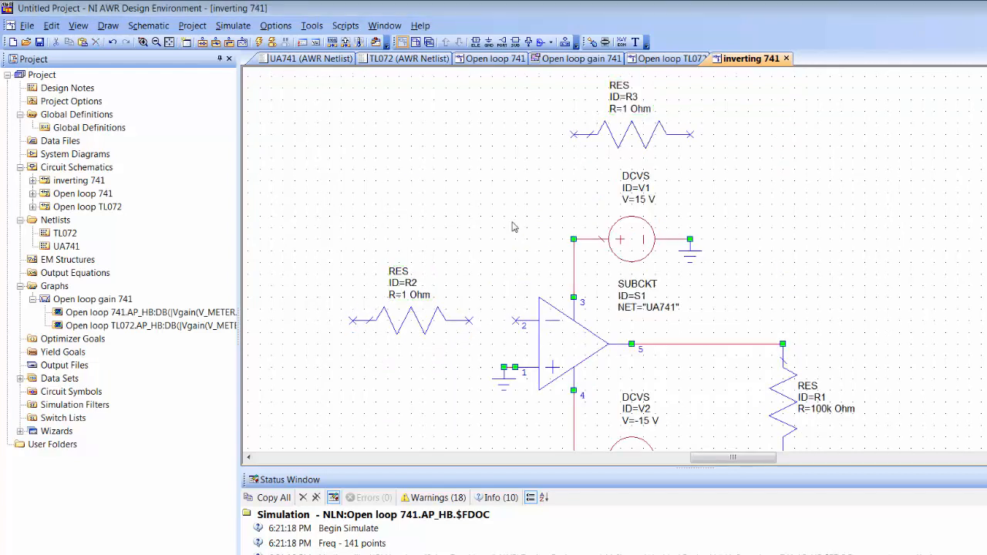
click(469, 320)
double_click(515, 320)
click(574, 134)
click(690, 134)
click(795, 339)
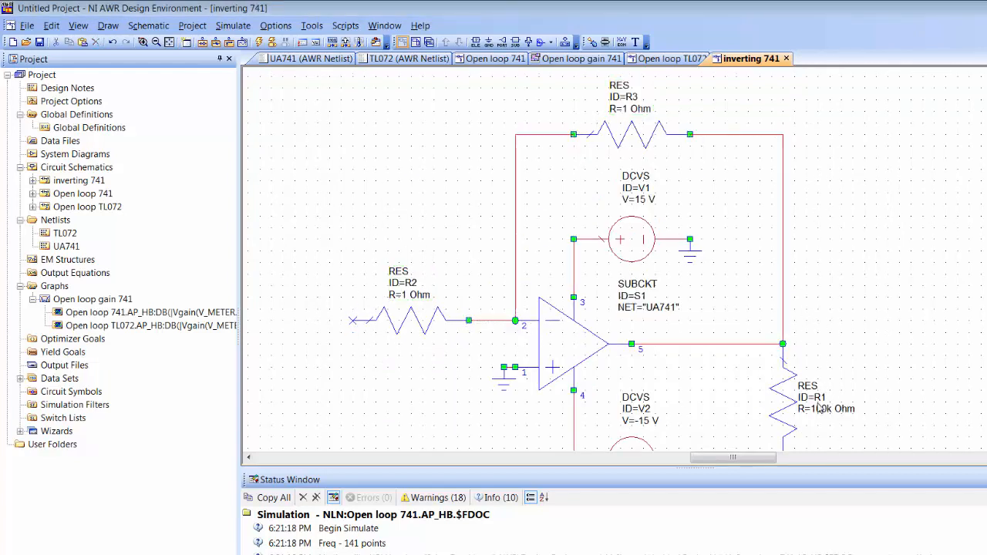
Step: Rename the load resistor to RL, the input resistor to R1 and the feedback resistor to R2
click(822, 397)
click(823, 397)
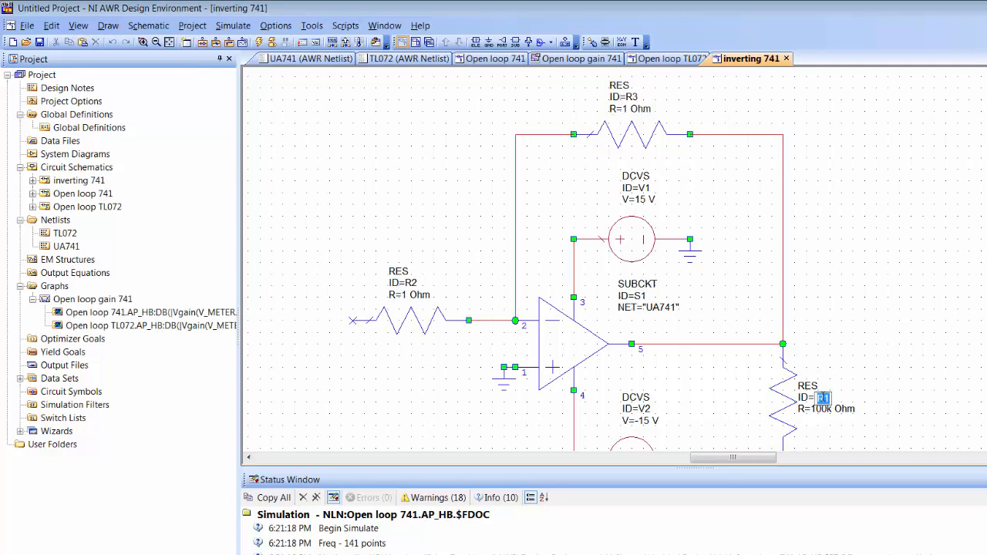
text(RL)
key(Return)
click(408, 285)
text(R1)
key(Return)
click(634, 97)
text(R2)
key(Return)
Step: Set R1 to 1k Ohm and R2 to 10k Ohm
click(407, 298)
text(1k)
key(Return)
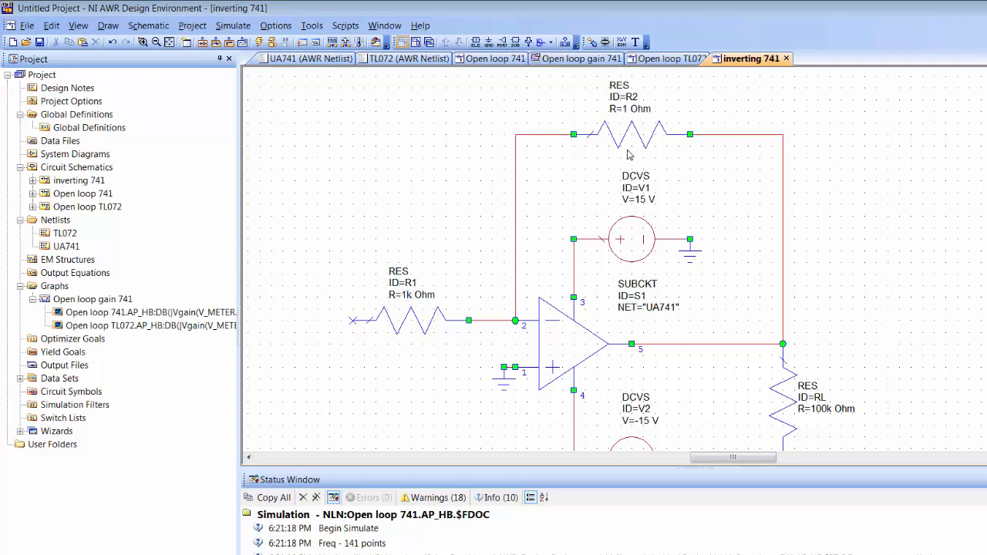
click(627, 108)
text(10k)
key(Return)
scroll(686, 135, down, 3)
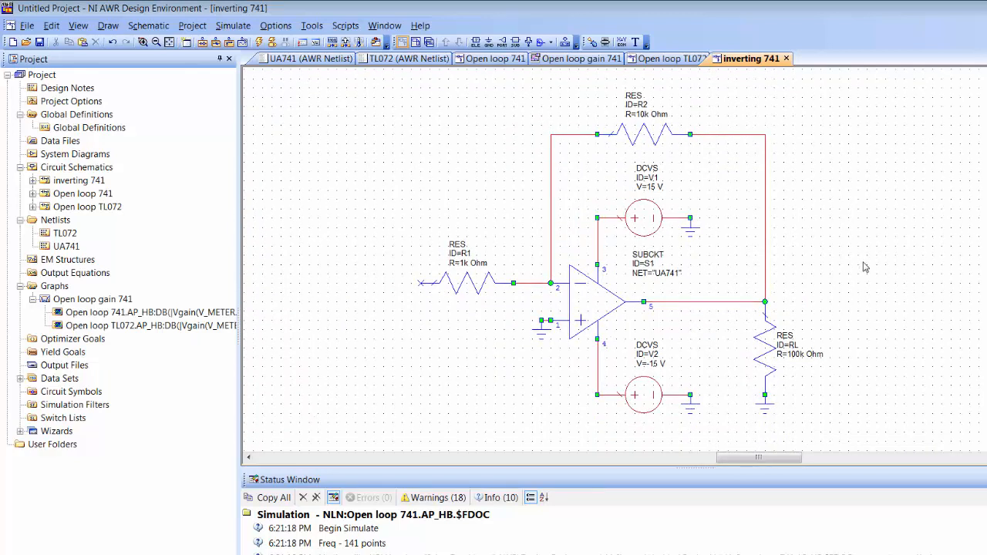
Step: Place an ACVS source left of R1, wire it to R1 and ground its bottom terminal
key(ctrl+l)
text(acvs)
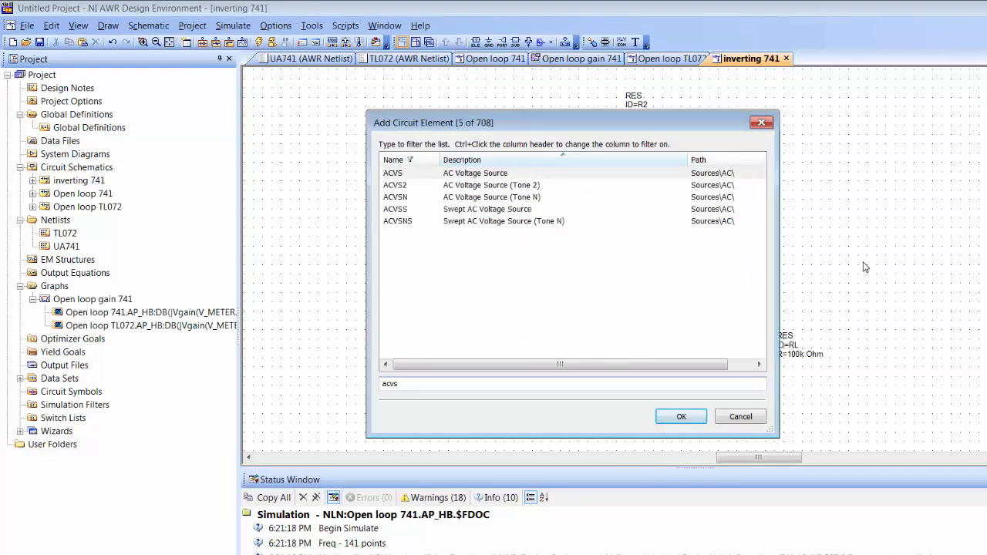
key(Return)
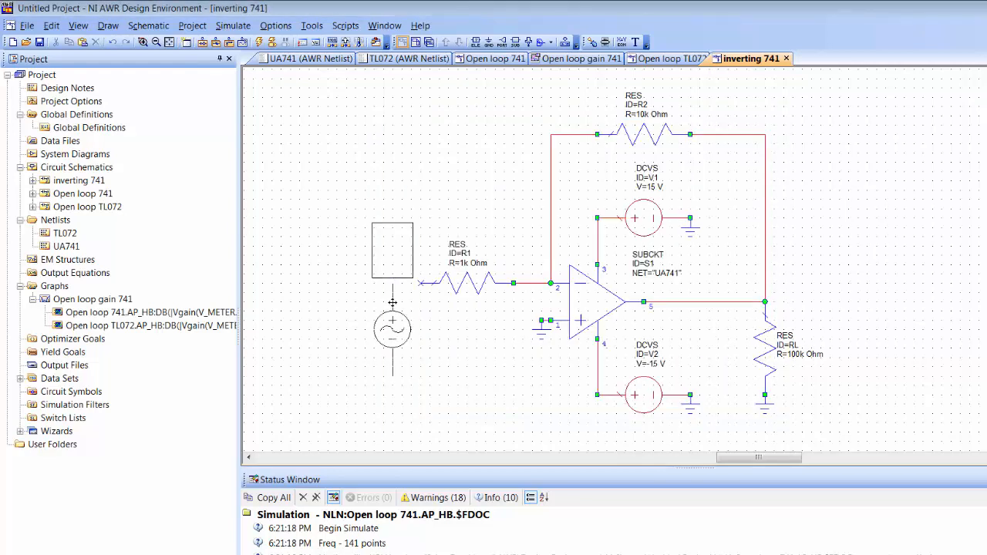
click(385, 296)
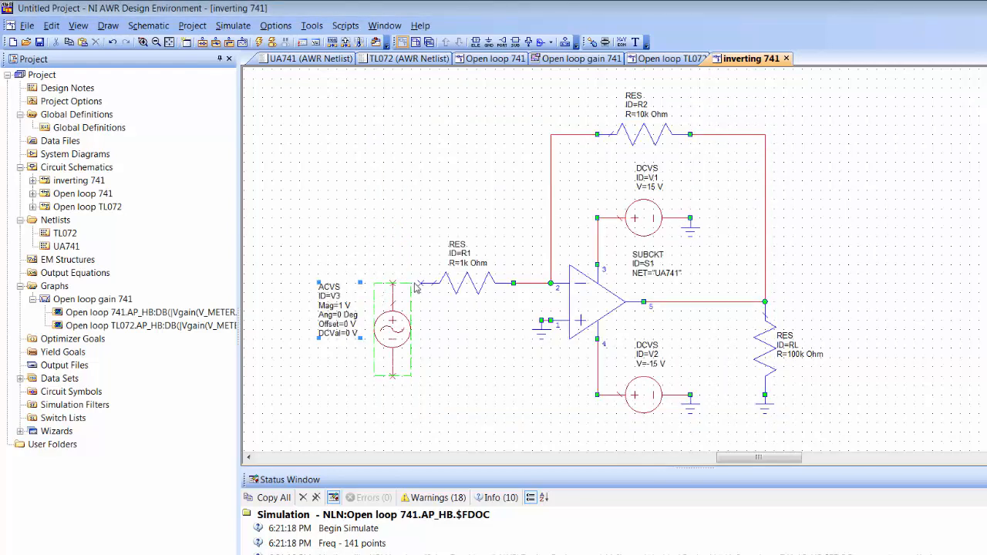
click(420, 283)
click(393, 283)
click(488, 42)
click(393, 377)
Step: Set the AC source magnitude to 0.1 V
double_click(344, 306)
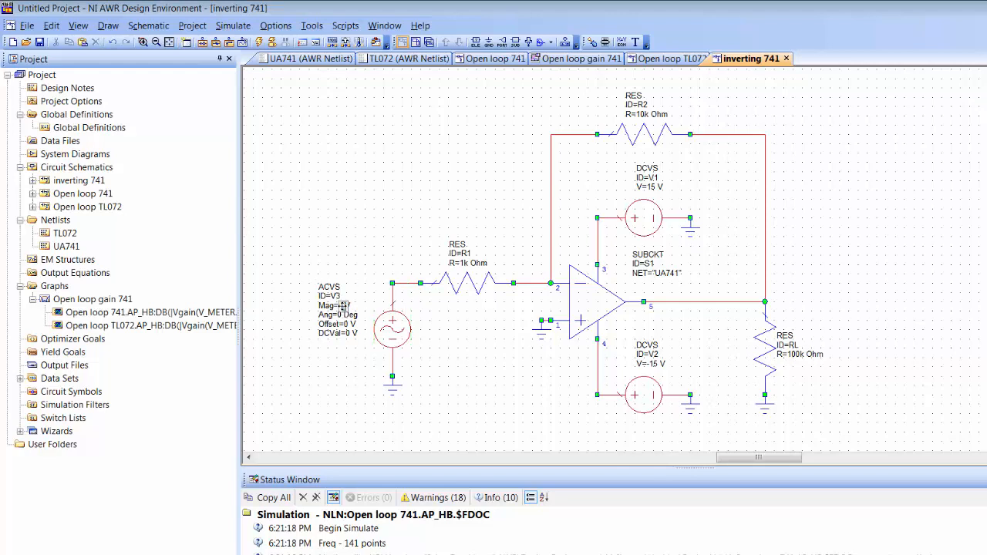
text(0.1)
key(Return)
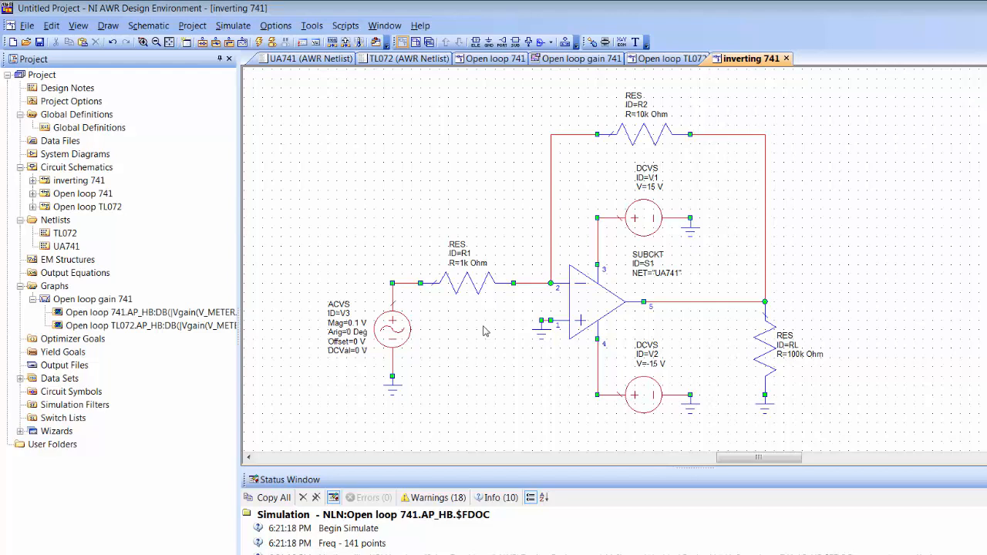
scroll(485, 331, left, 2)
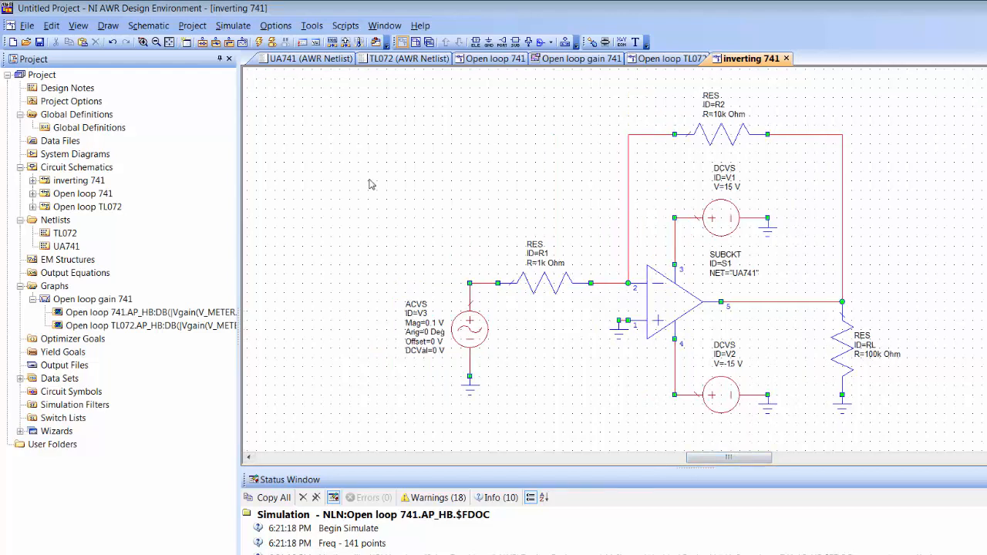
key(ctrl+l)
text(v_met)
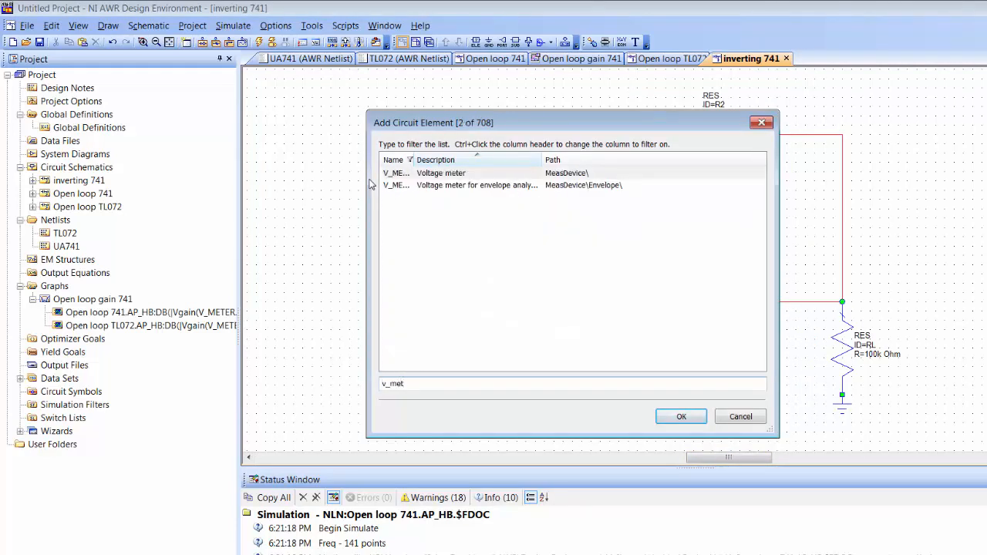
Step: Place V_METER VM1 across source V3 and VM2 at the output beside RL
key(Return)
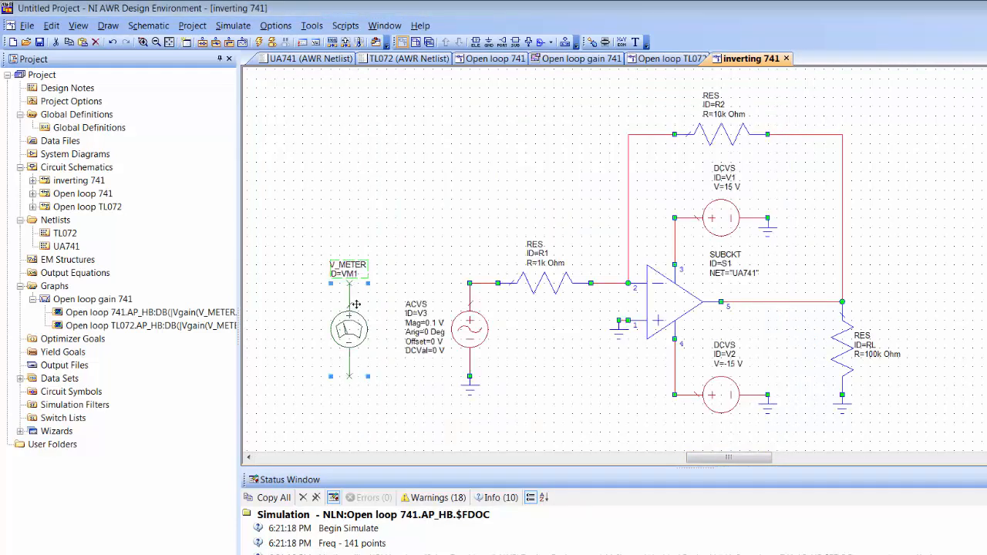
click(355, 305)
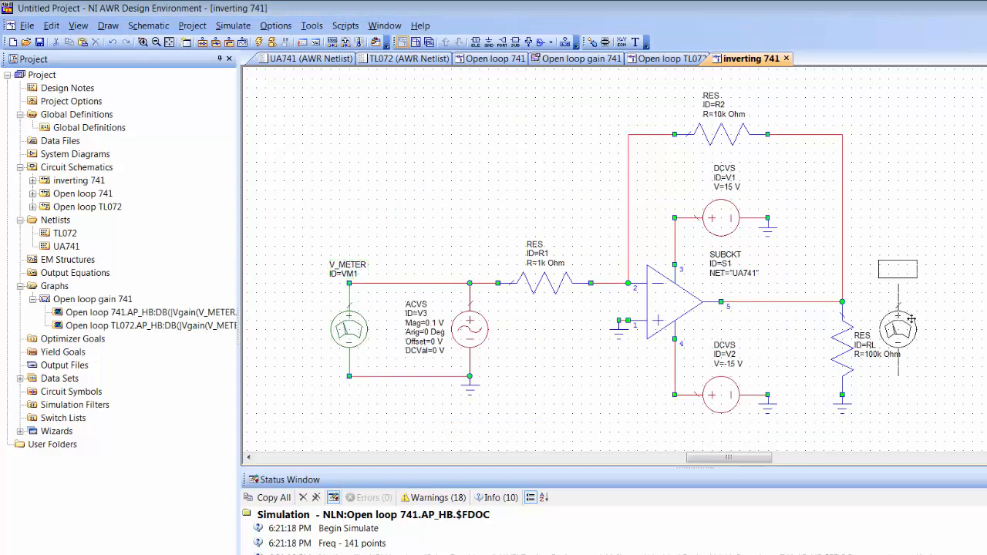
click(966, 336)
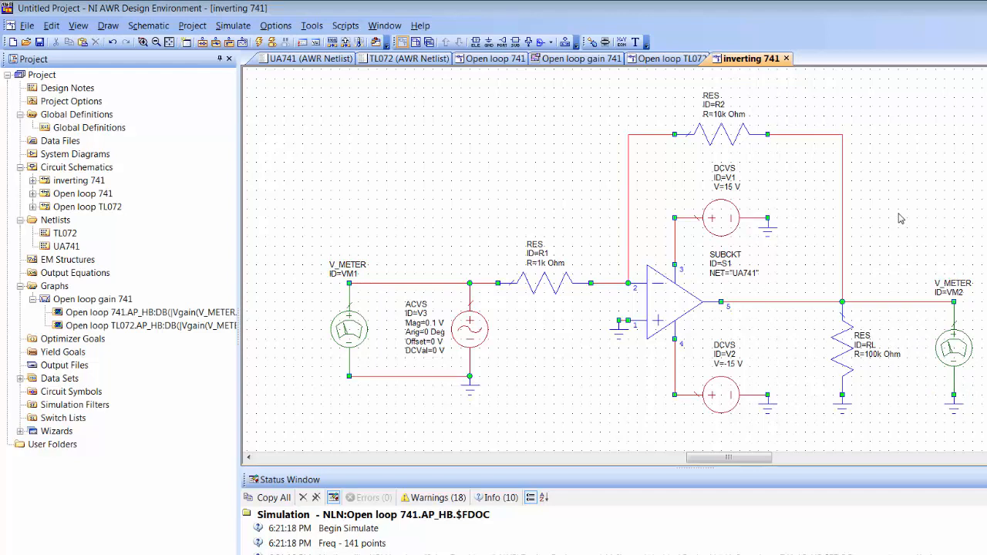
click(473, 327)
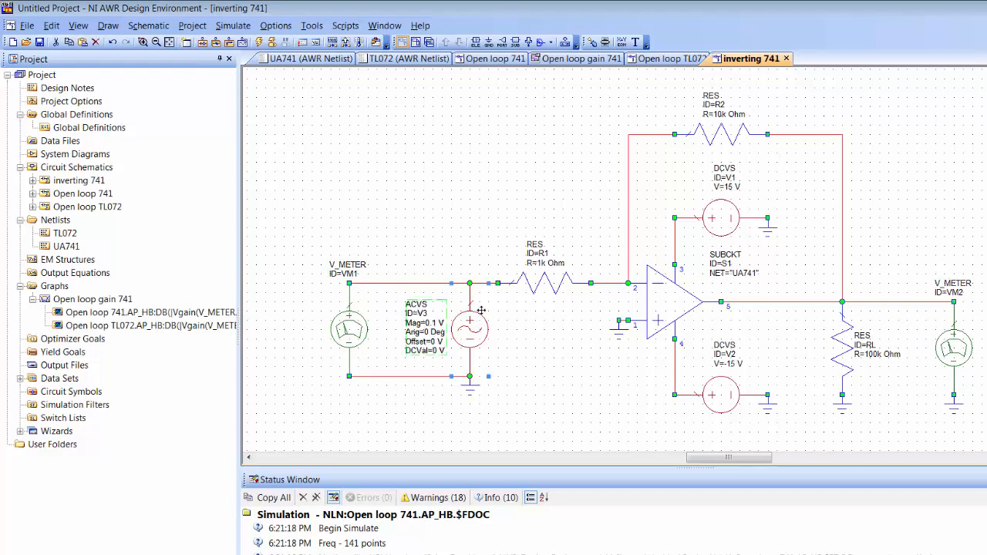
click(499, 354)
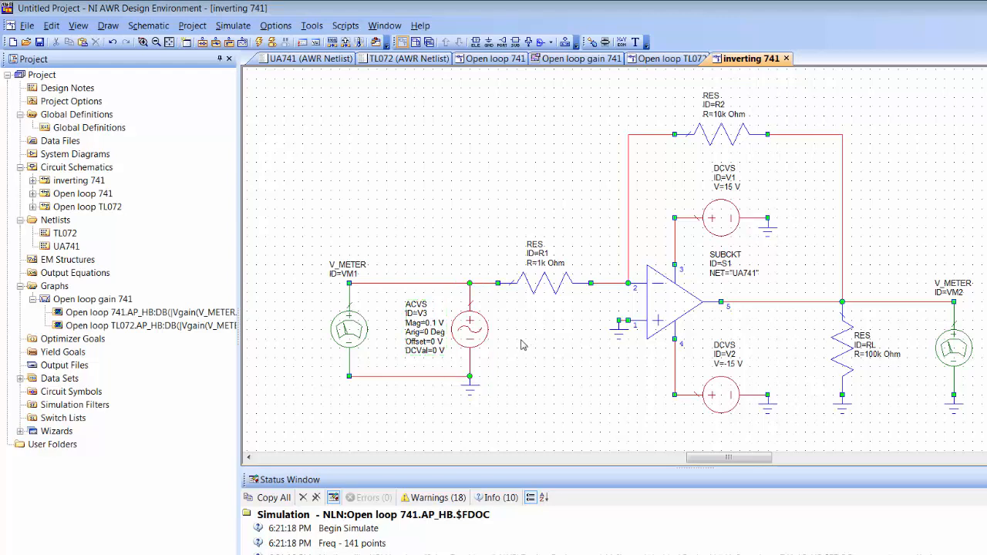
click(54, 285)
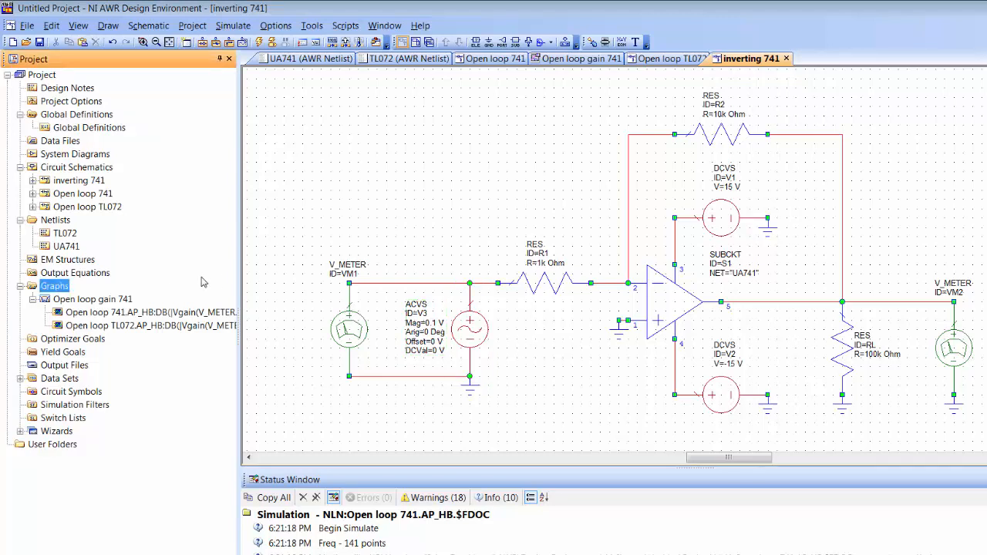
Step: Duplicate the Open loop gain 741 graph
click(118, 305)
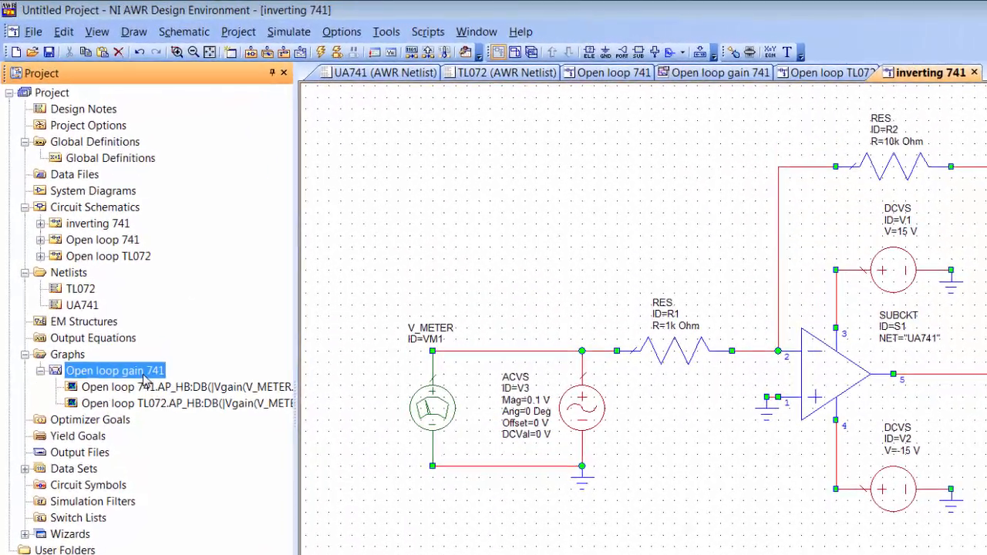
right_click(148, 385)
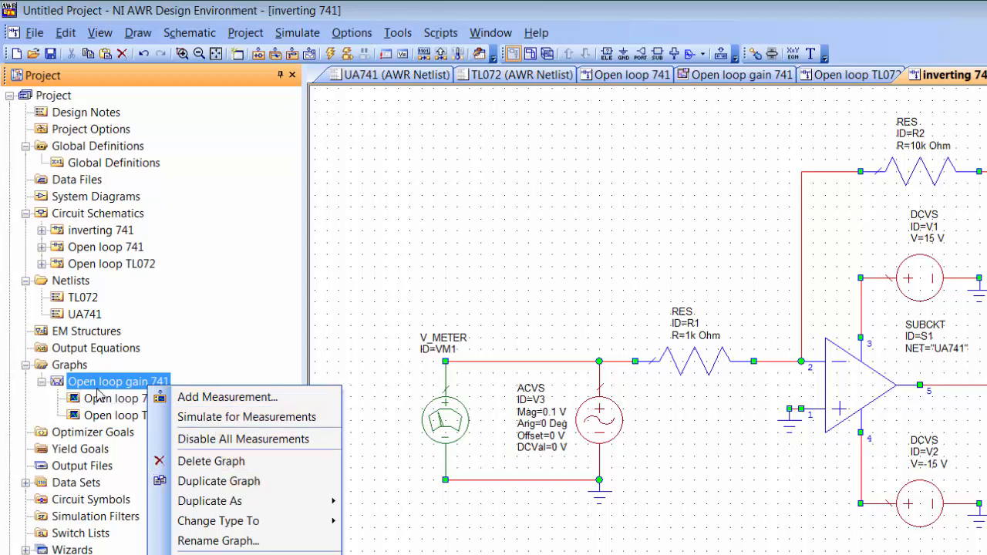
click(95, 386)
drag(95, 385, 75, 366)
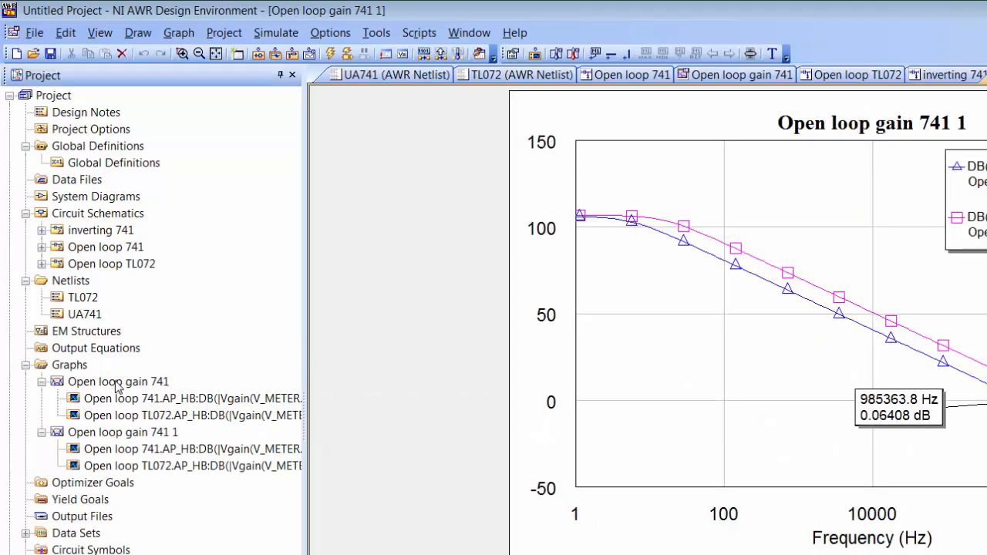
Step: Rename the copied graph to 'Open loop vs closed loop 741'
right_click(124, 436)
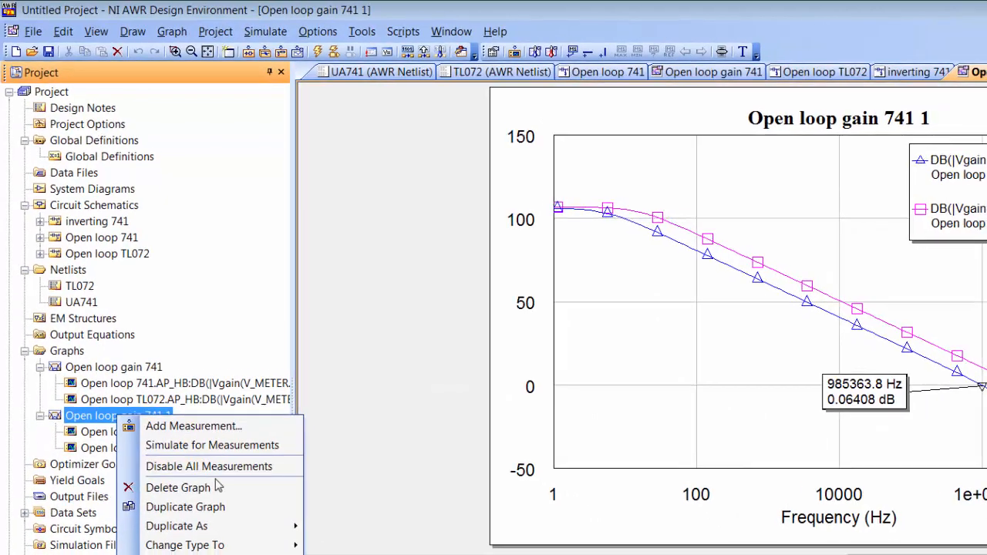
click(178, 530)
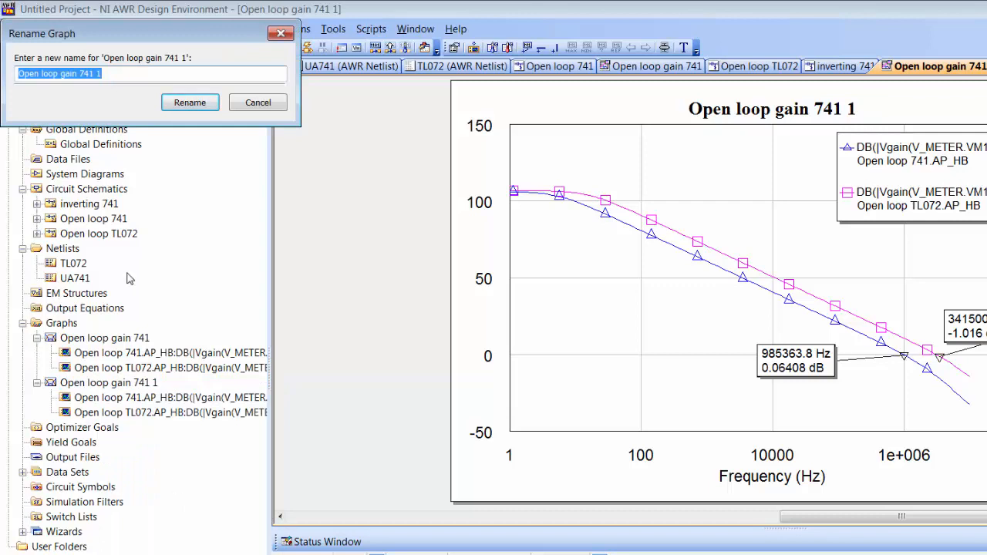
text(Open loop vs closed loop 741)
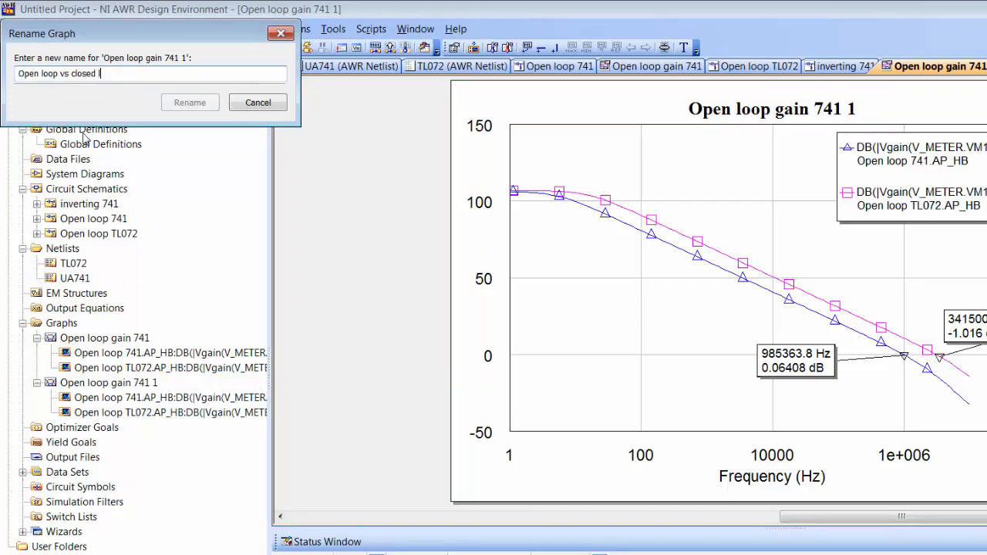
key(Return)
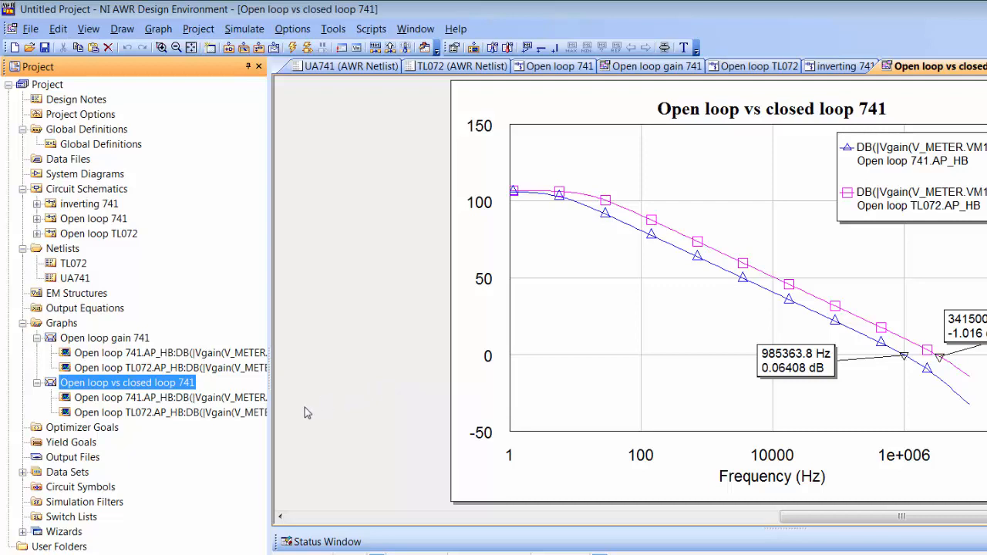
Step: Remove the TL072 measurement from the copied graph
click(220, 415)
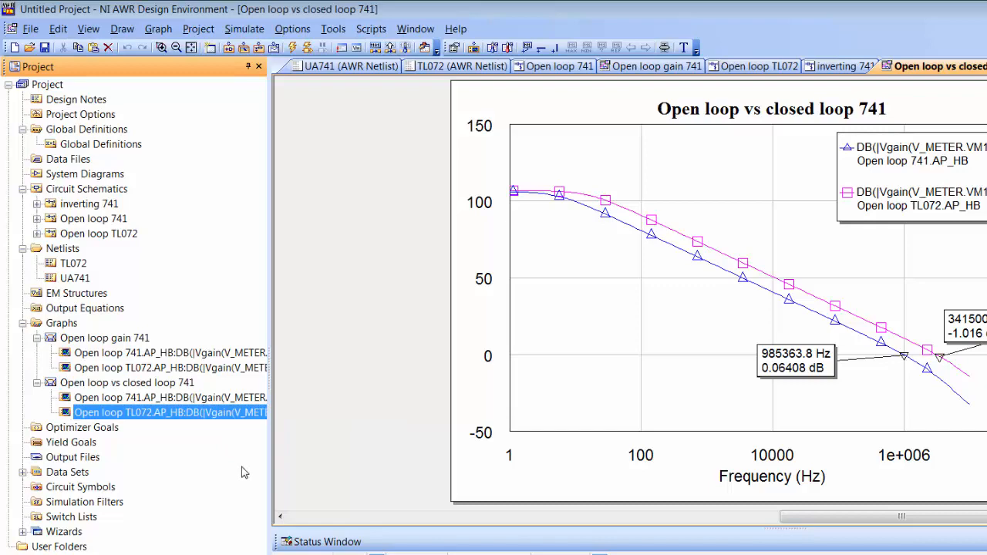
key(Delete)
key(Return)
Step: Add an inverting 741 gain measurement with VM1 as input and V_METER.VM2 as output
right_click(697, 219)
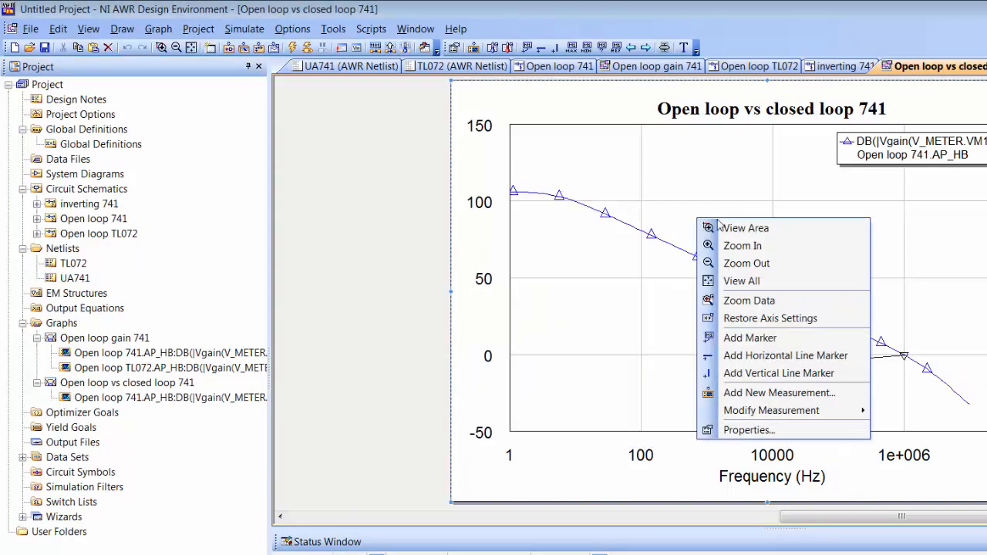
click(809, 397)
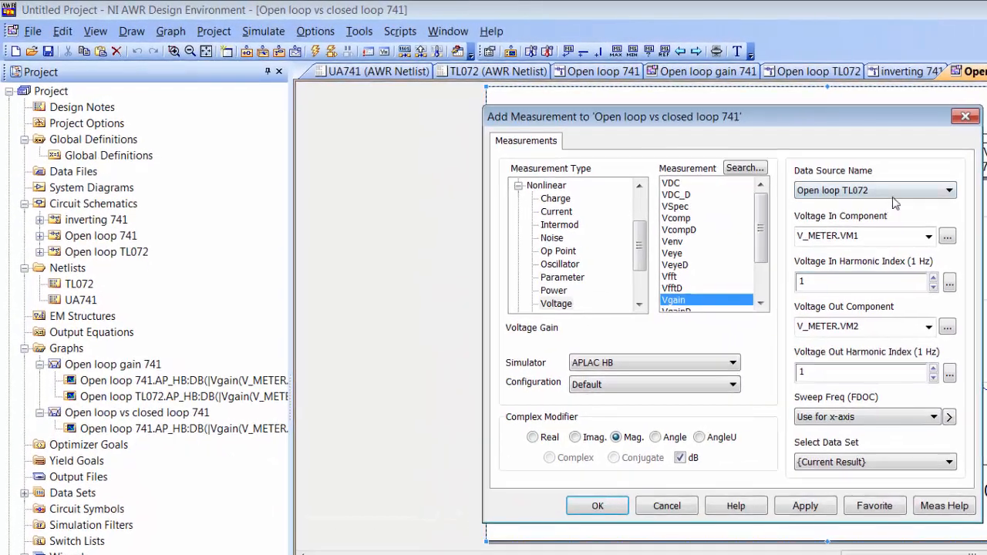
click(830, 180)
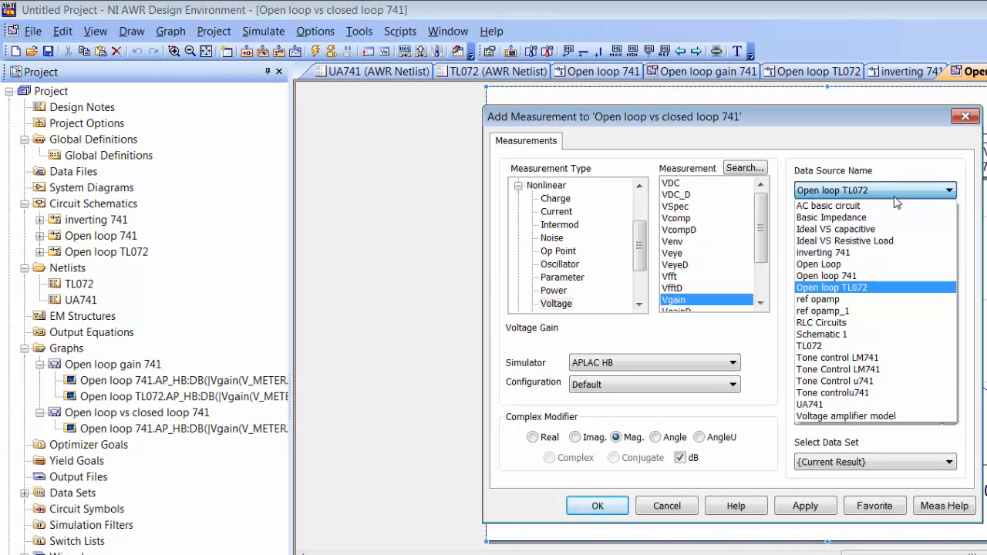
click(864, 253)
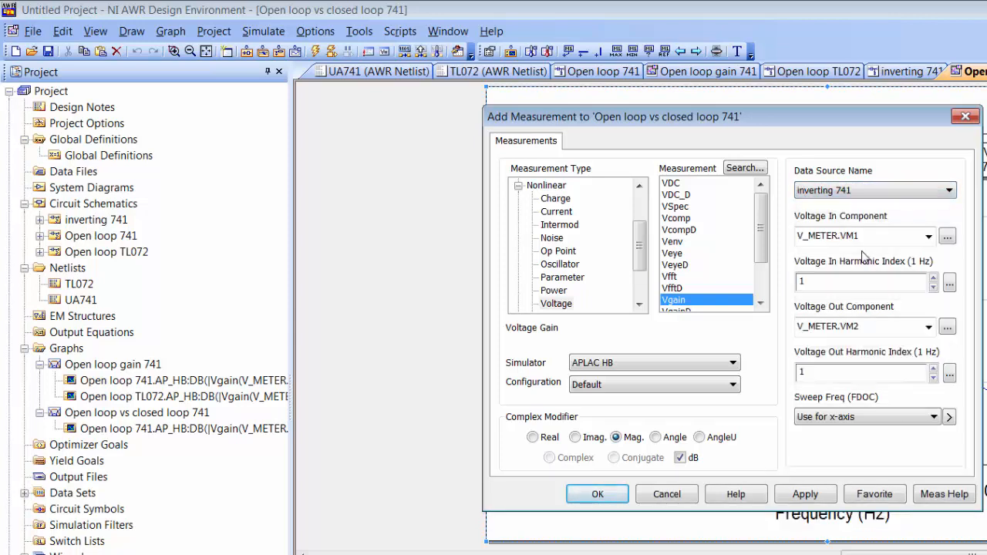
click(947, 239)
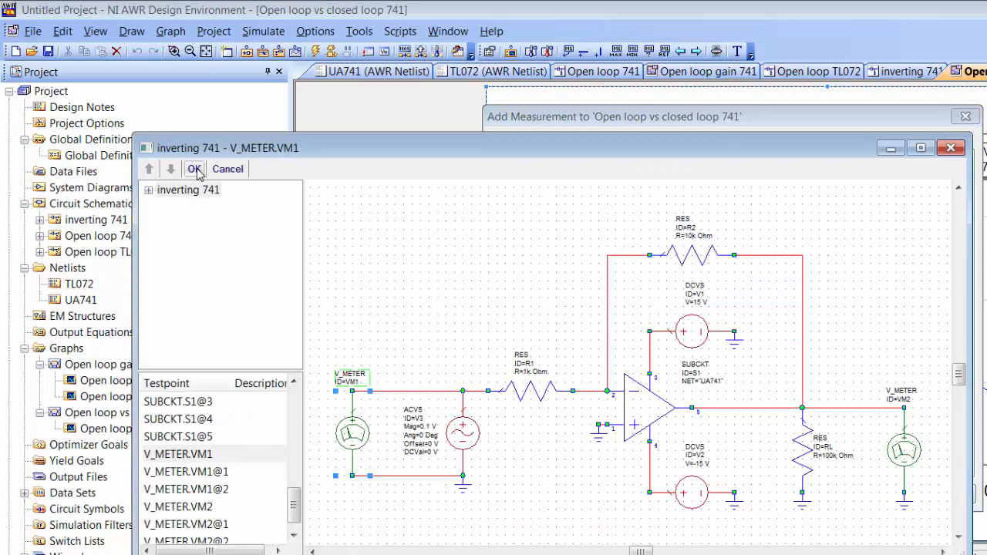
click(194, 169)
click(947, 327)
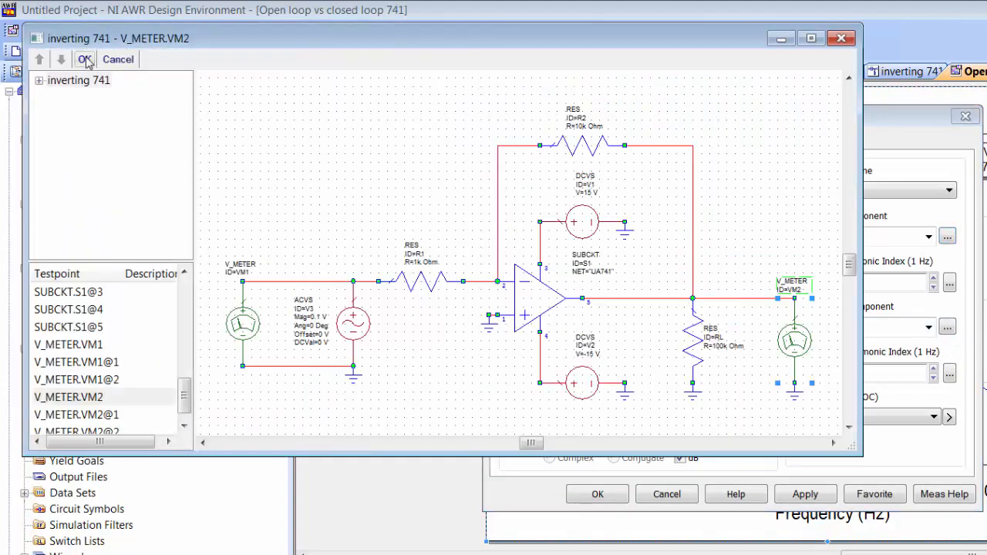
click(85, 59)
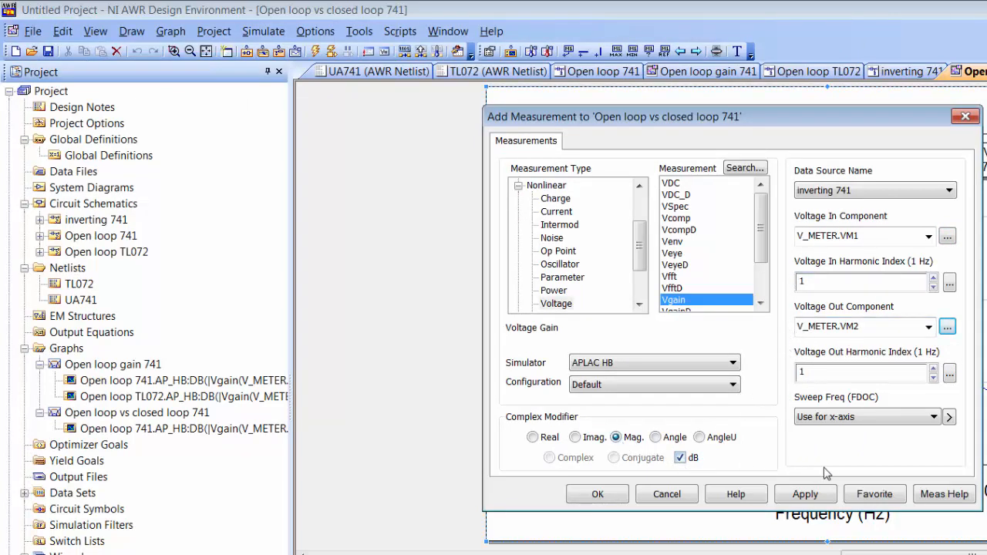
click(824, 503)
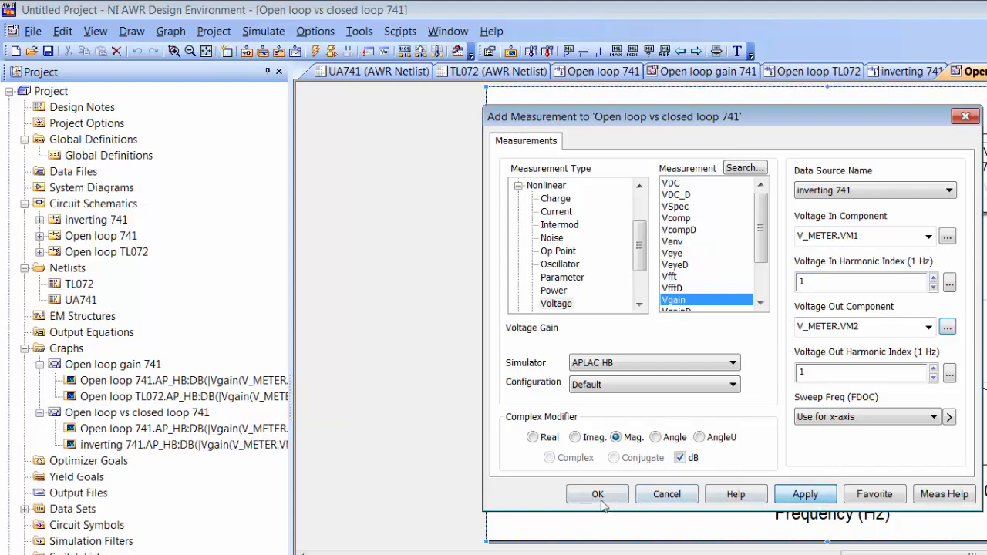
click(596, 496)
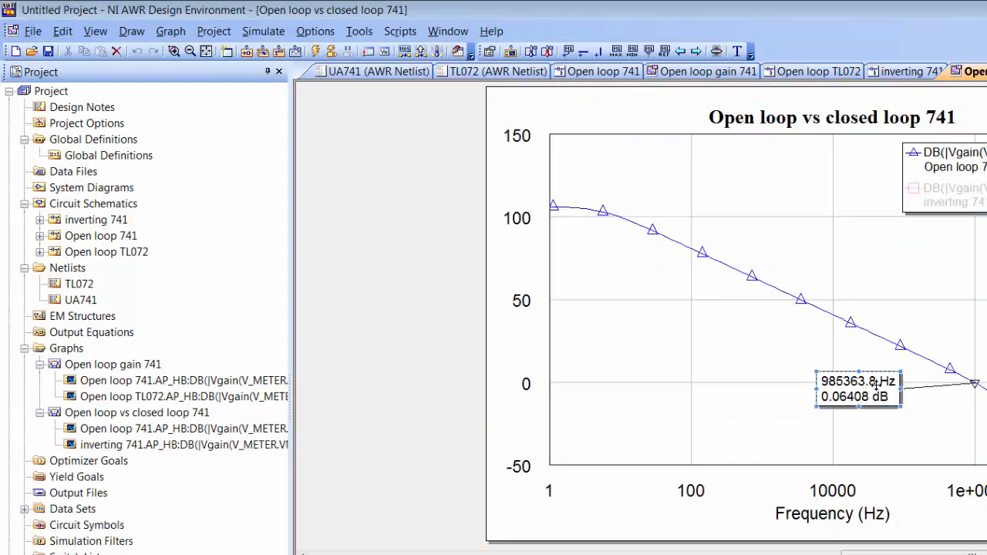
Step: Run the simulation to plot the inverting 741 gain, flat near 20 dB
click(304, 51)
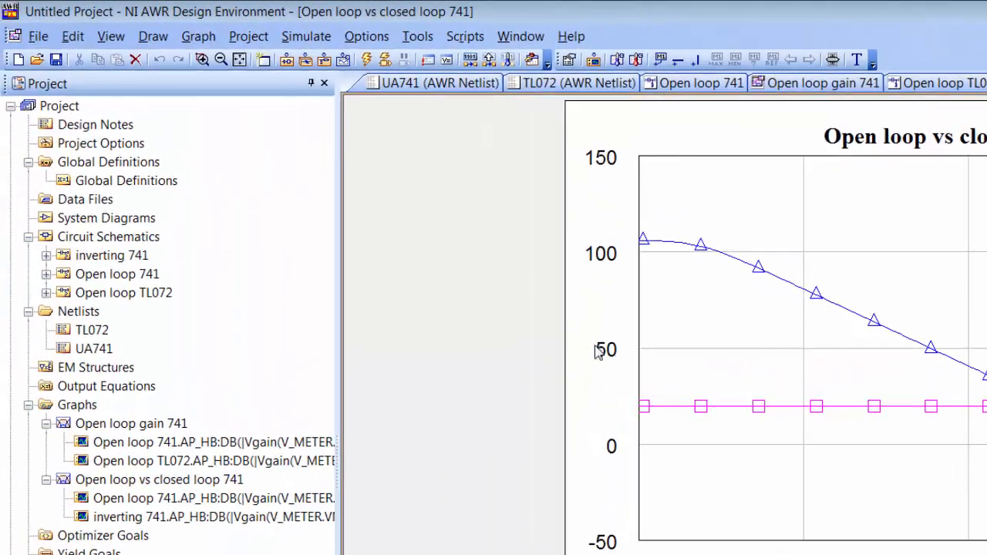
Step: Duplicate the inverting 741 schematic
click(112, 257)
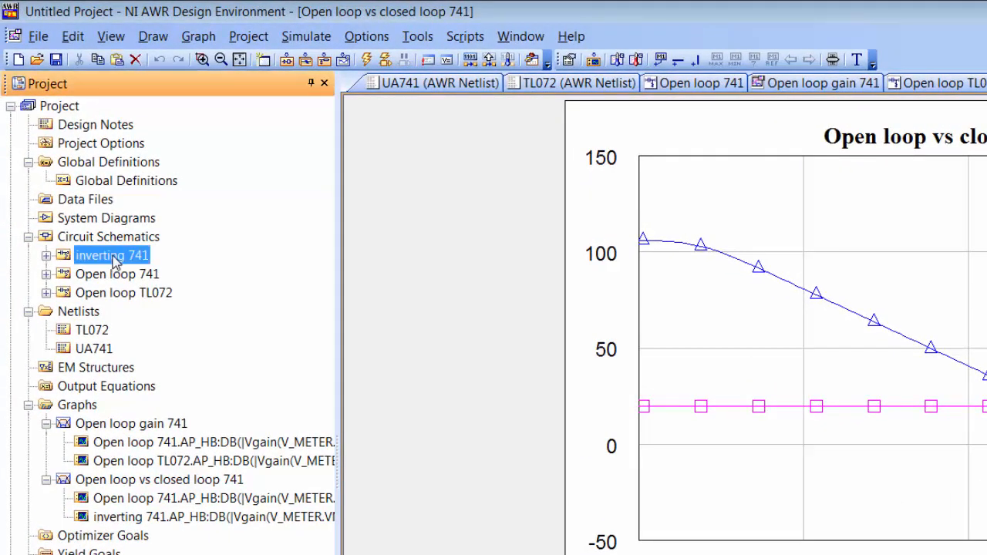
drag(113, 257, 110, 241)
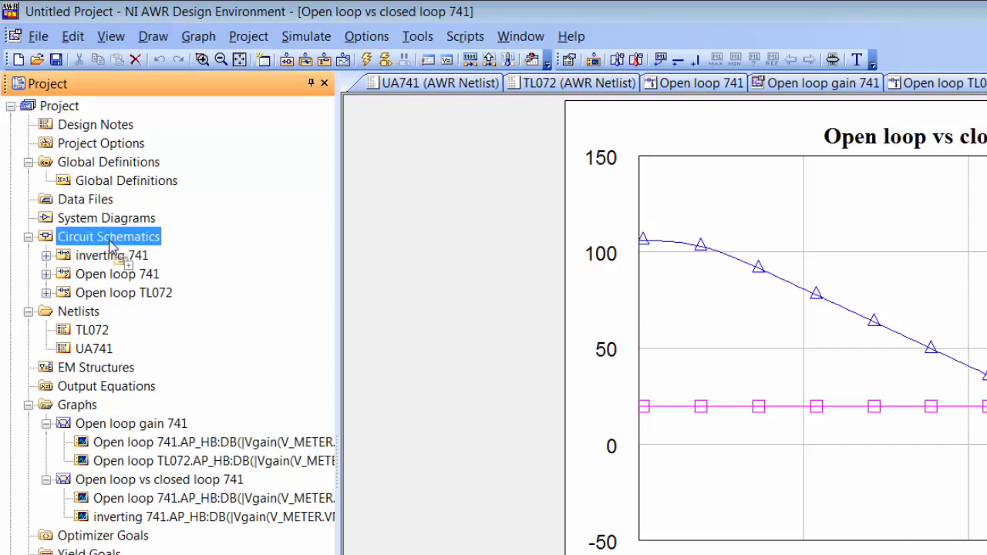
drag(110, 240, 111, 255)
right_click(110, 257)
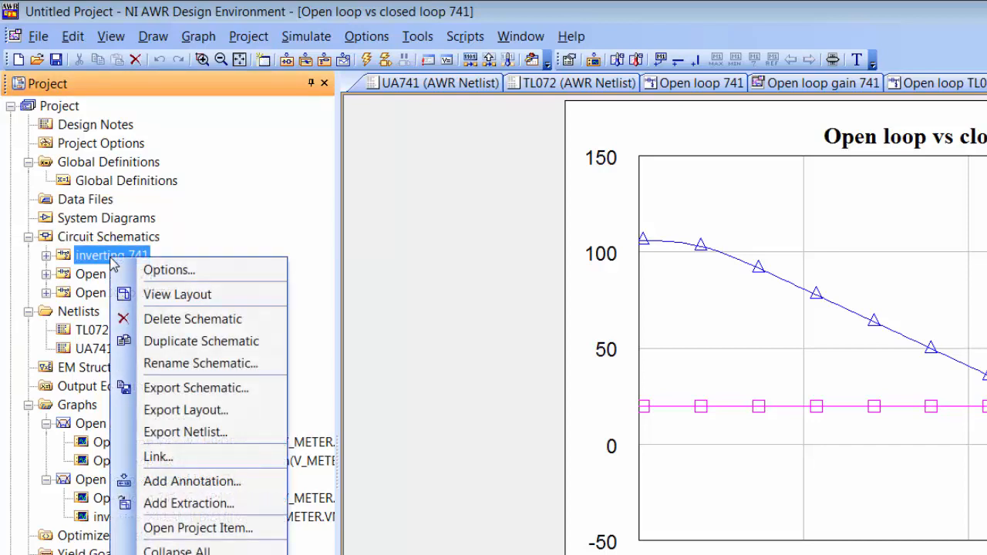
click(207, 342)
Step: Rename the copy inverting 741_1 to 'non inverting 741'
right_click(122, 279)
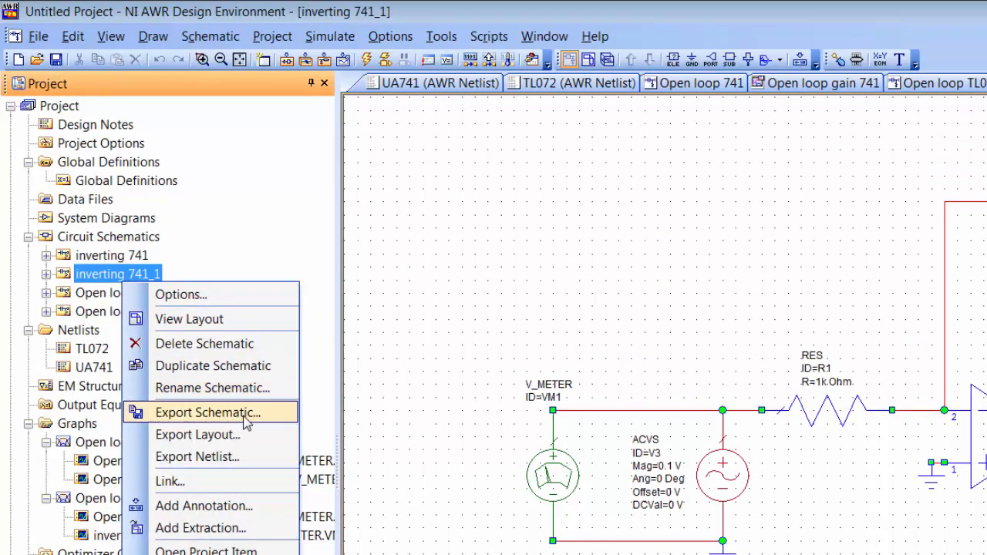
click(236, 392)
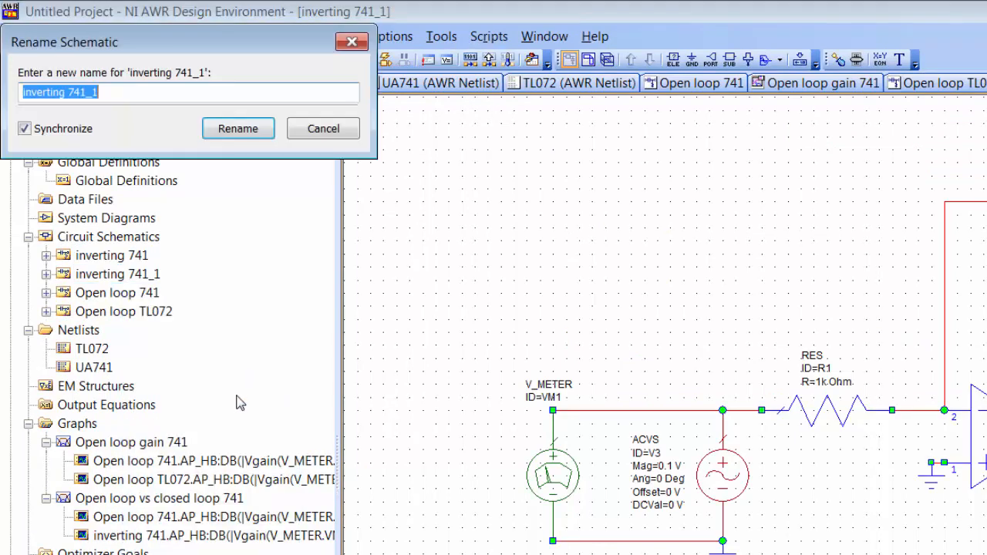
text(non inverting)
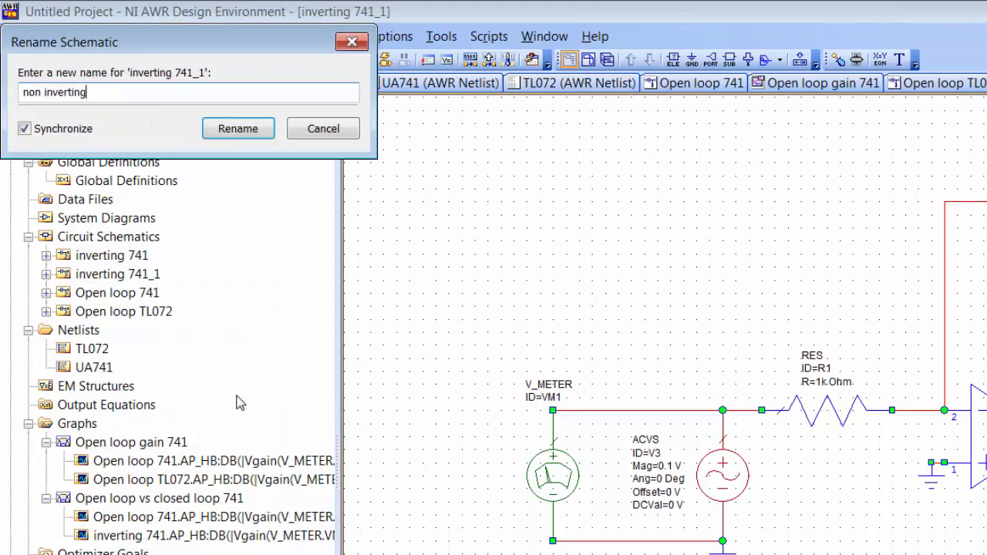
text( 741)
key(Return)
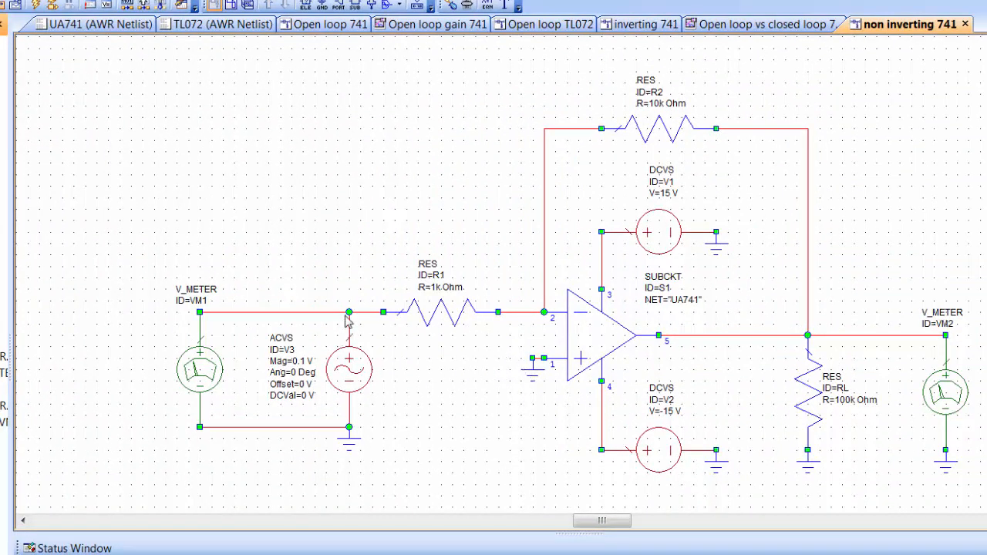
Step: Move source V3 onto op-amp pin 1, delete VM1, and ground R1's left end
click(356, 376)
drag(356, 376, 551, 420)
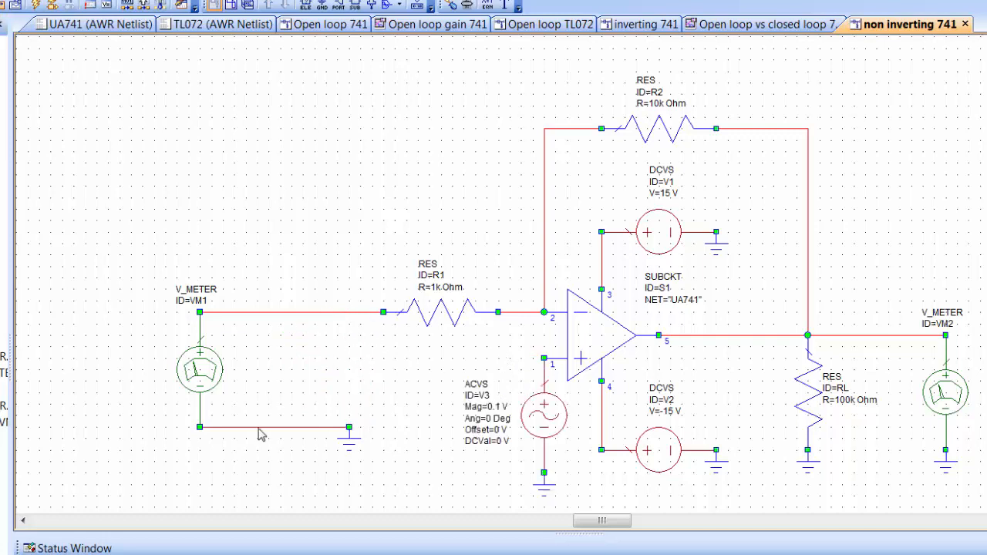
drag(147, 257, 356, 480)
key(Delete)
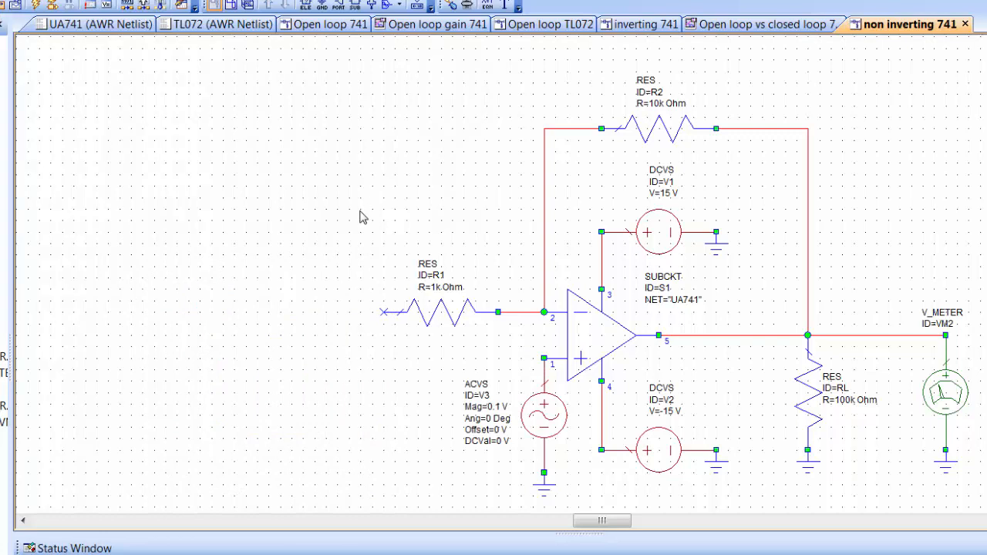
key(ctrl+g)
click(383, 317)
Step: Change R2's resistance to 9k Ohm
double_click(658, 105)
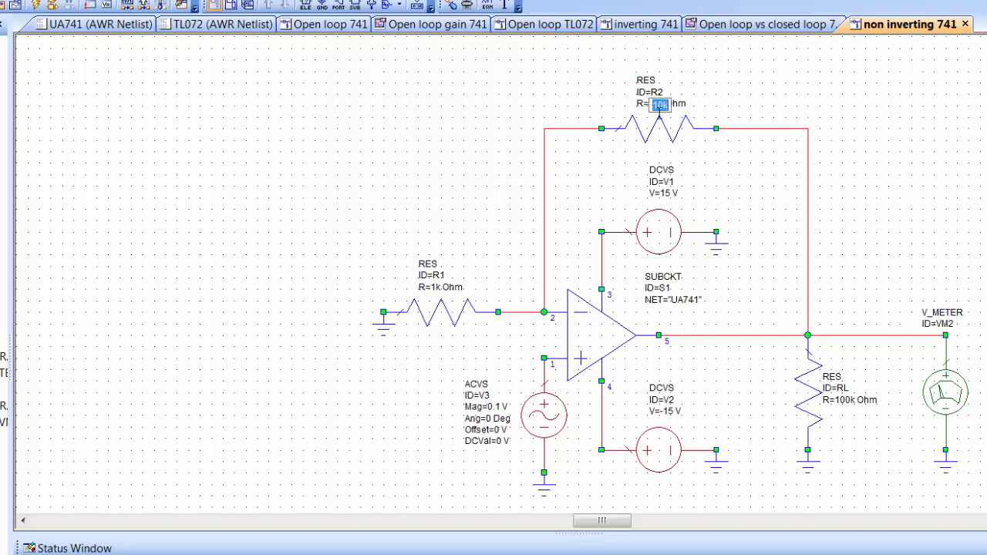
text(9k)
key(Return)
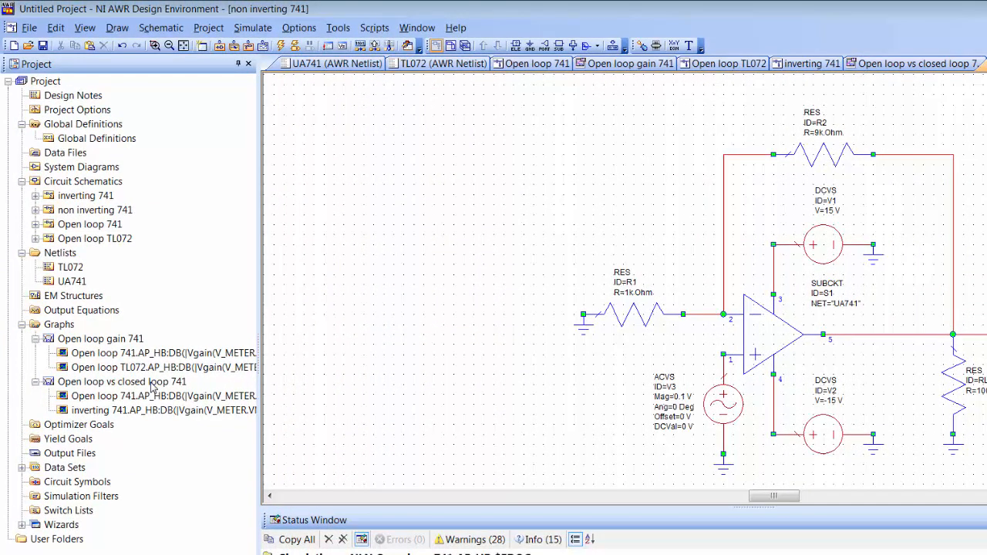
Step: Add a non inverting 741 dB Vgain measurement from ACVS.V3 to V_METER.VM2 on the comparison graph
double_click(152, 382)
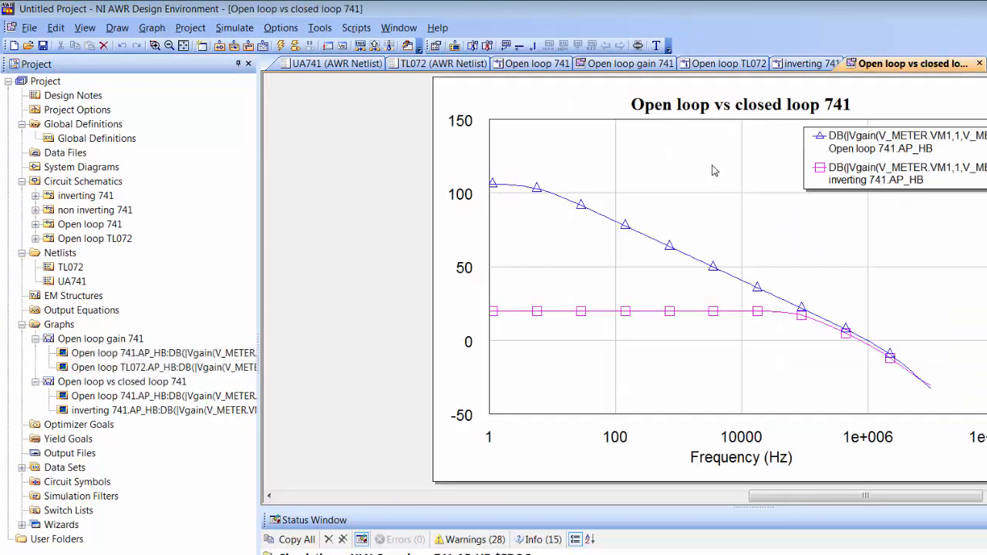
right_click(714, 170)
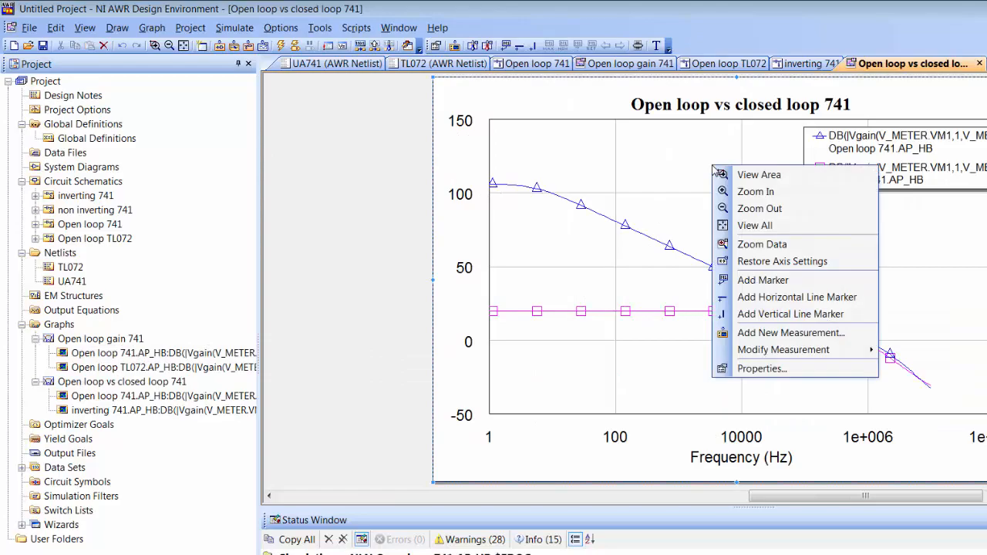
click(787, 337)
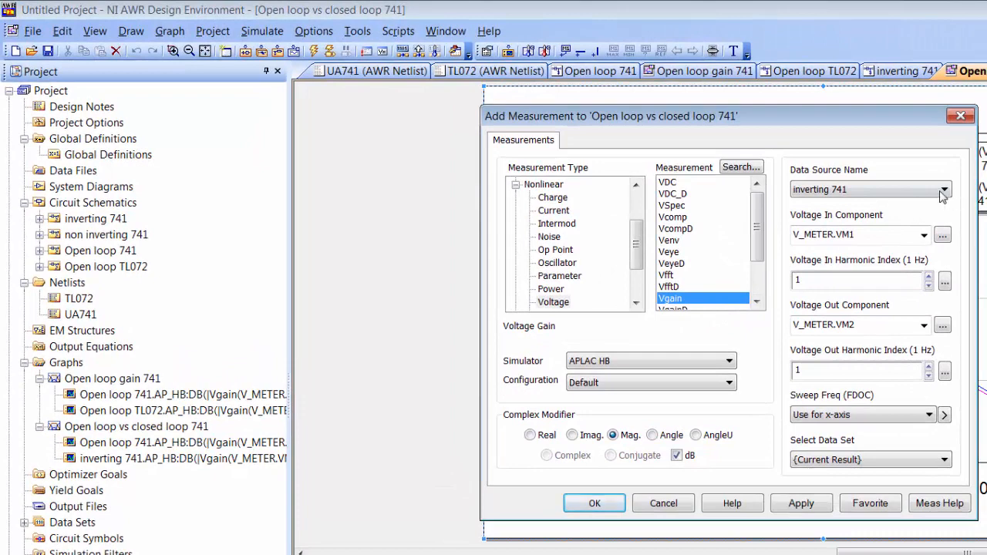
click(909, 188)
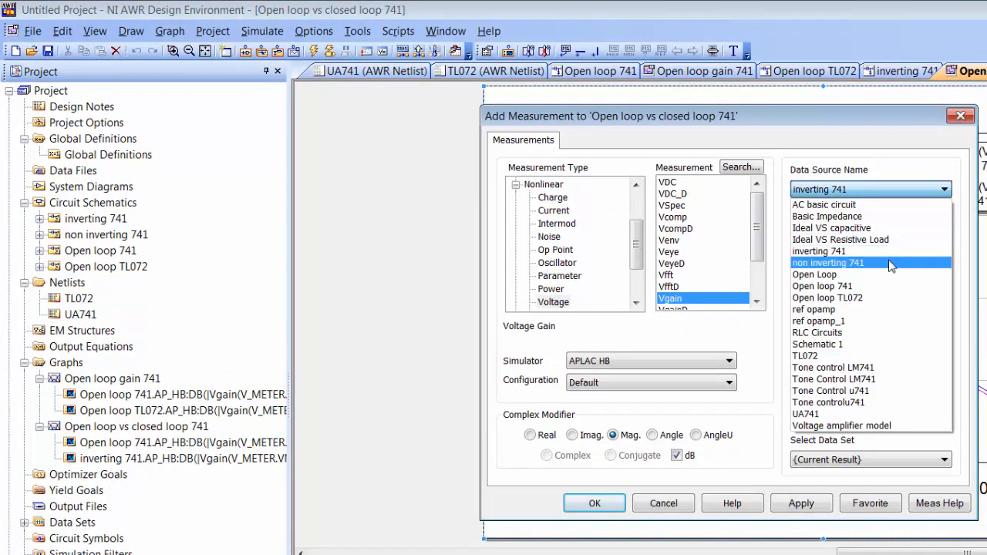
click(893, 263)
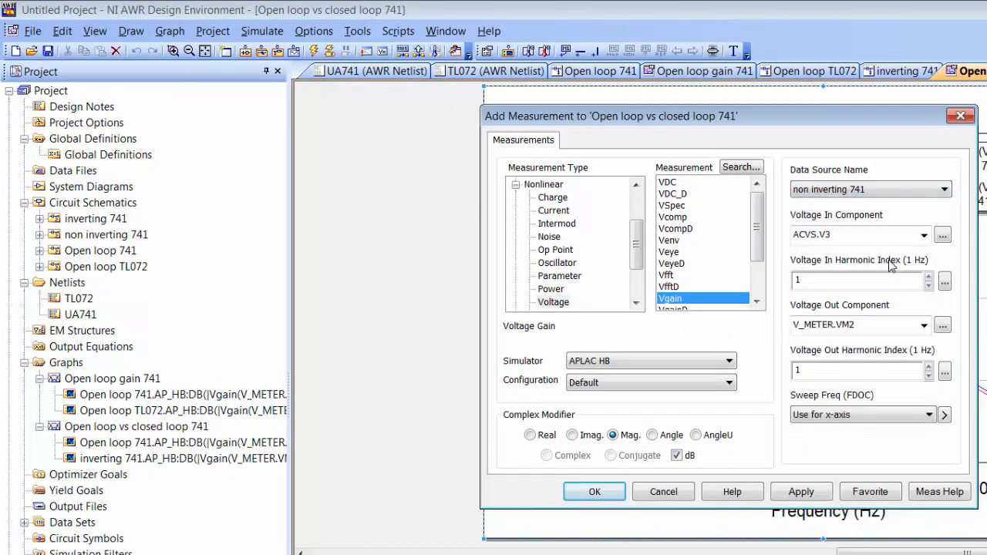
click(943, 236)
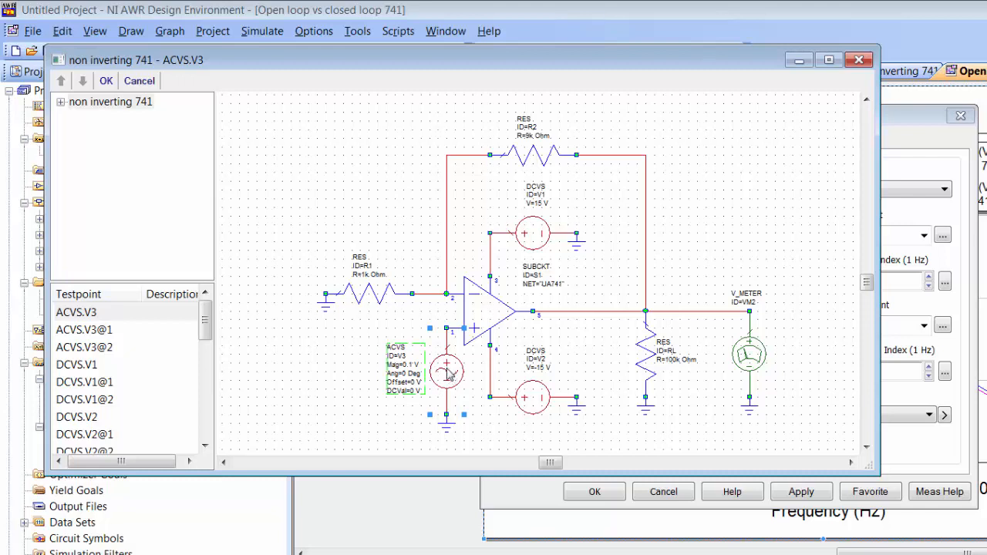
click(106, 81)
click(942, 326)
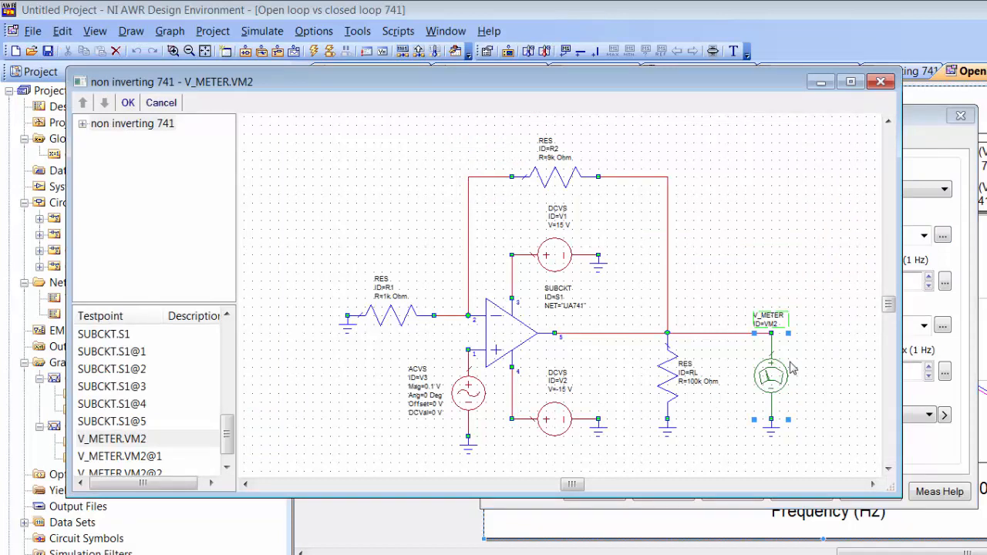
click(126, 104)
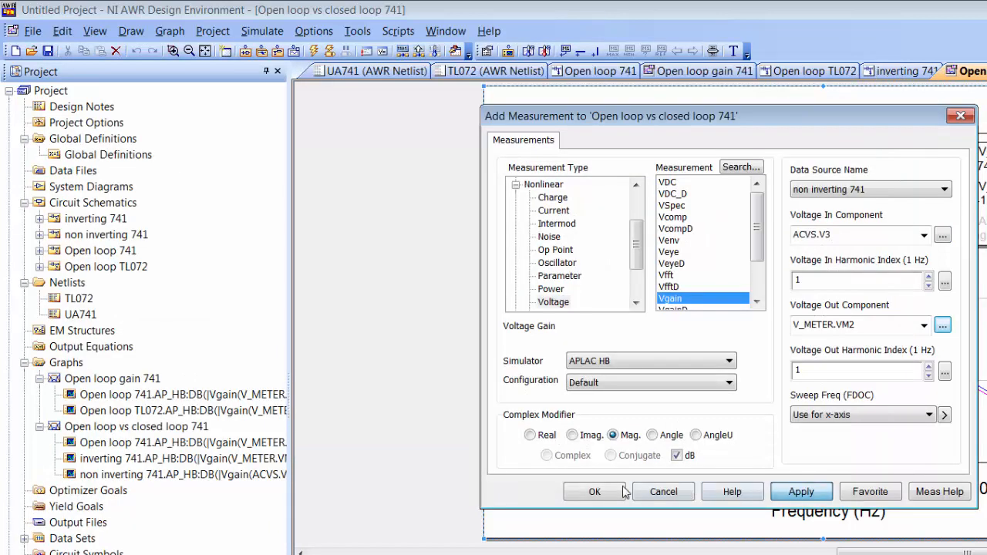
click(599, 492)
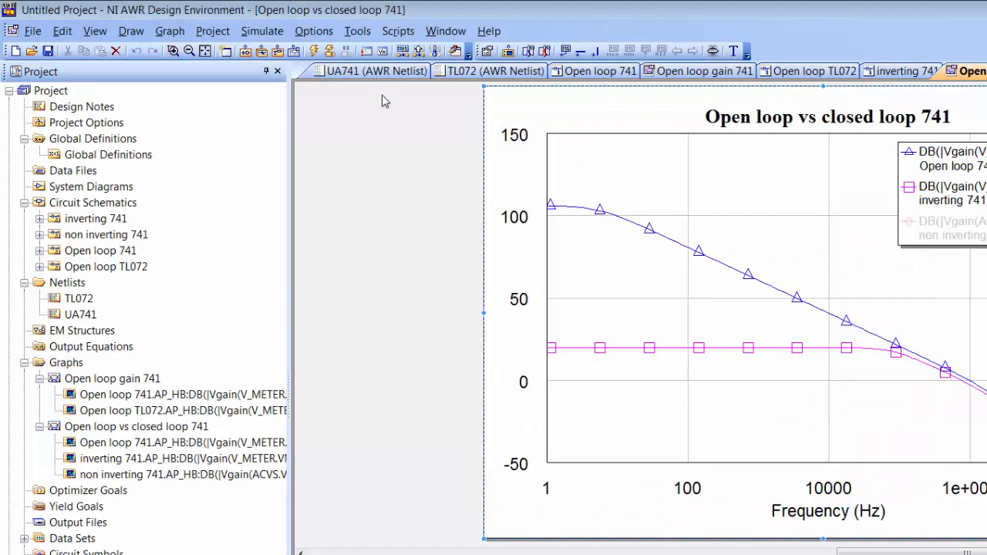
Step: Rerun the simulation so the non inverting 741 trace overlaps the inverting curve near 20 dB
click(313, 51)
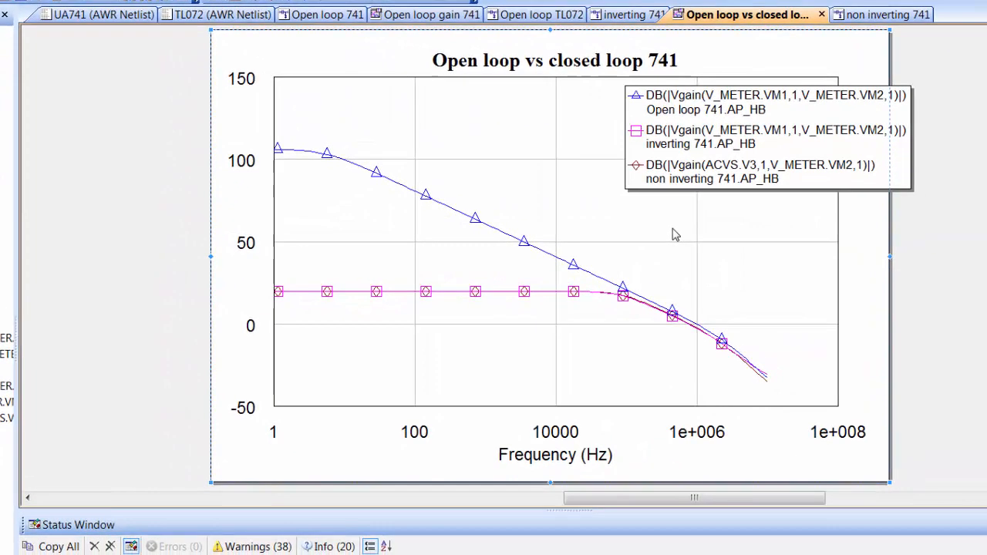